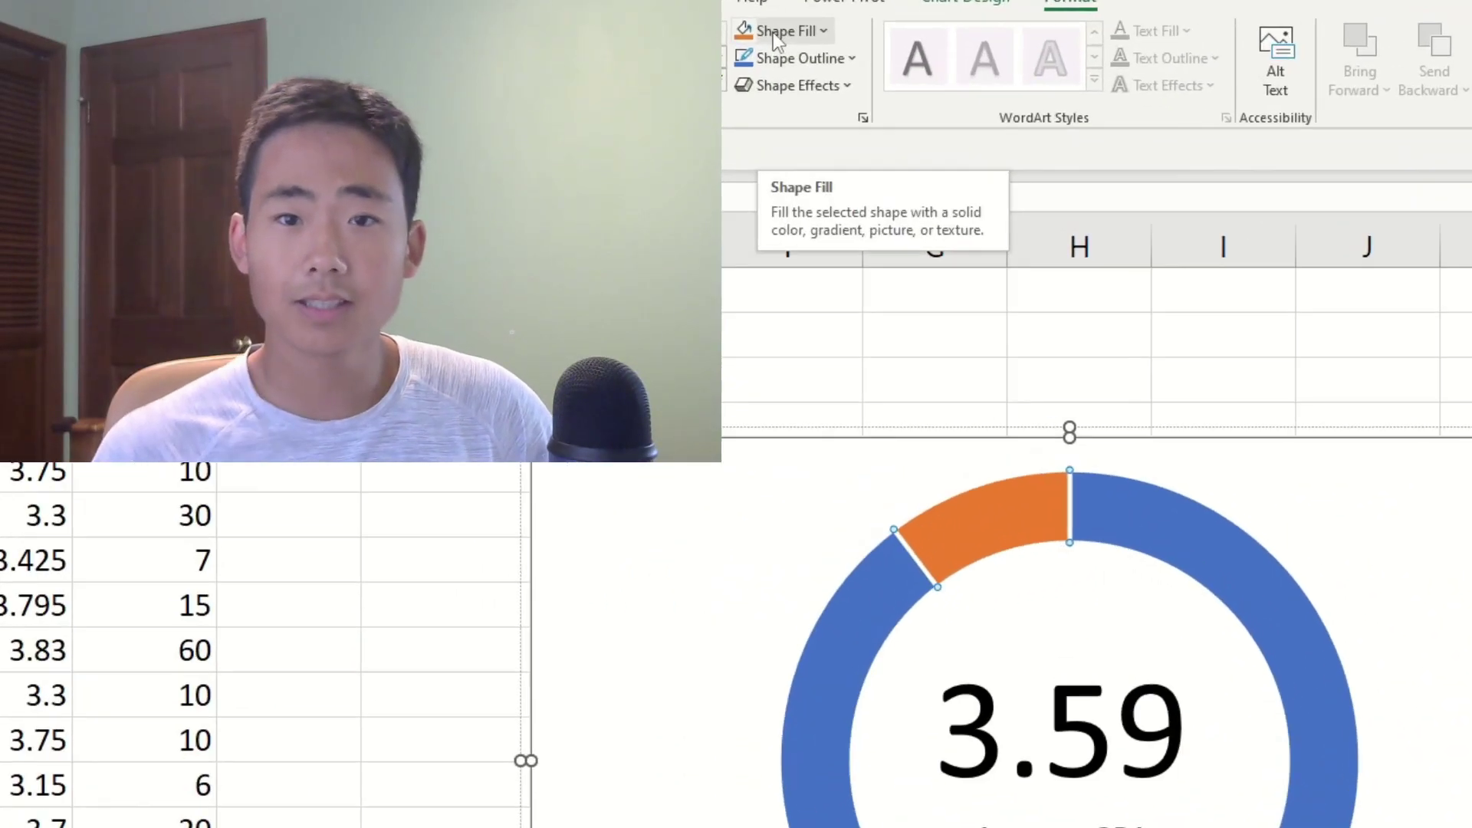
# Preview other fill colours on the ring of the finished 3.59 GPA doughnut chart
pyautogui.click(774, 32)
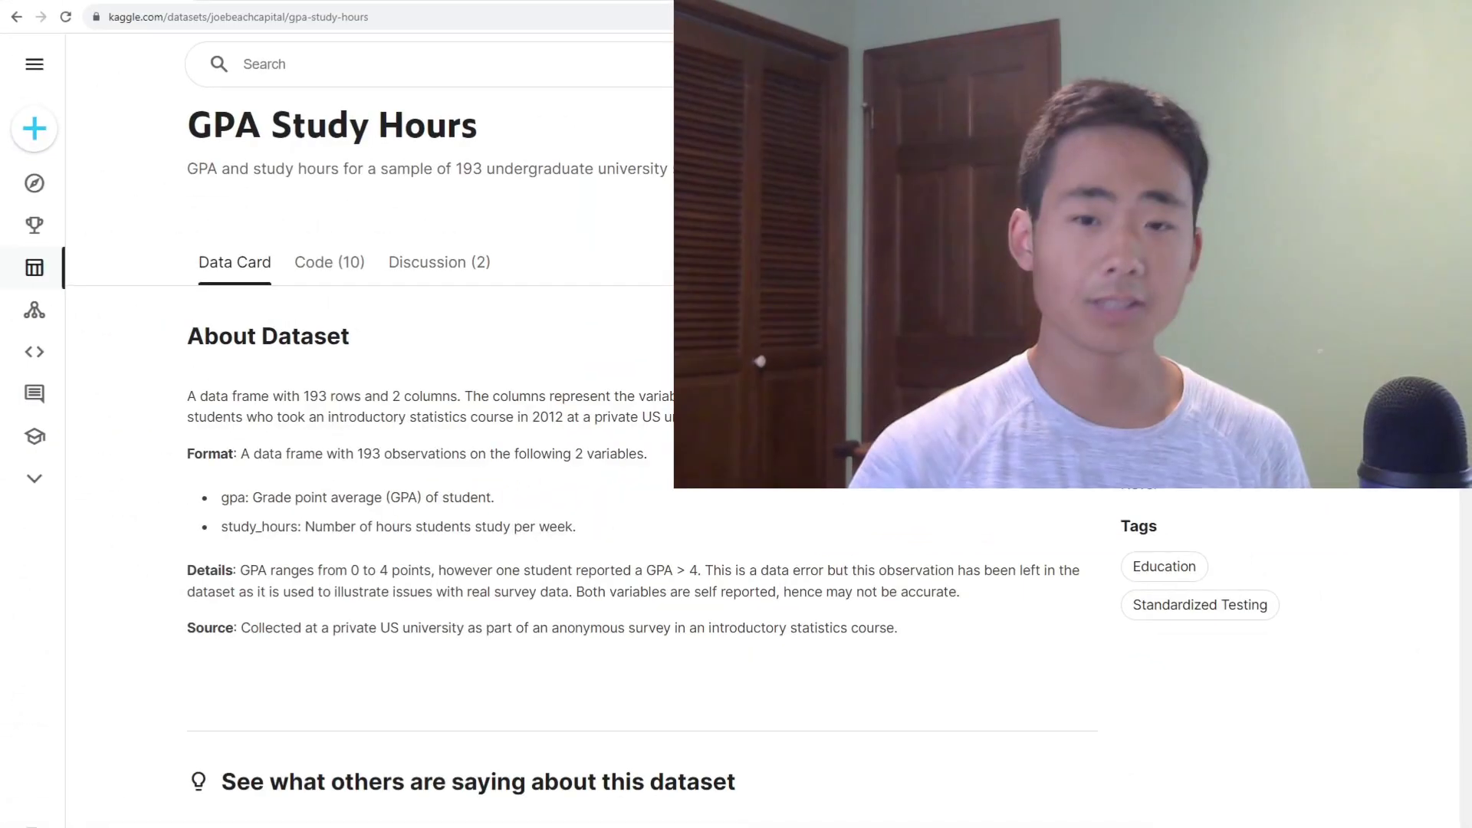
# Scroll through the GPA Study Hours dataset description and its gpa/study_hours data table
pyautogui.scroll(-15, 353, 460)
pyautogui.scroll(-10, 353, 613)
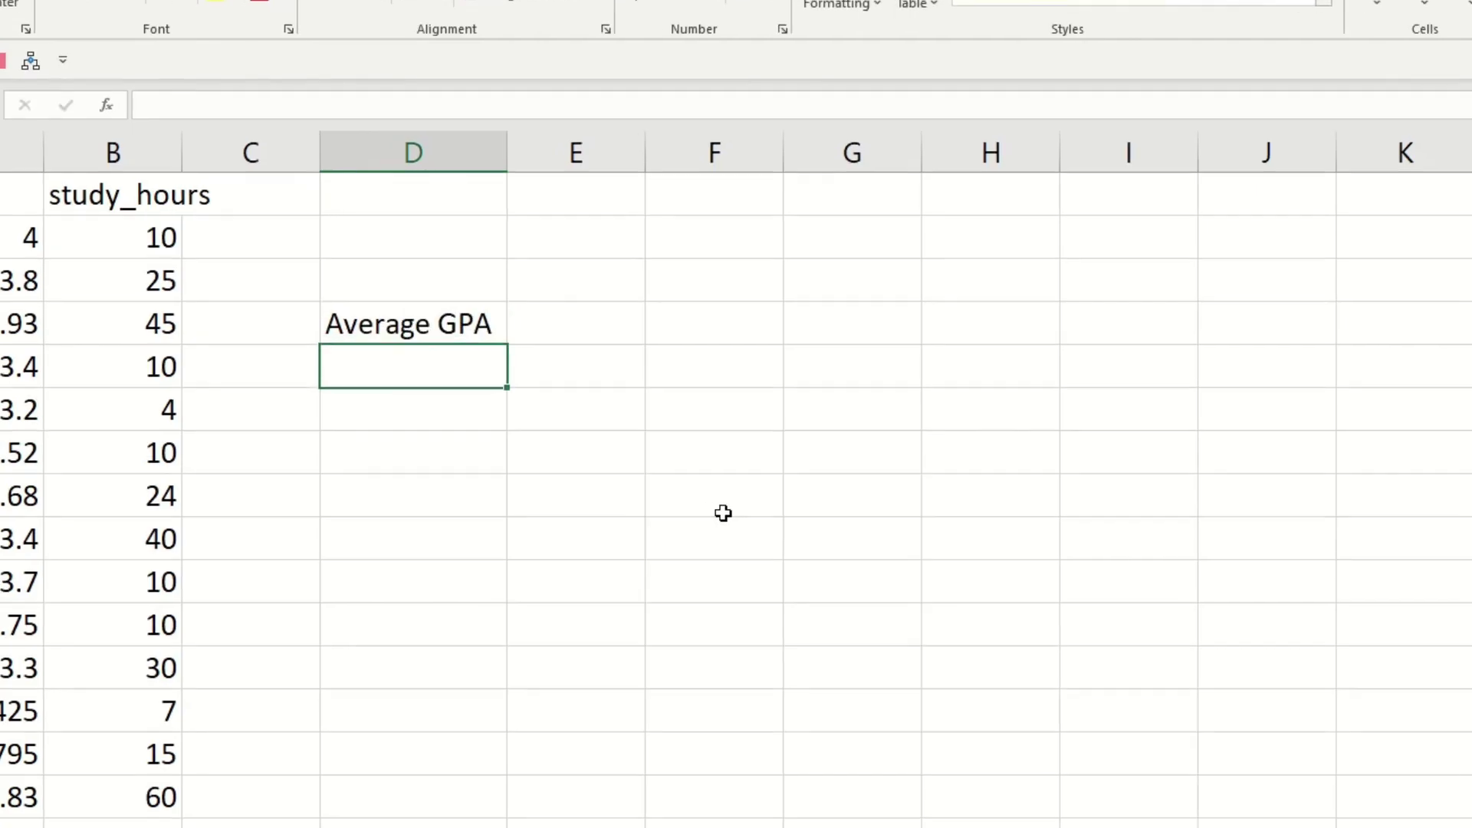
# Enter the labels Total in D5, Percentage in D7 and Remainder in D8
pyautogui.write('Total')
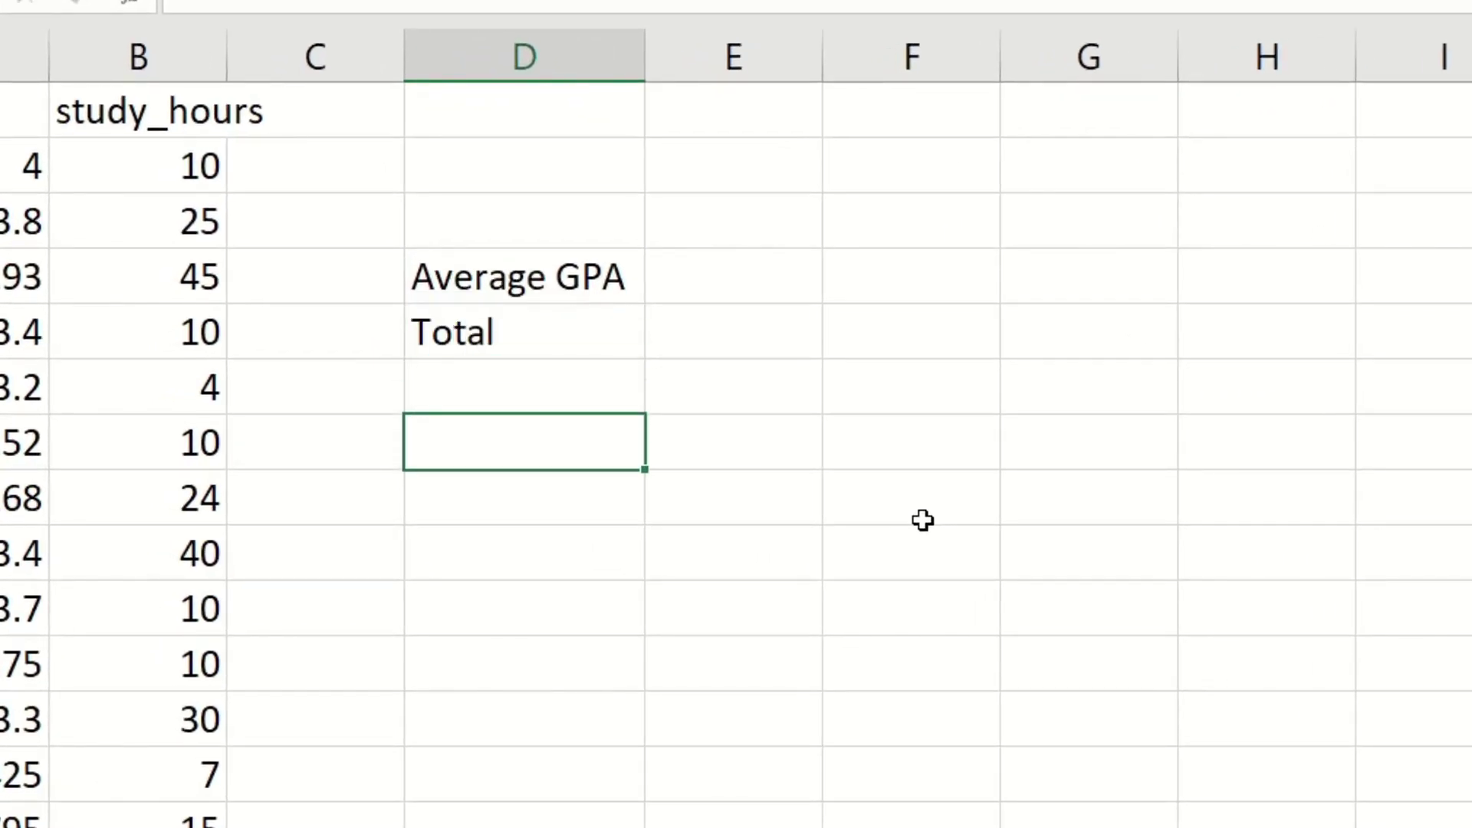
pyautogui.write('Percent')
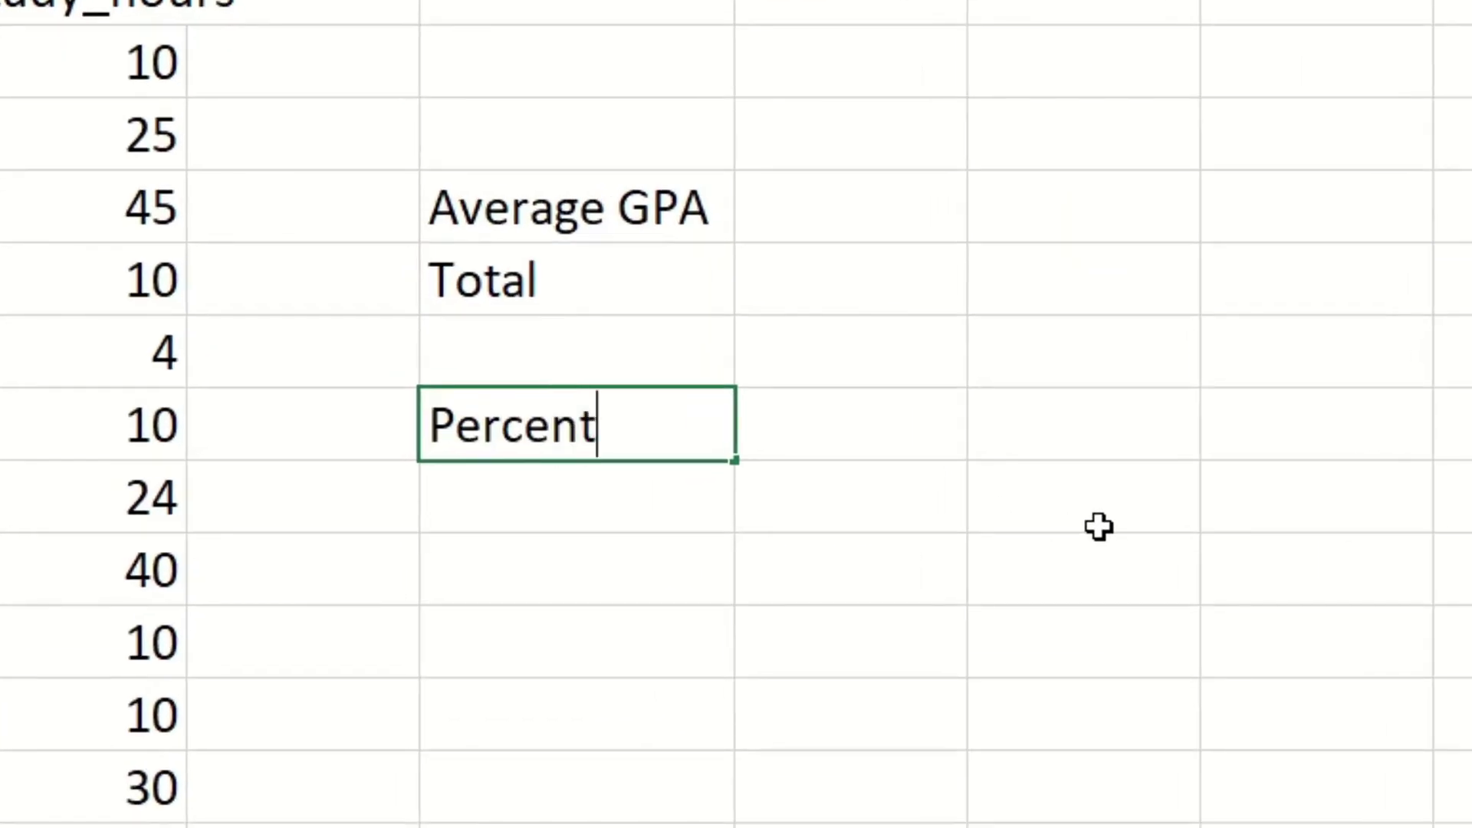
pyautogui.write('Remainder')
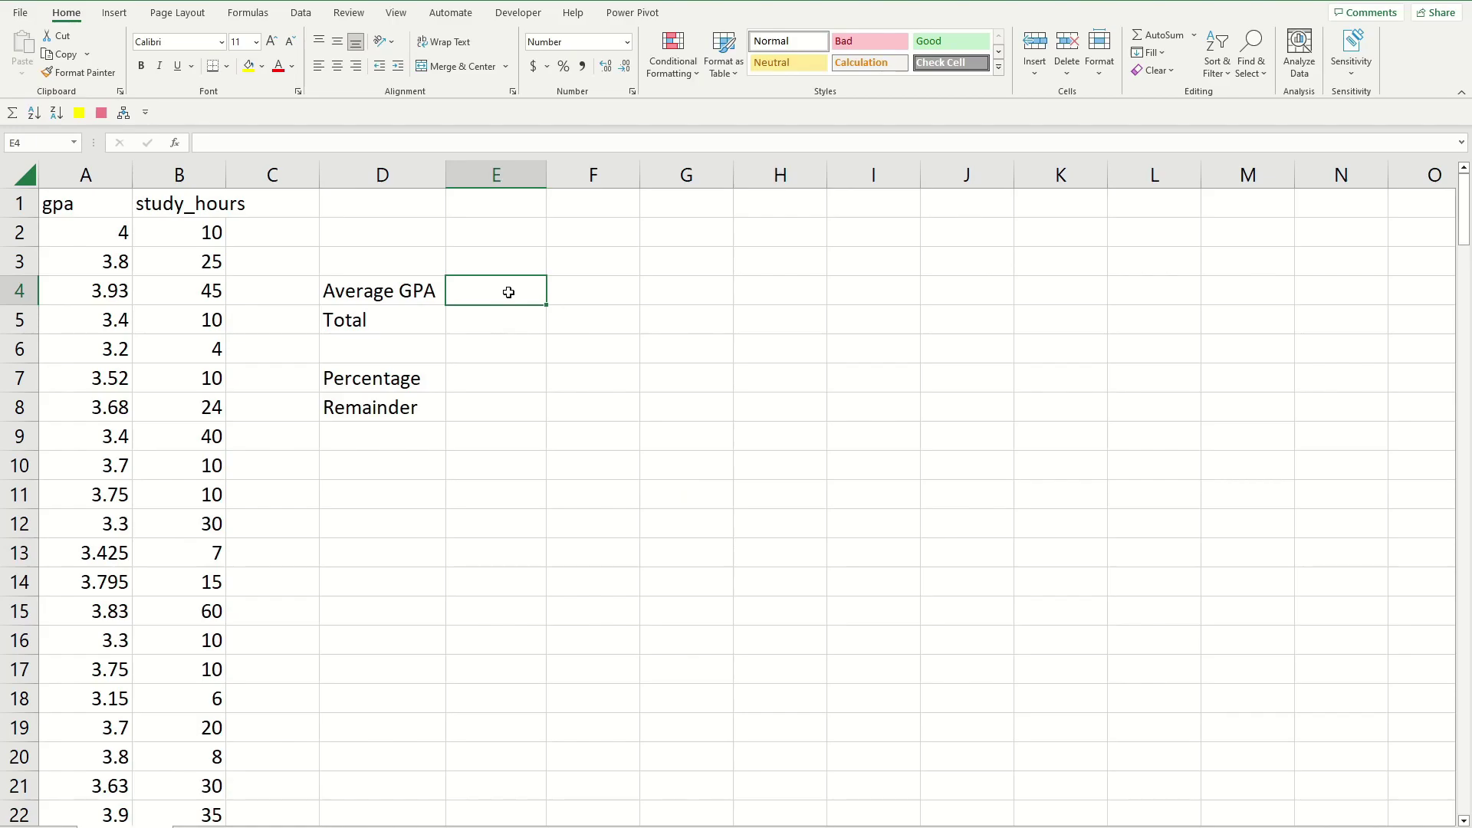
# Enter =AVERAGE(A2:A194) in E4 to get the 3.59 average GPA
pyautogui.write('=')
pyautogui.write('AV')
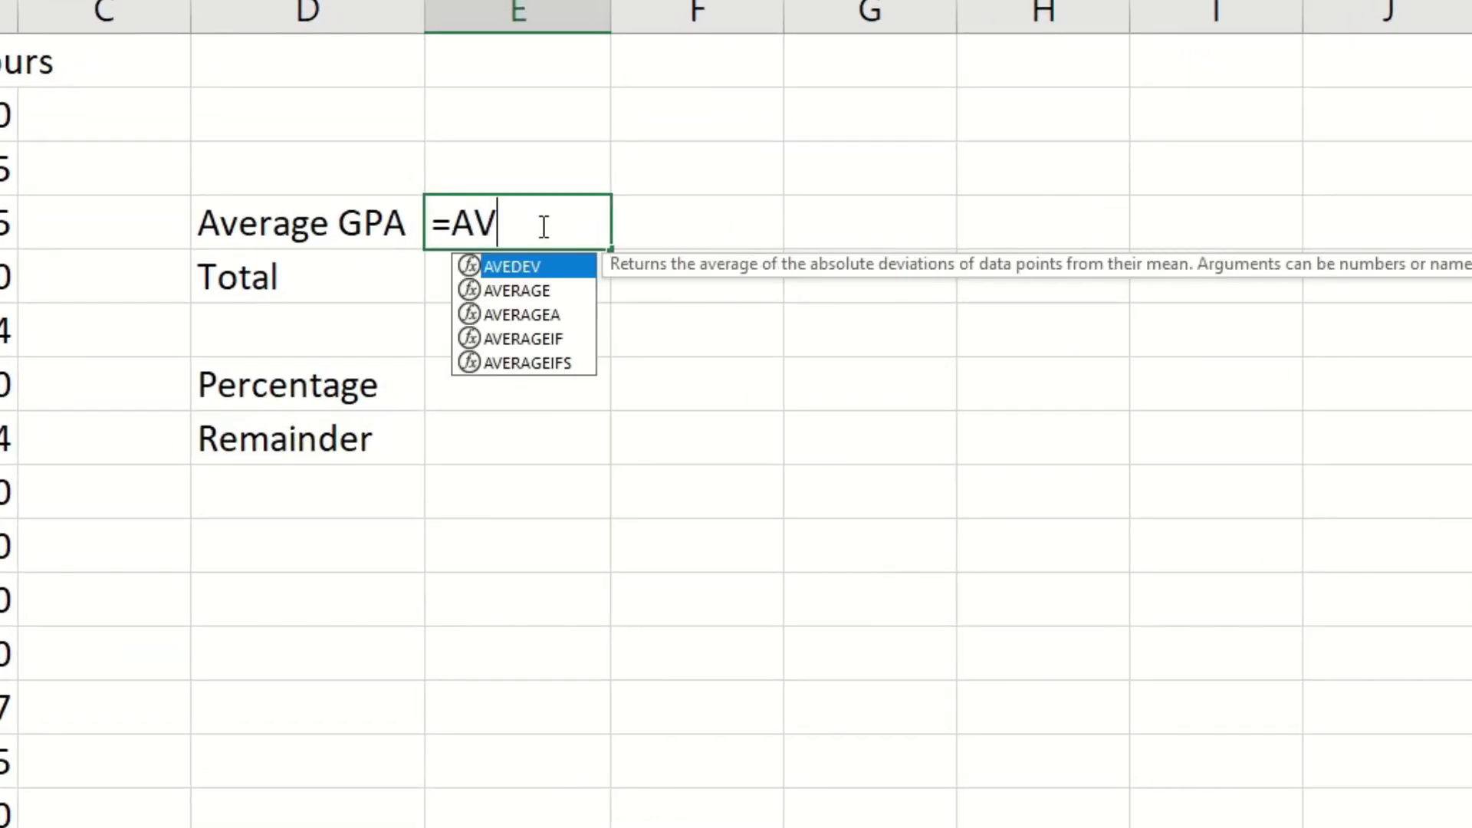
pyautogui.write('ERAGE')
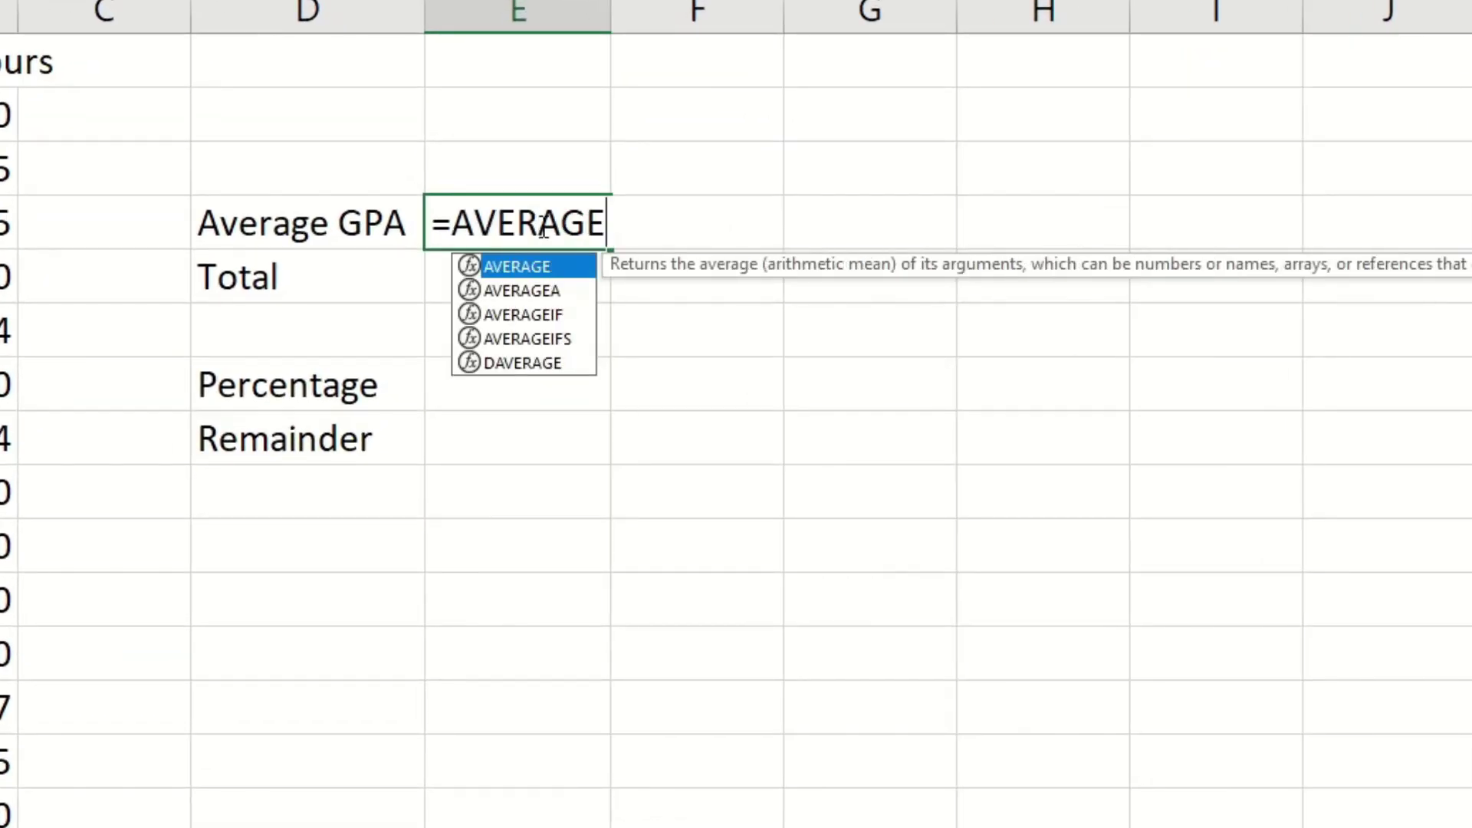
pyautogui.write('(')
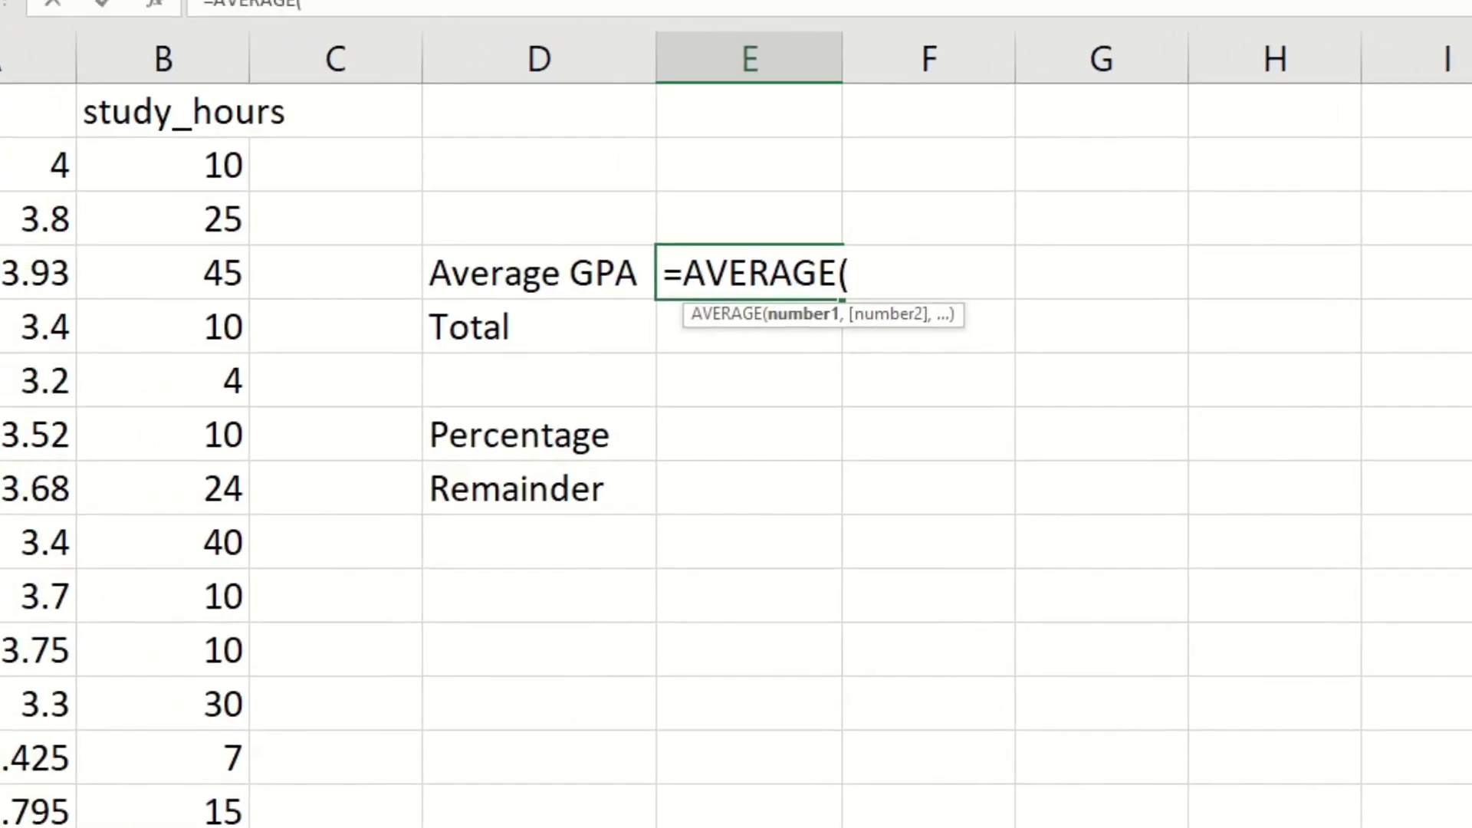
pyautogui.click(123, 204)
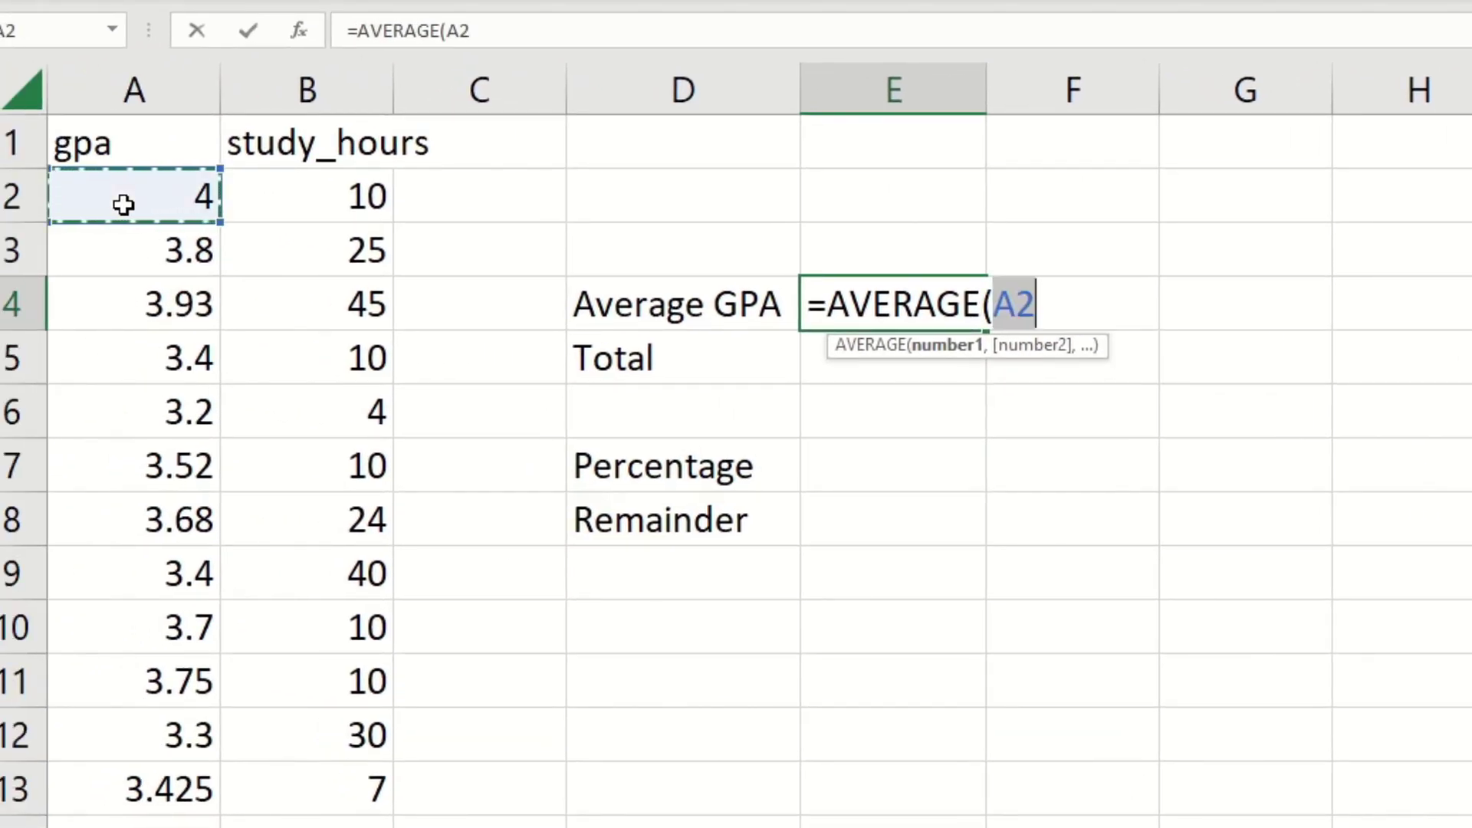
pyautogui.hotkey('ctrl', 'shift', 'Down')
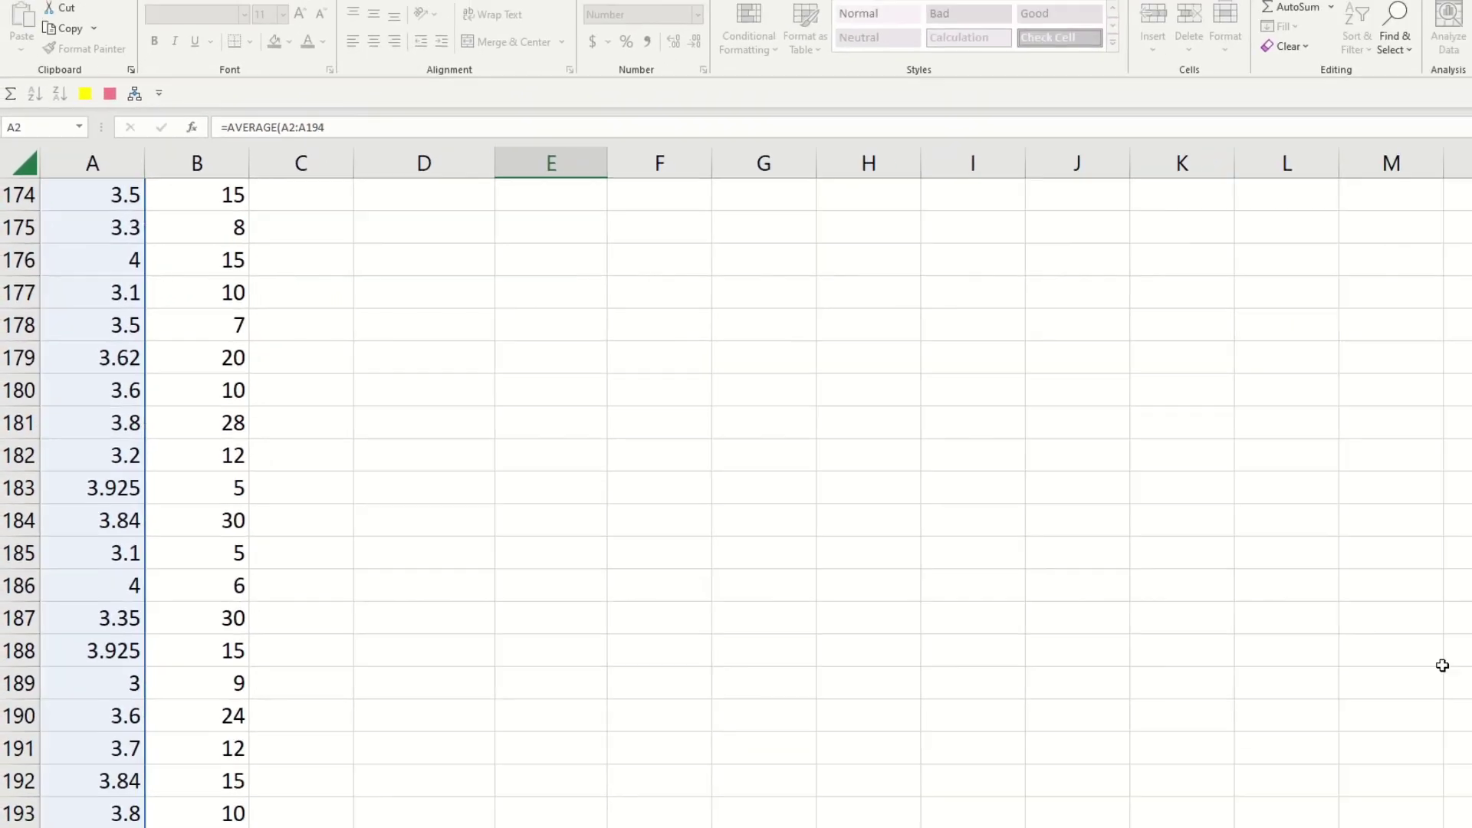
pyautogui.press('Return')
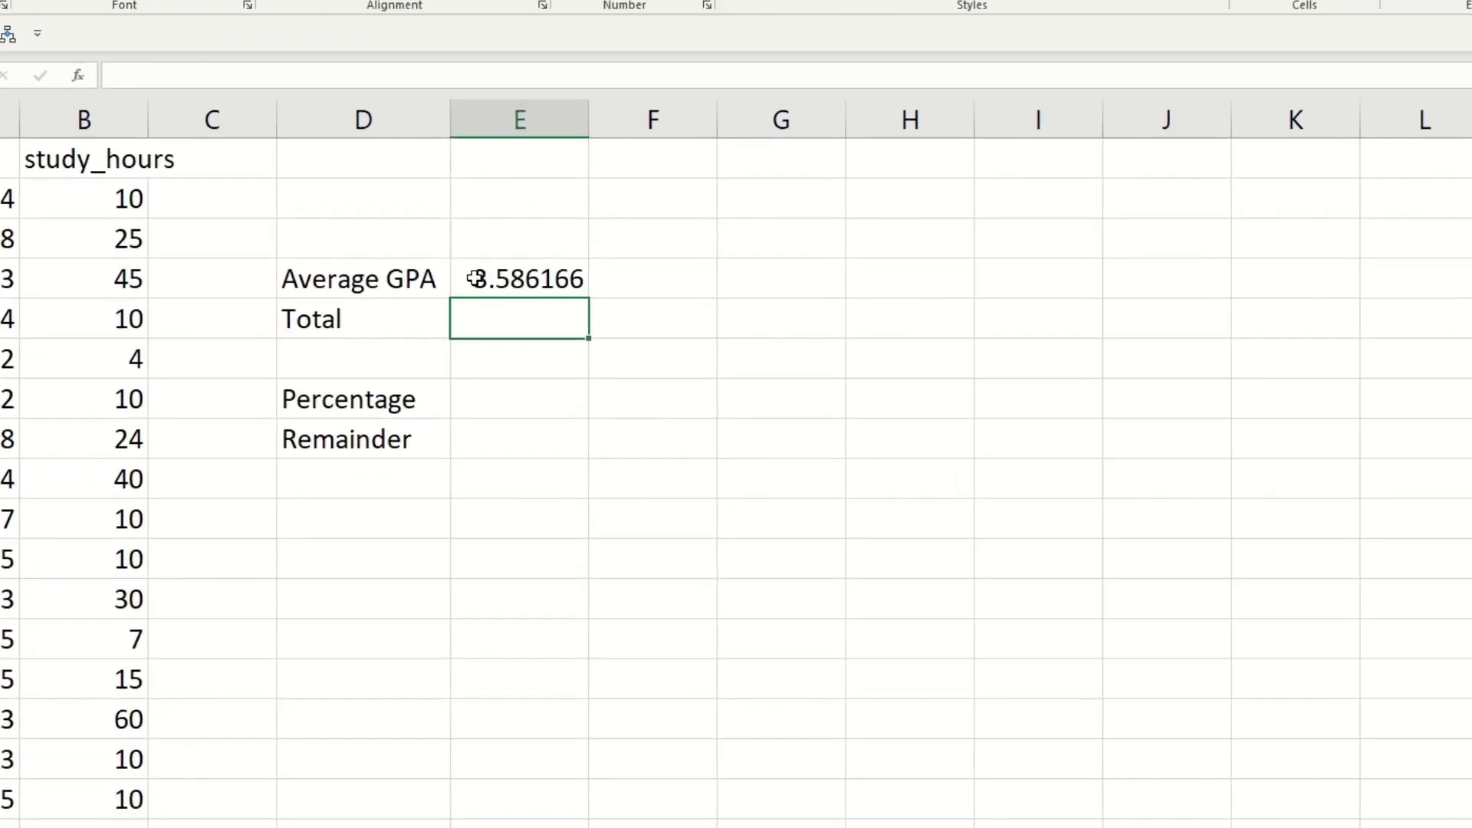
pyautogui.click(475, 278)
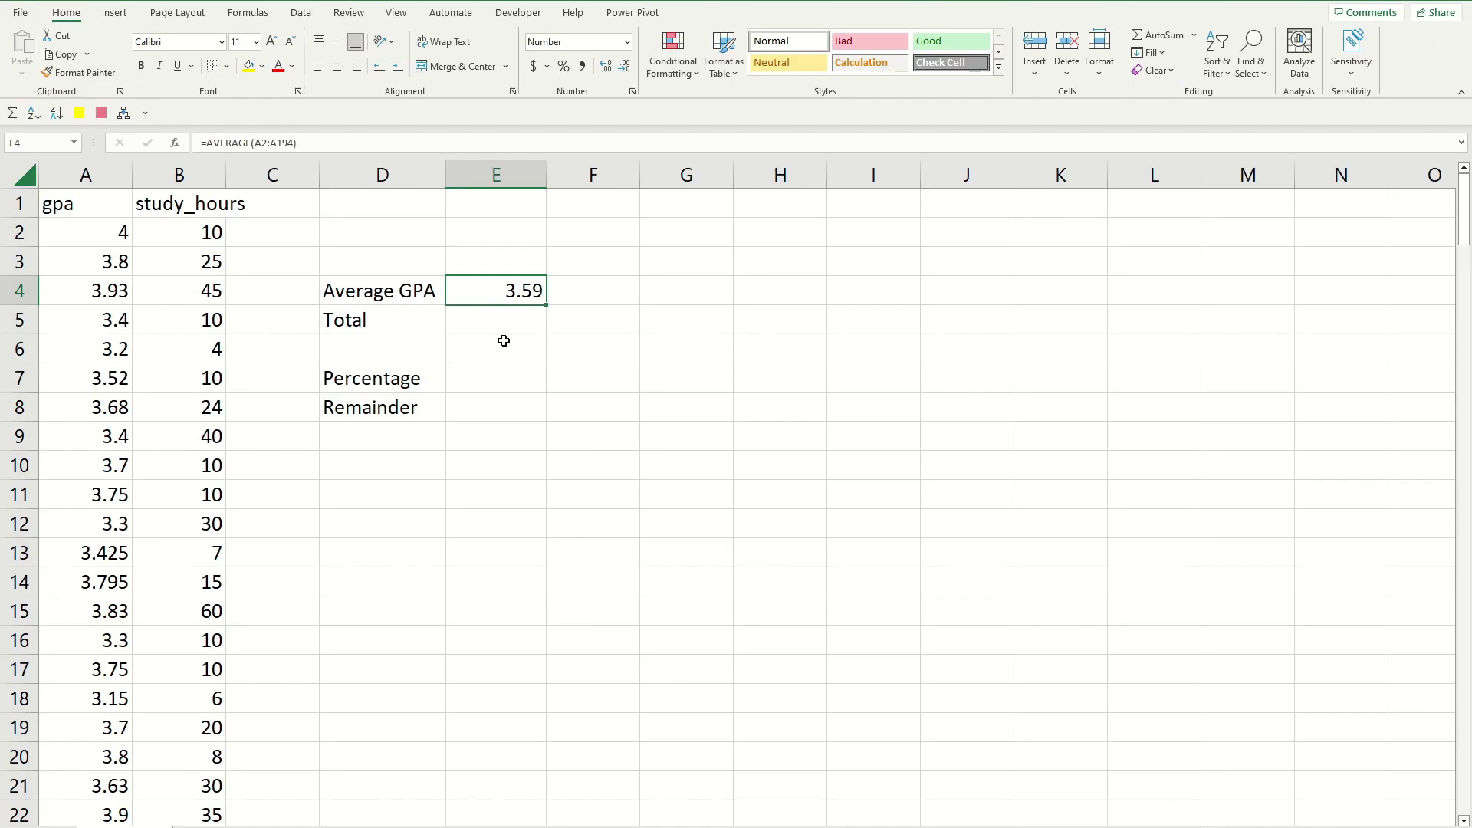
# Enter Total 4 in E5, Percentage =E4/E5 in E7 and Remainder =1-E7 in E8
pyautogui.write('4')
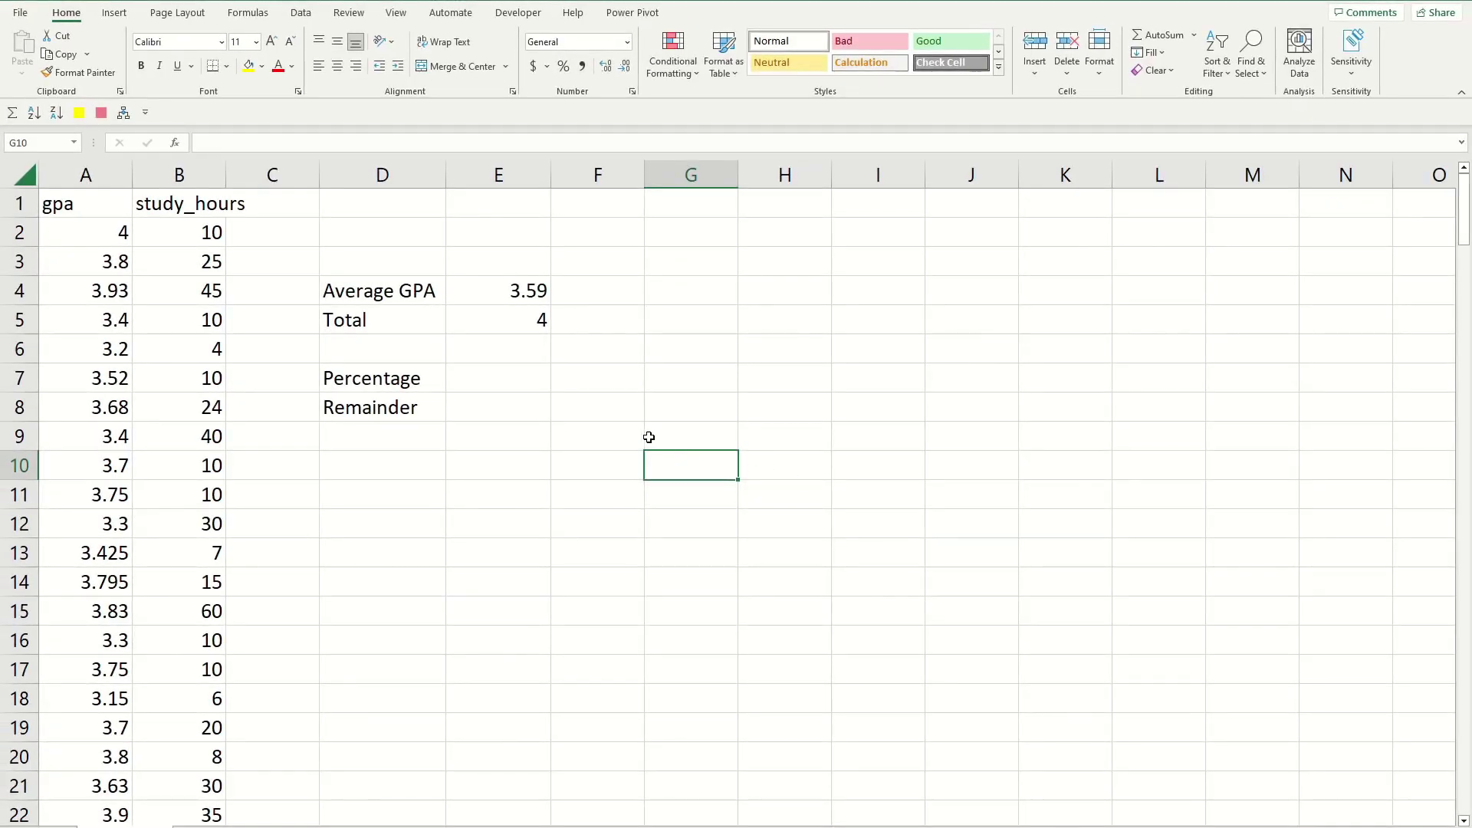
pyautogui.click(529, 380)
pyautogui.write('=')
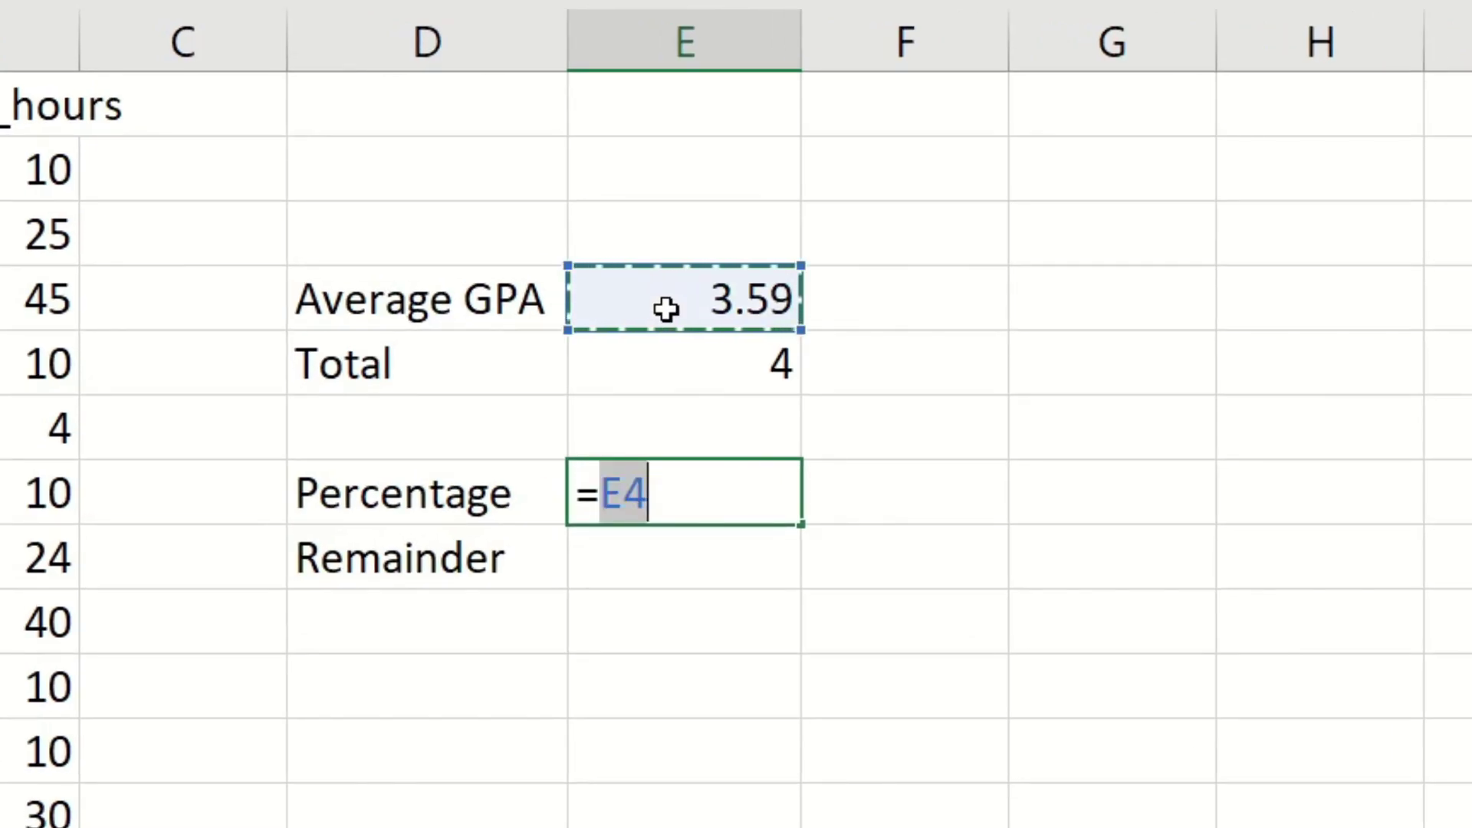
pyautogui.click(665, 374)
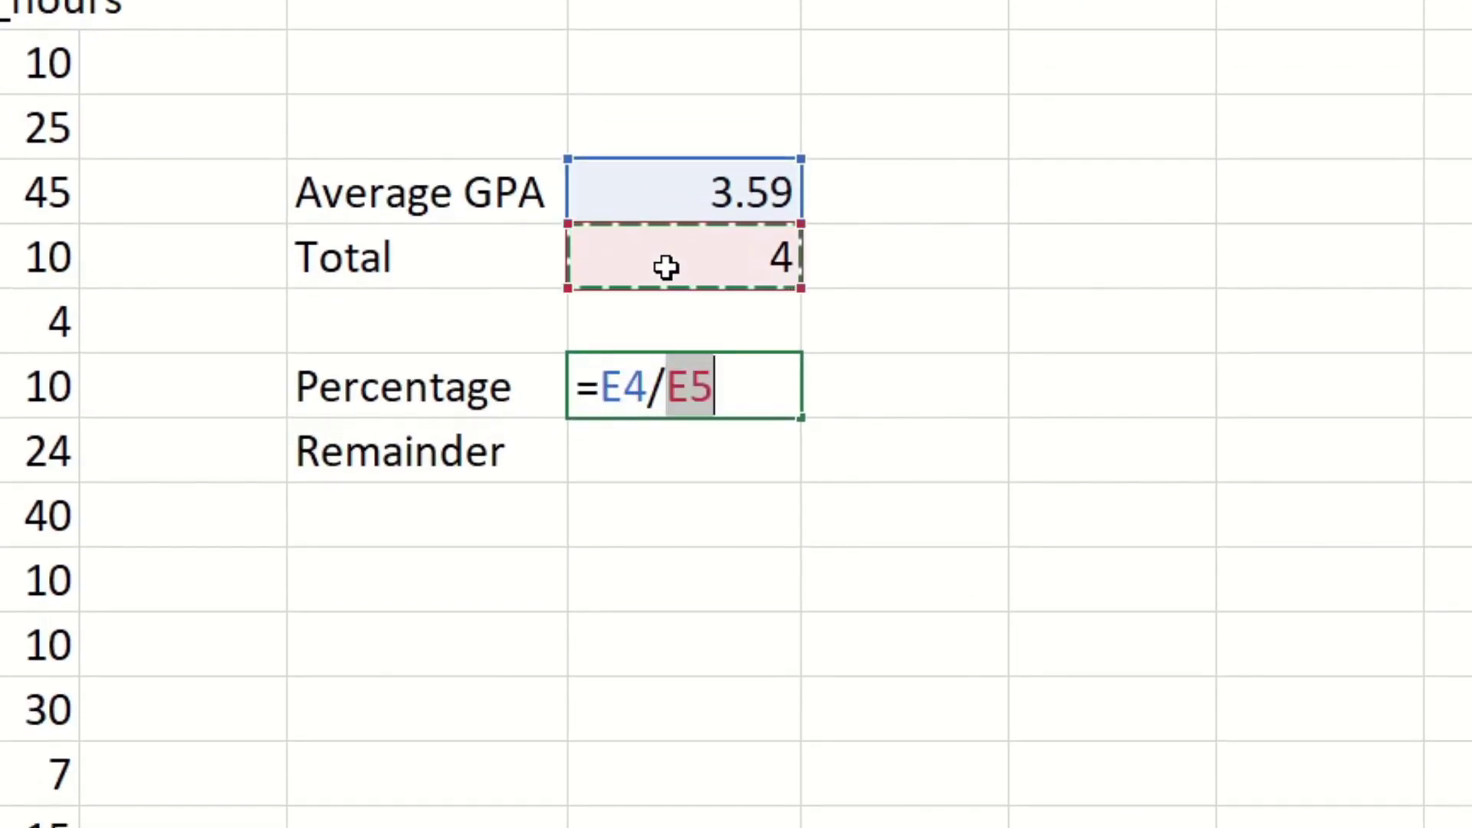
pyautogui.press('Return')
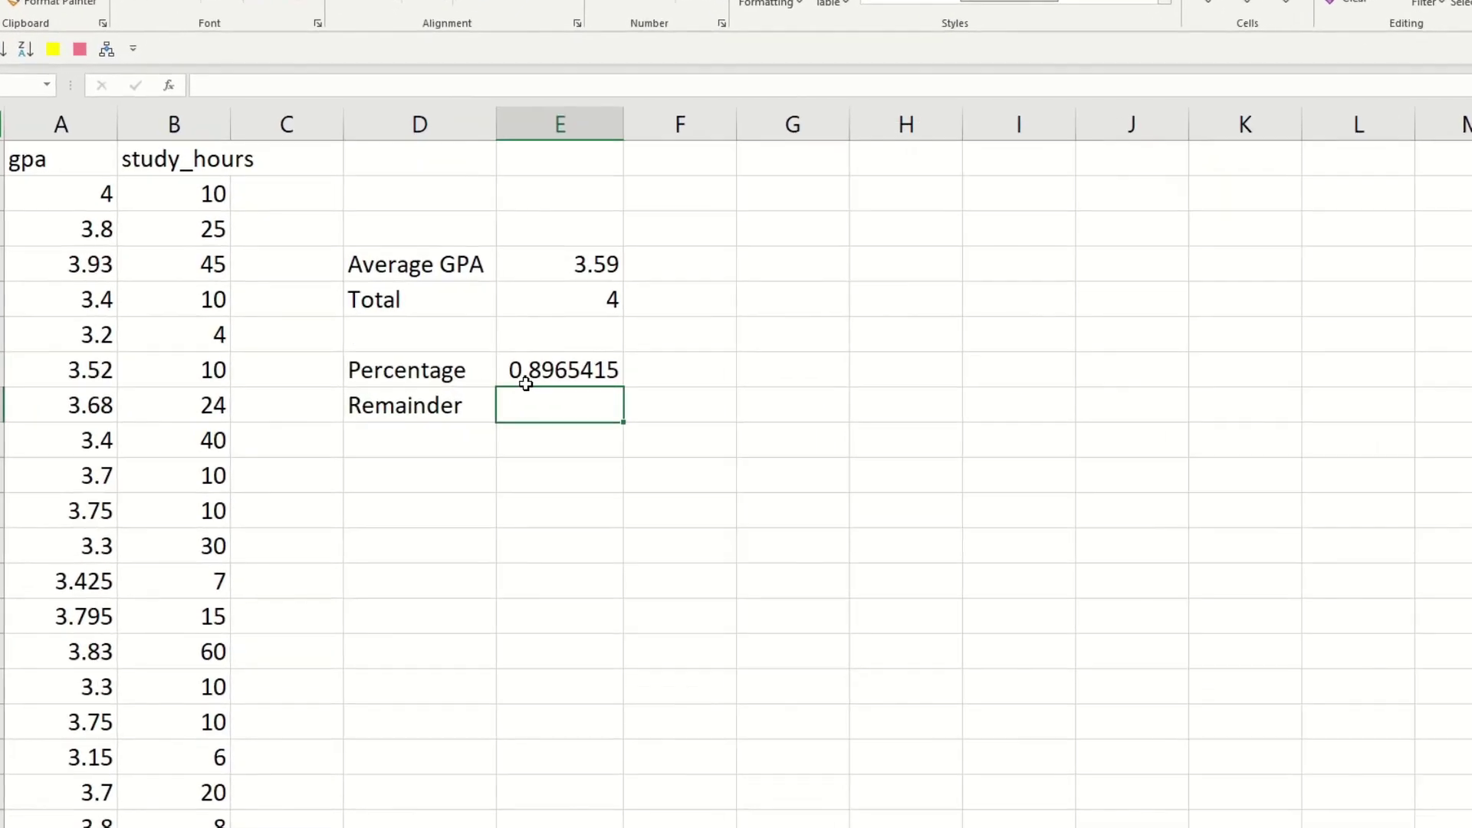
pyautogui.write('=')
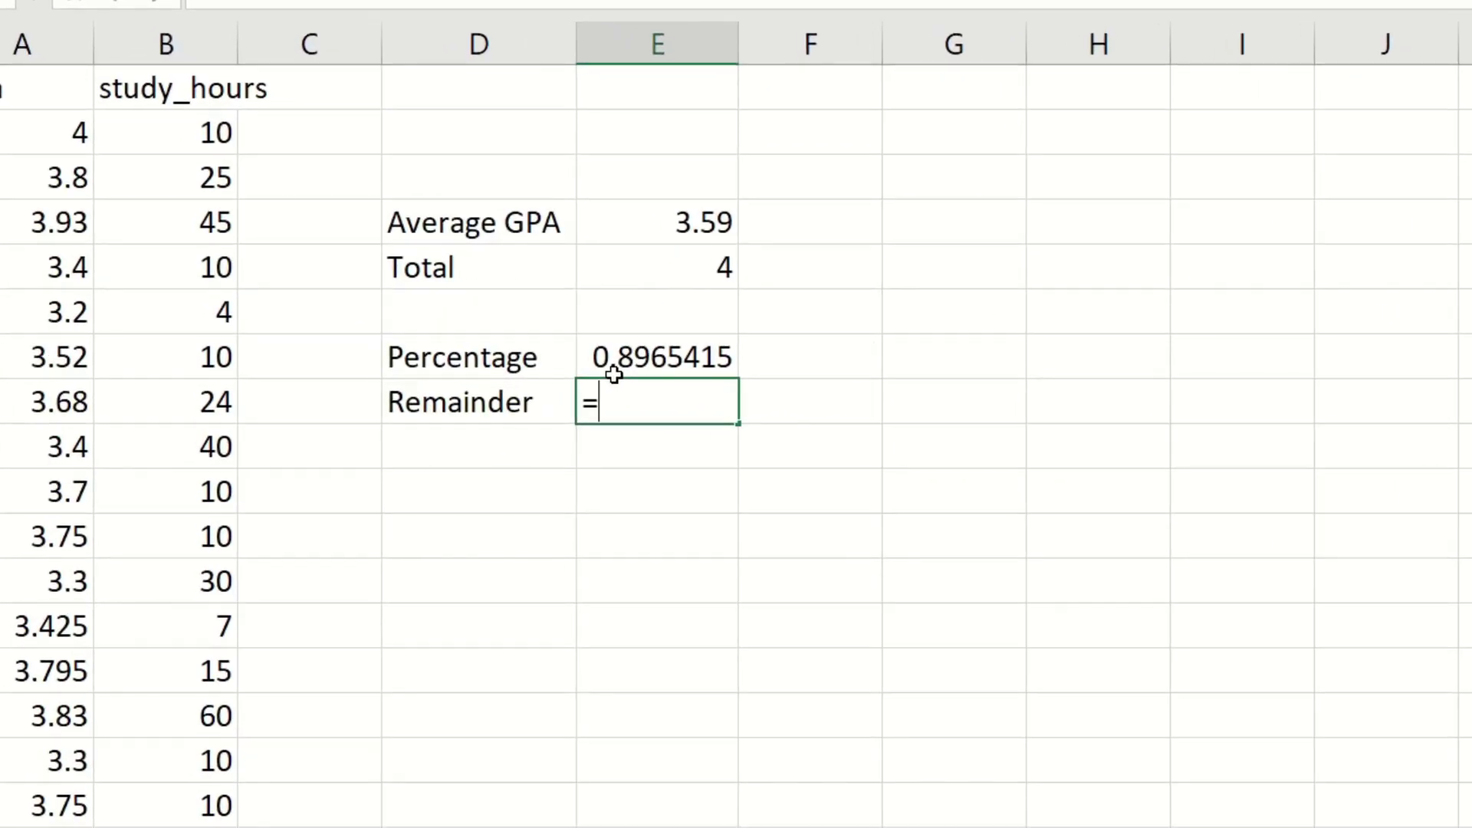
pyautogui.write('1-')
pyautogui.click(614, 369)
pyautogui.press('Return')
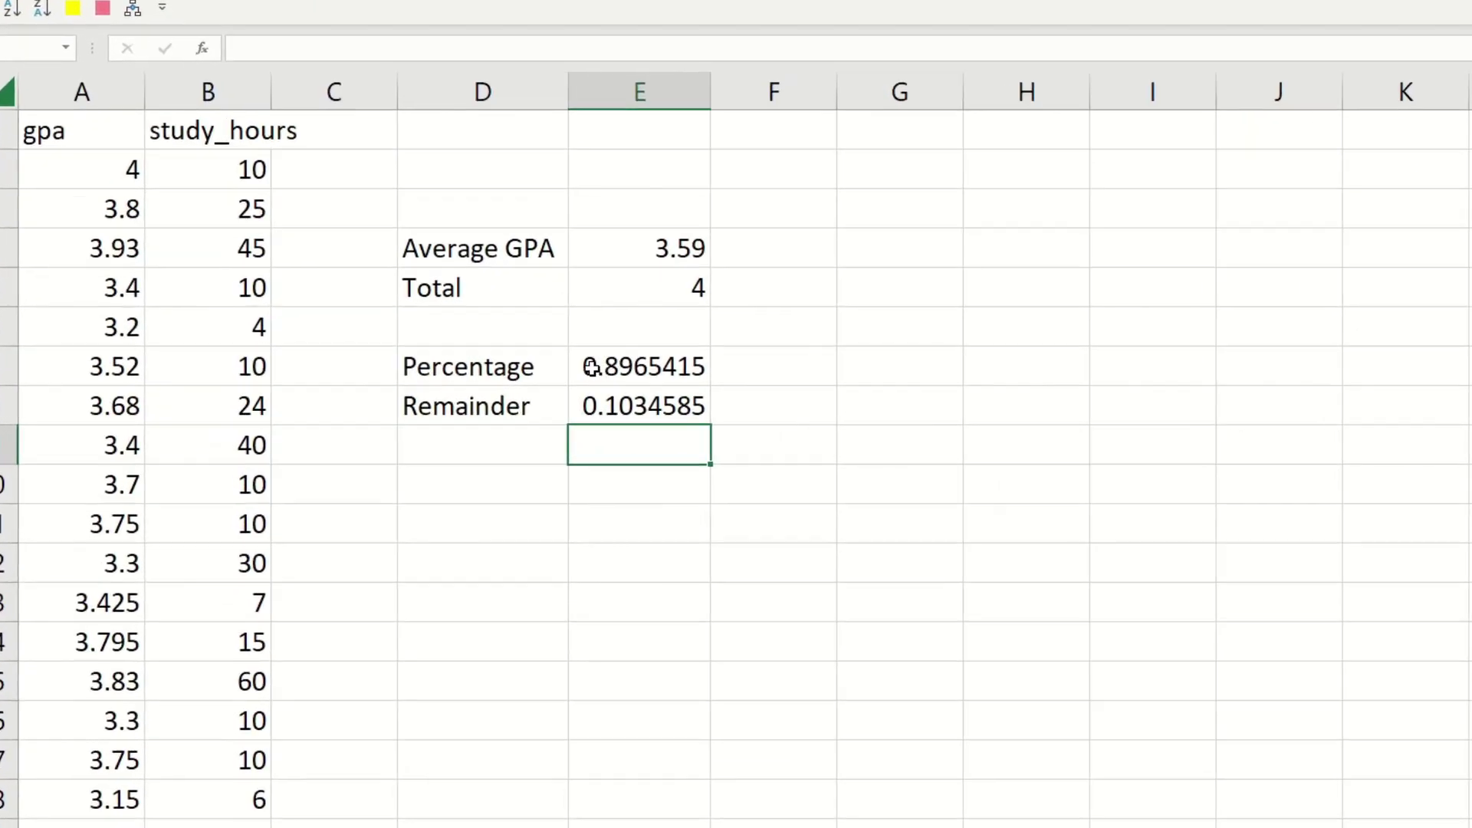
# Format E7:E8 as percentages so they read 89.65% and 10.35%
pyautogui.moveTo(462, 381); pyautogui.dragTo(509, 416)
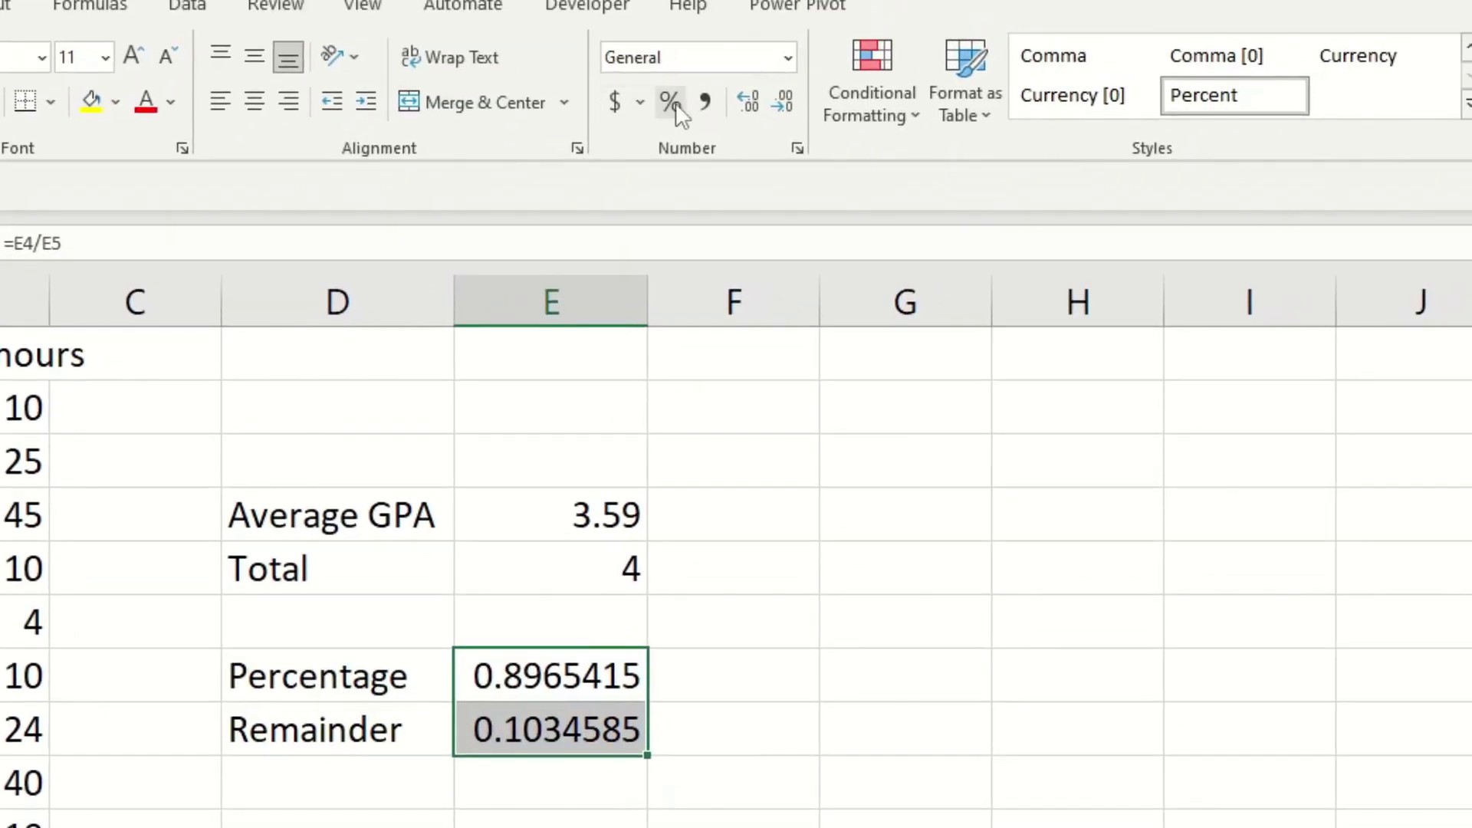
pyautogui.click(673, 104)
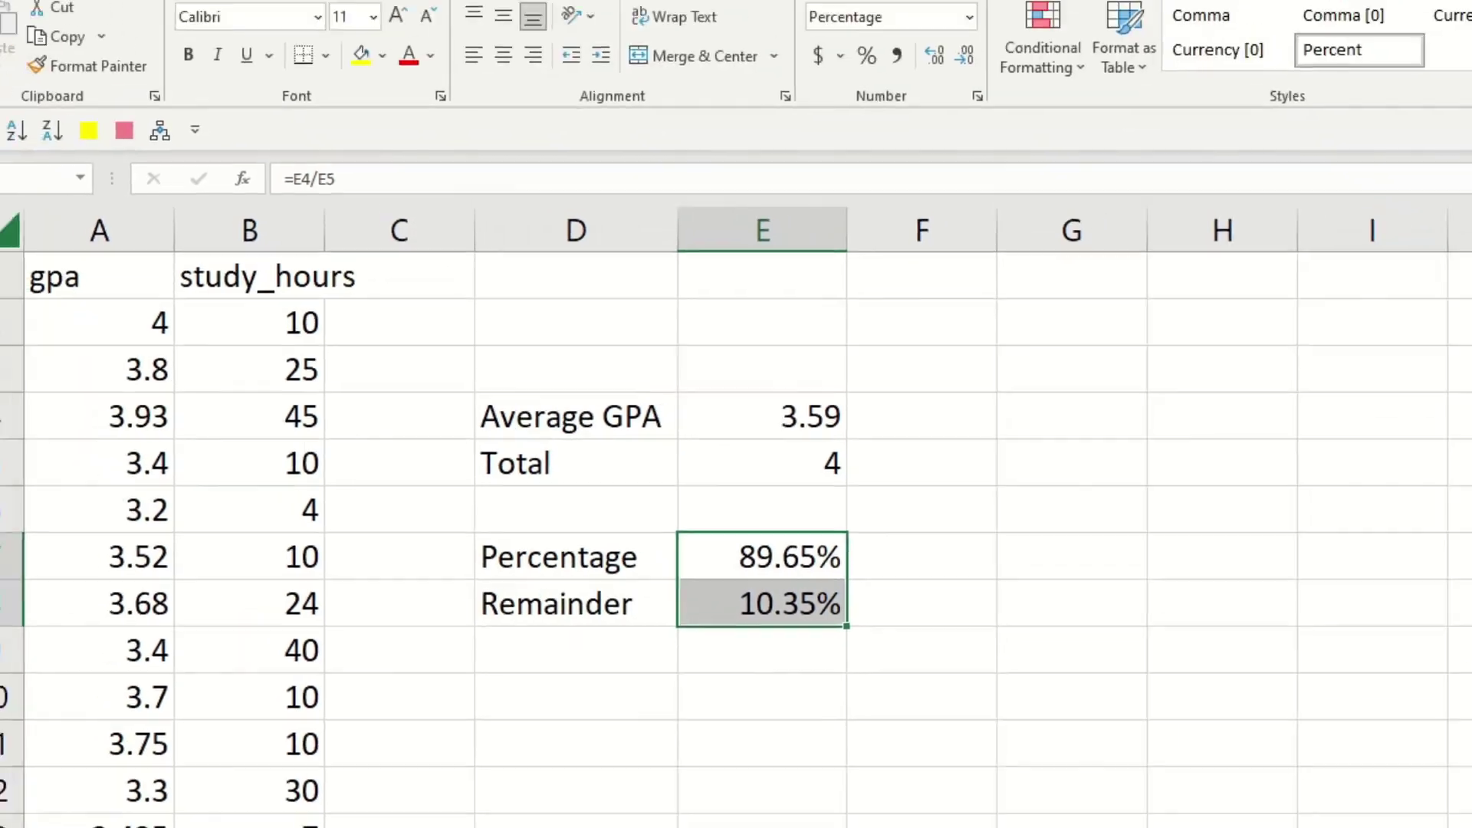
# Insert a doughnut chart from the Percentage and Remainder values in E7:E8
pyautogui.click(184, 12)
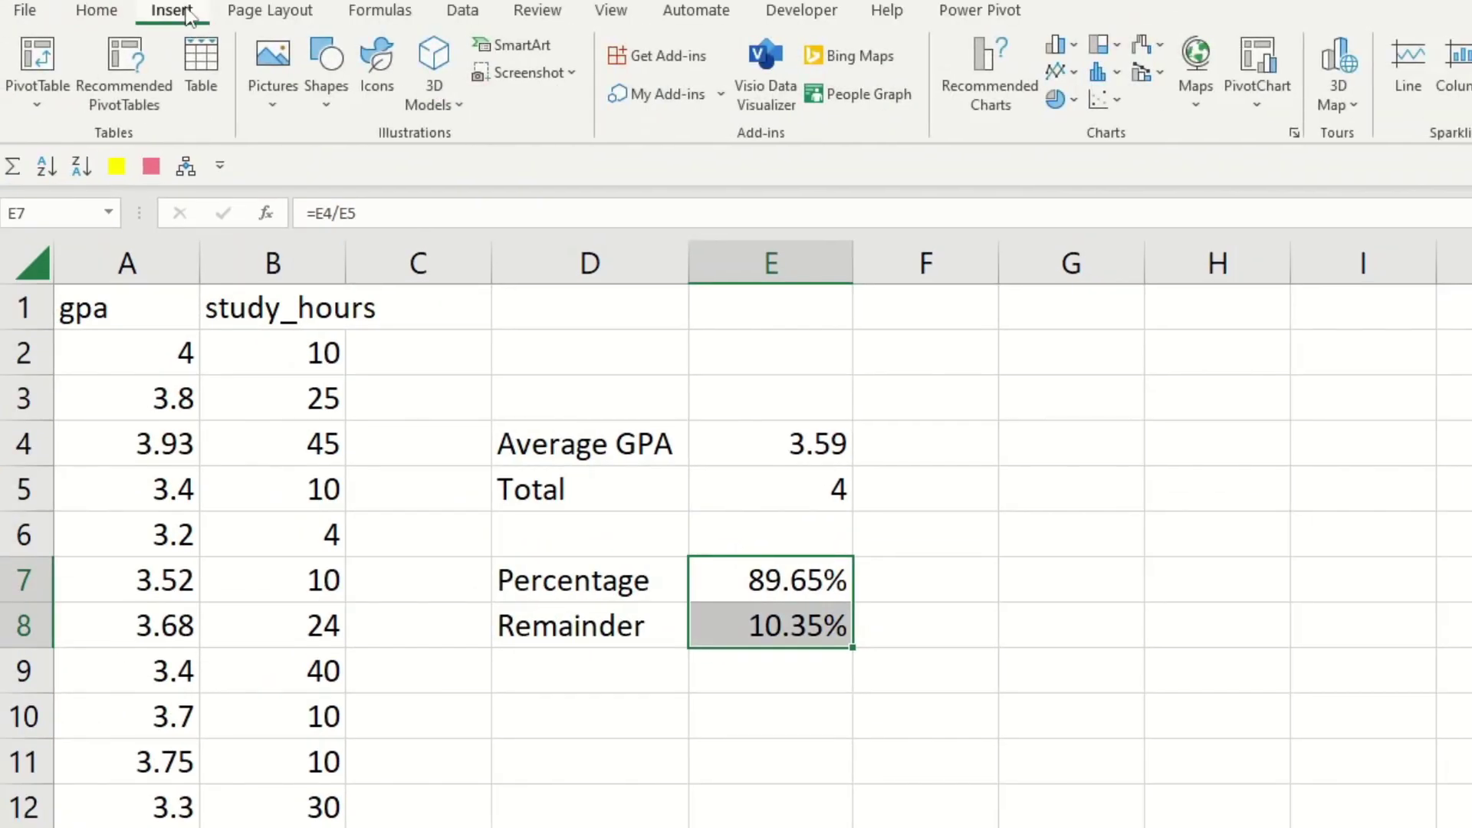
pyautogui.click(1064, 98)
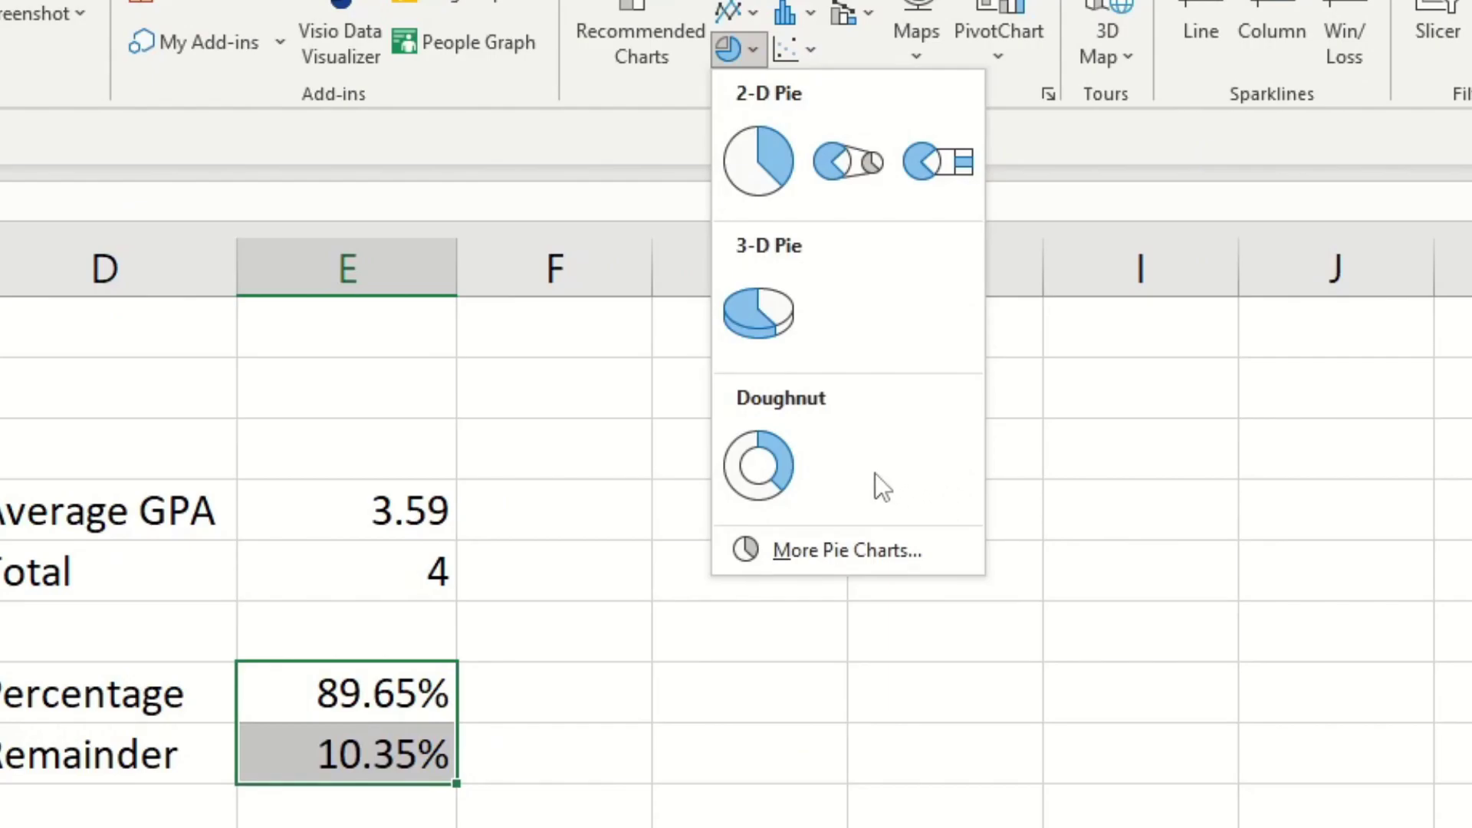
pyautogui.click(788, 466)
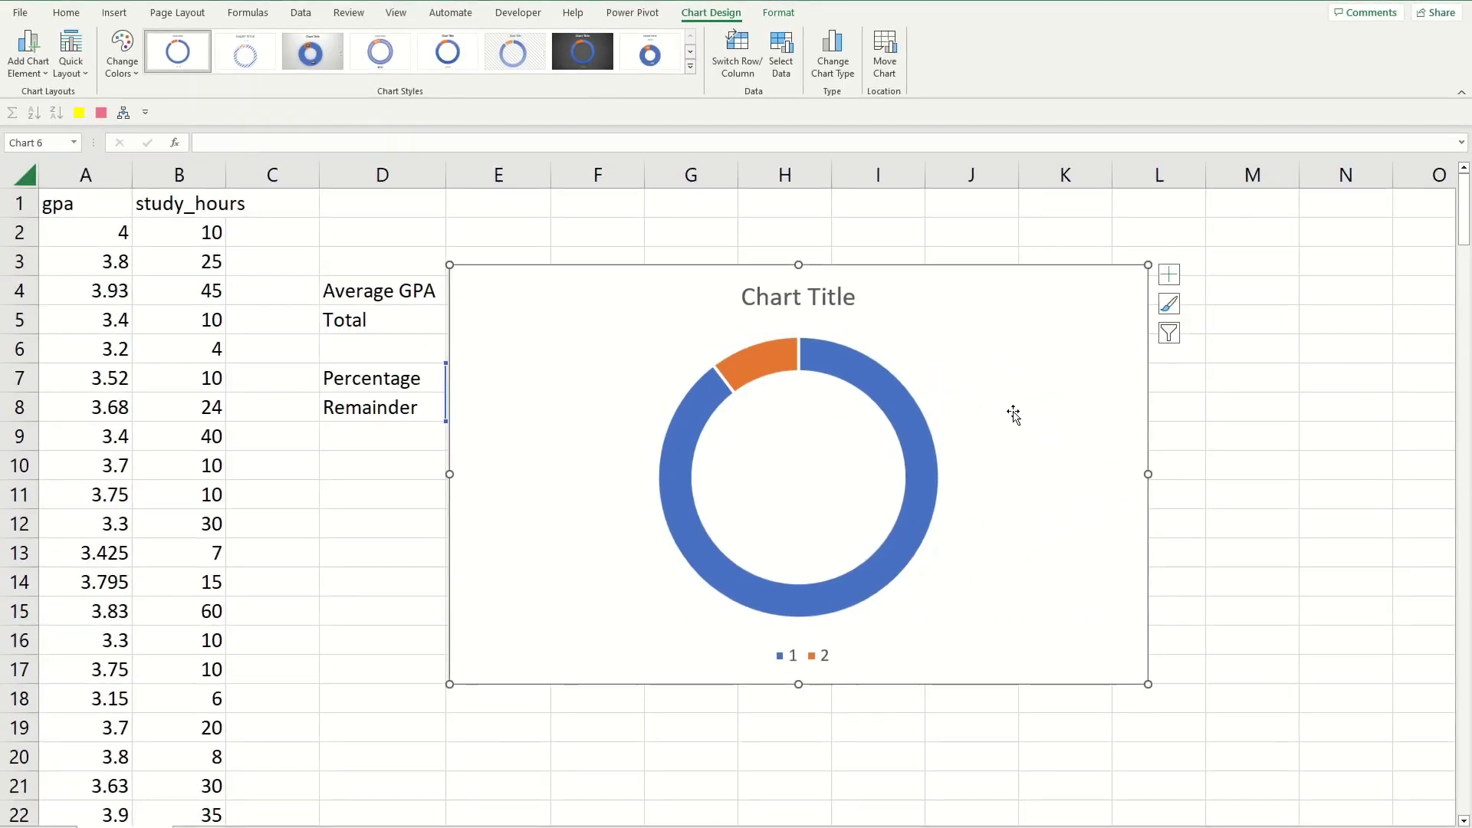
# Move the doughnut chart below the 3.59 average and remove its title and legend
pyautogui.moveTo(1029, 312); pyautogui.dragTo(922, 355)
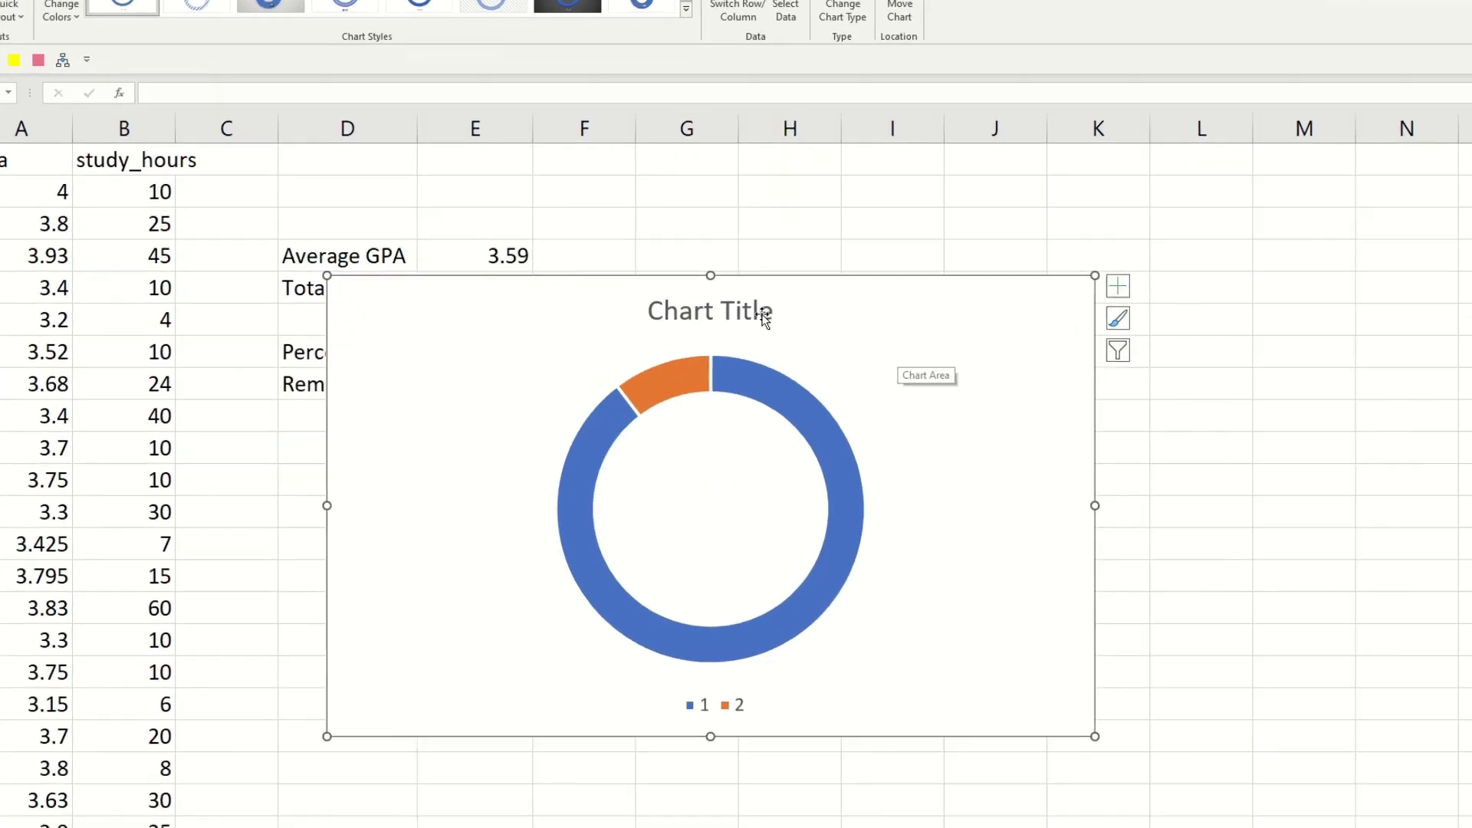
pyautogui.click(750, 342)
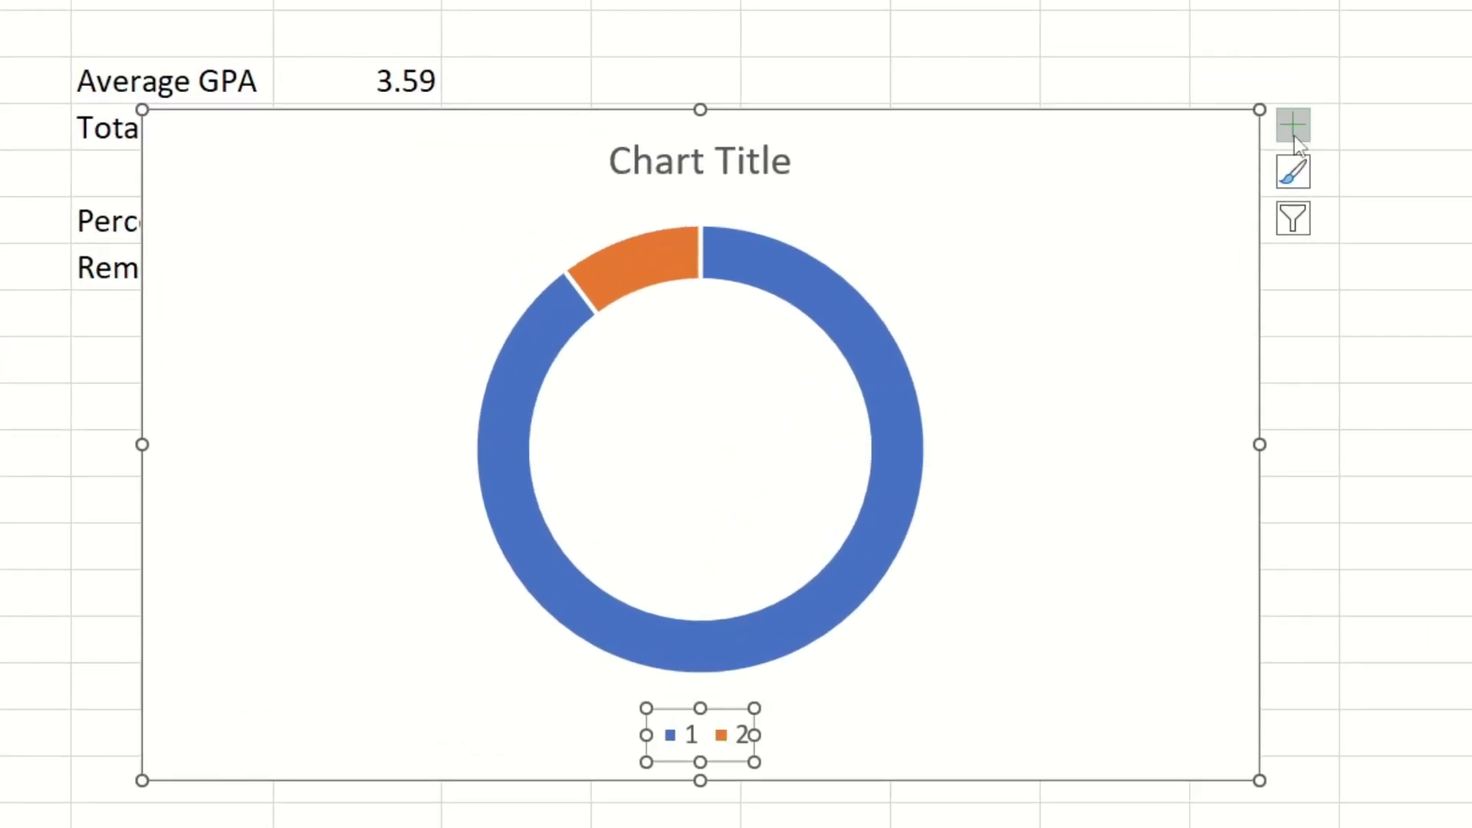
pyautogui.click(1295, 136)
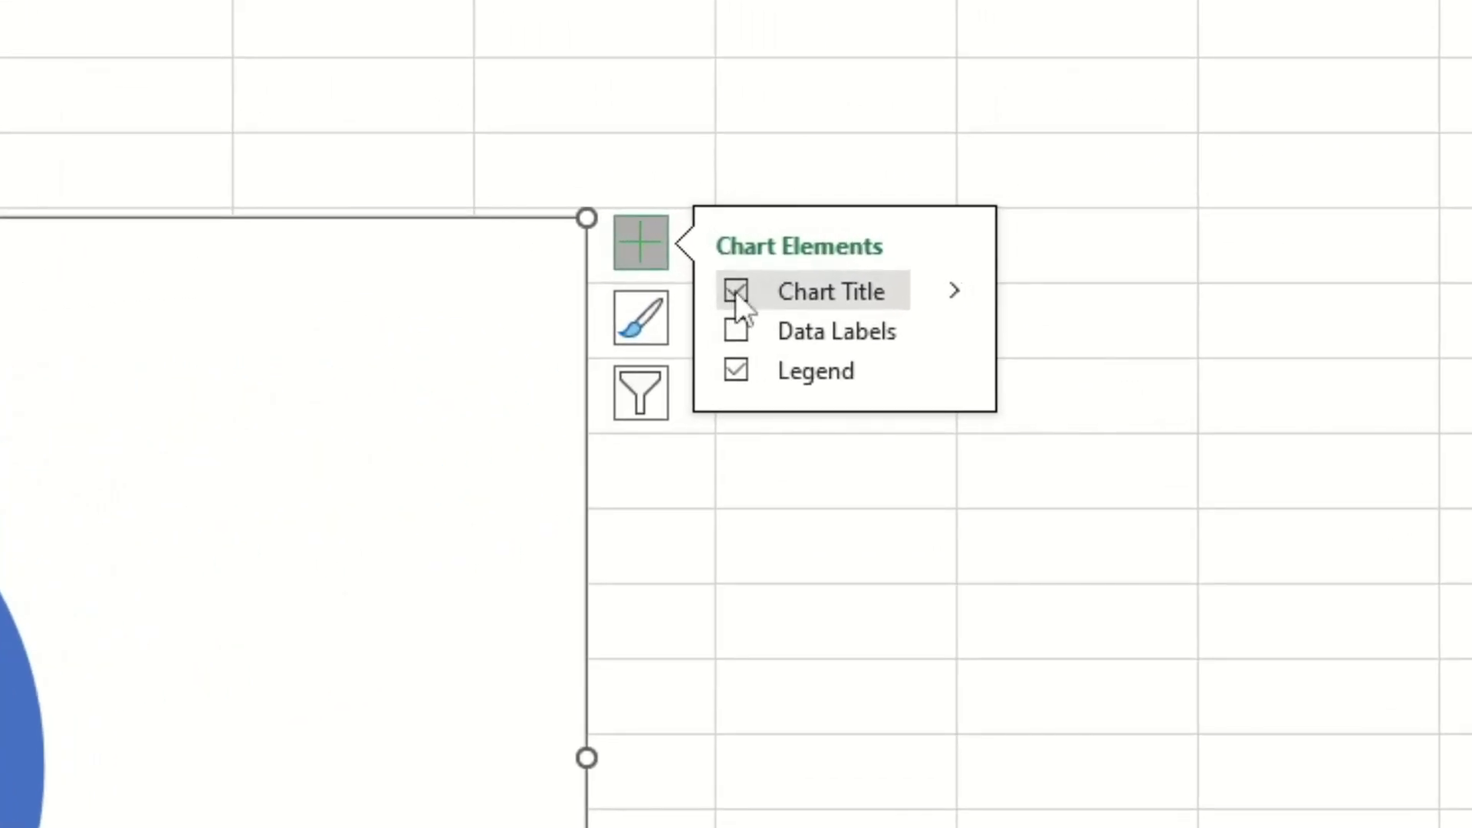
pyautogui.click(735, 292)
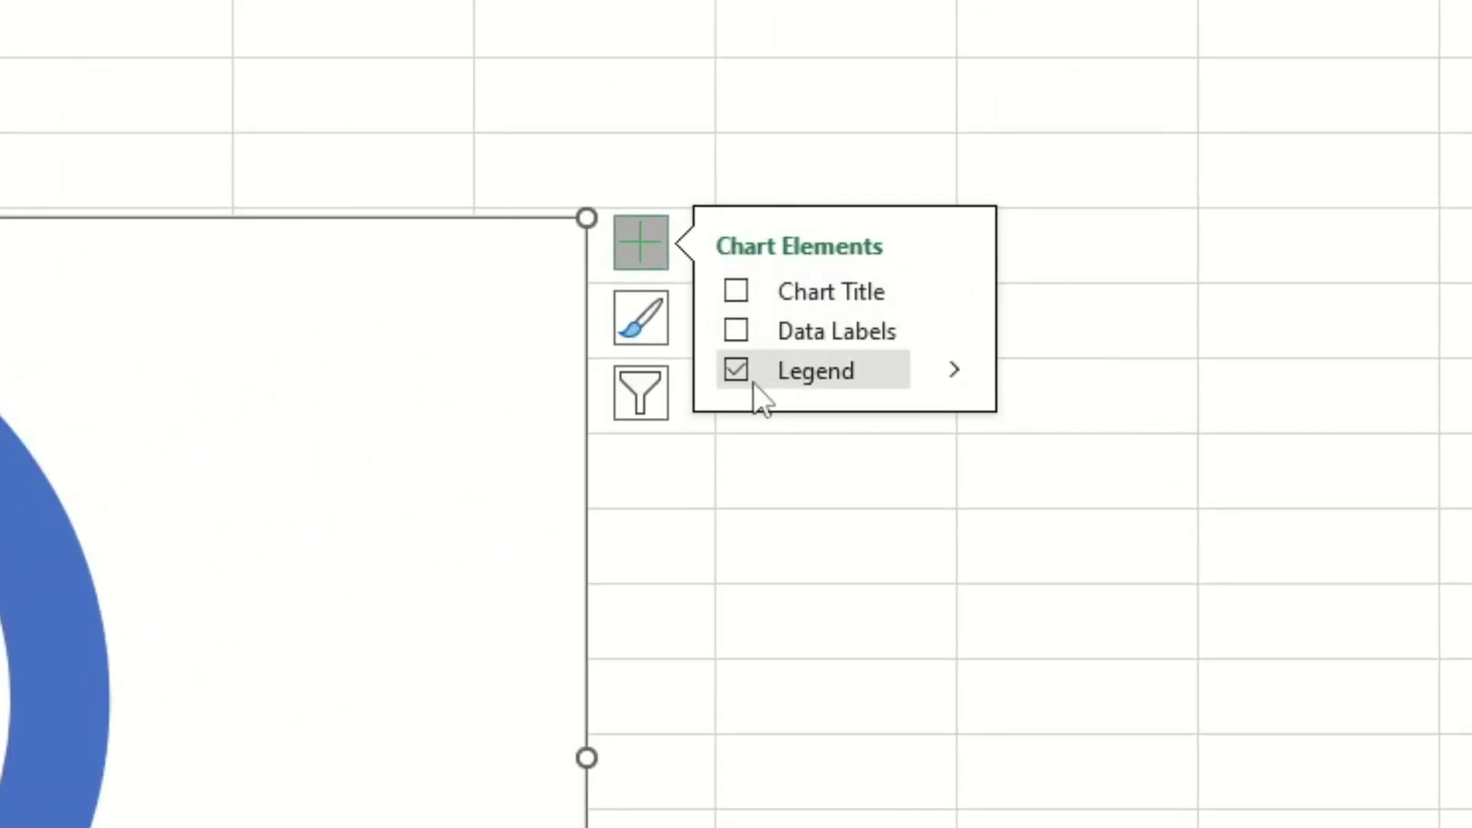
pyautogui.click(735, 371)
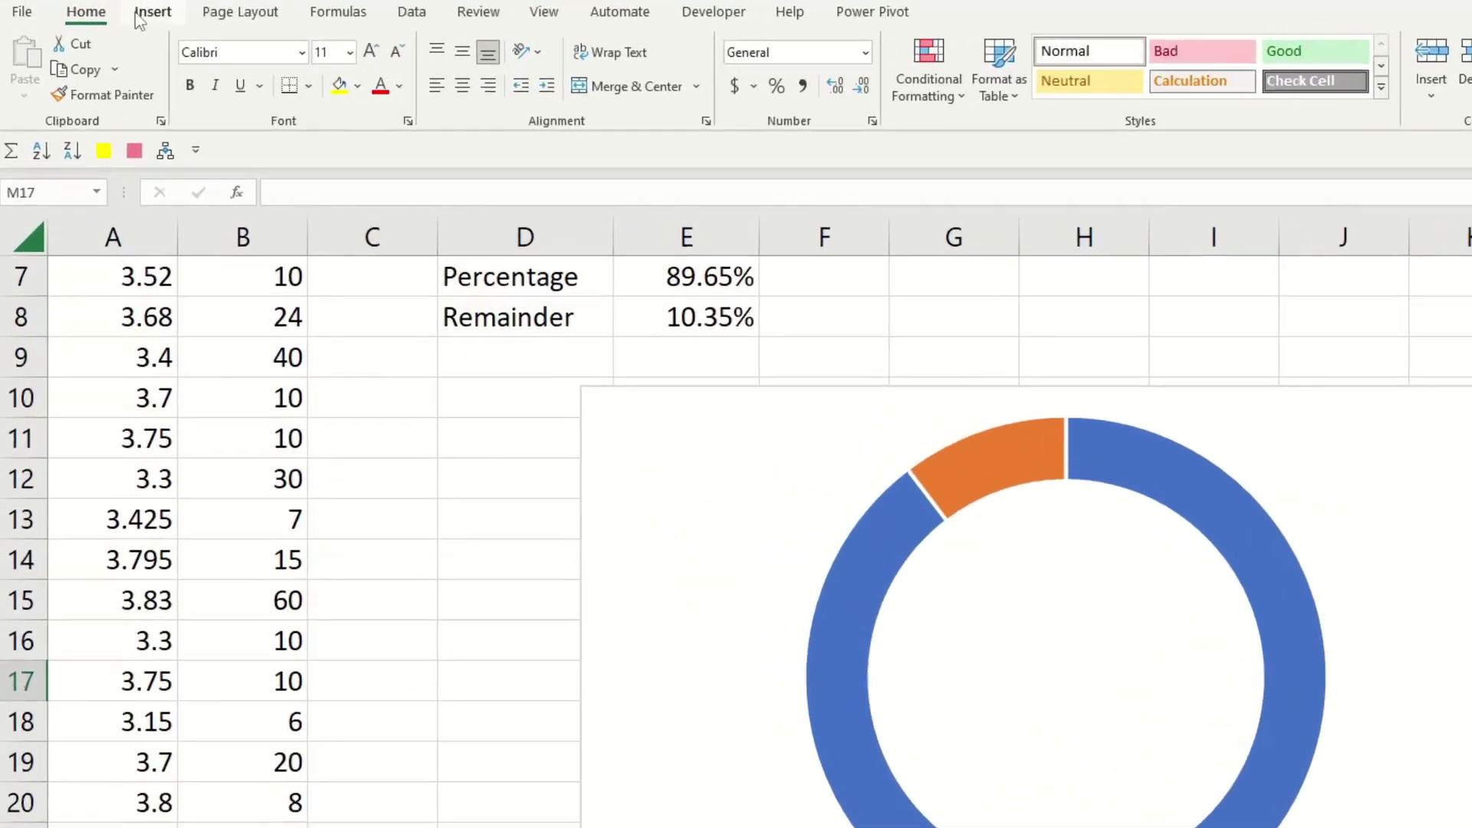
# Add a text box linked to =$E$4 showing 3.59 and place it beside the chart
pyautogui.click(151, 12)
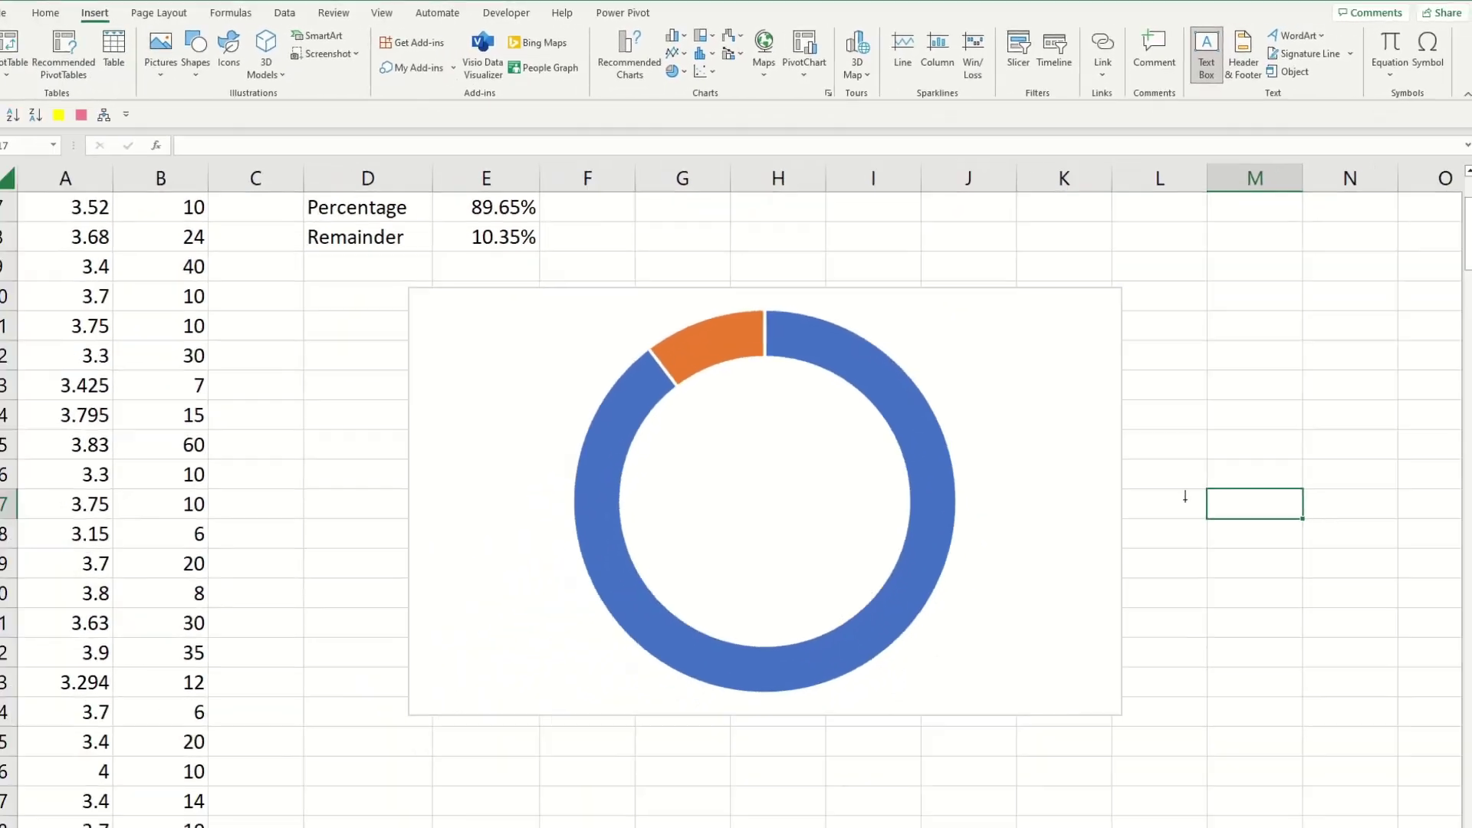
pyautogui.click(1226, 755)
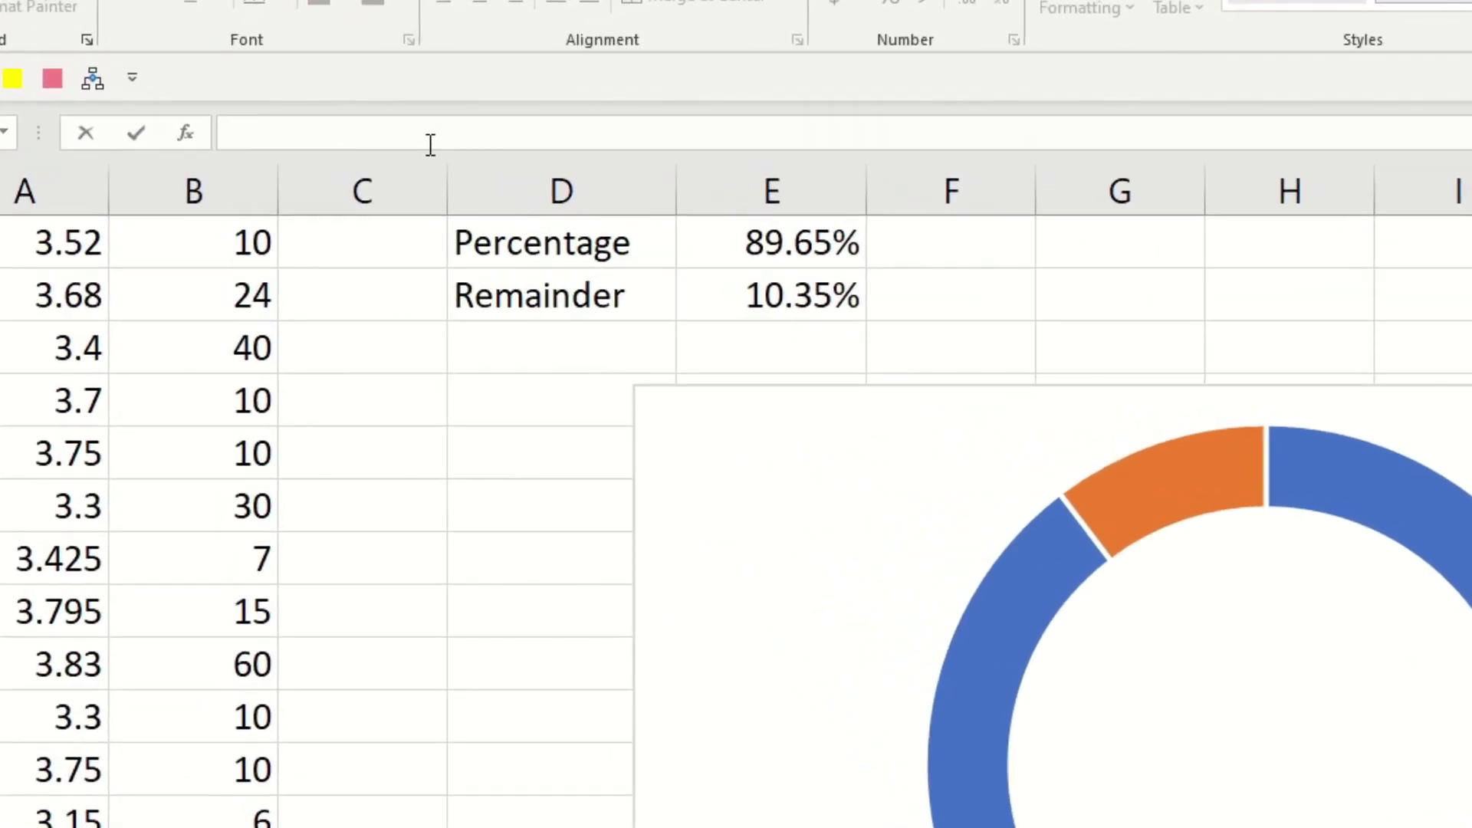
pyautogui.click(431, 145)
pyautogui.write('=')
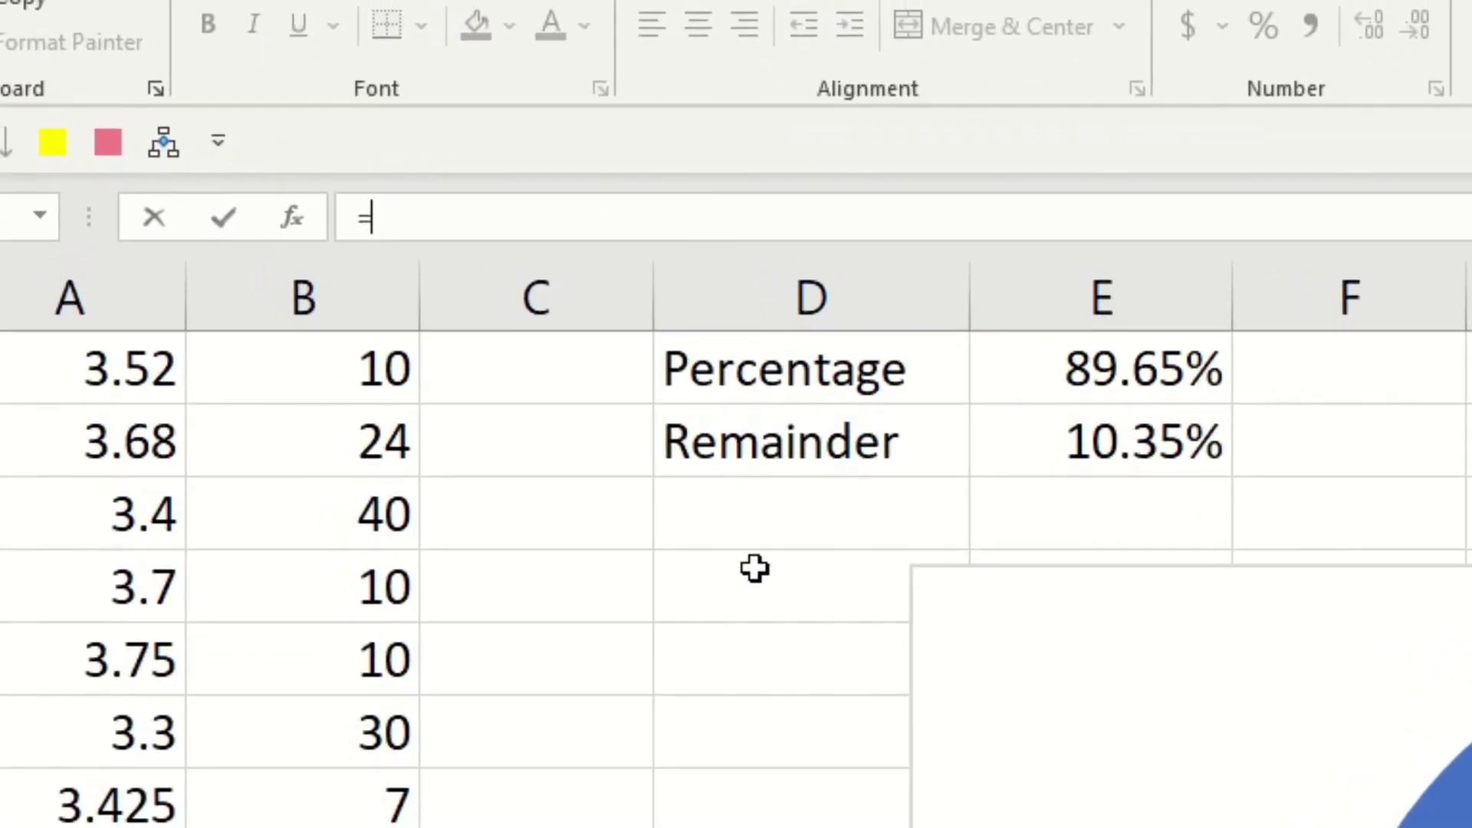
pyautogui.scroll(2, 755, 568)
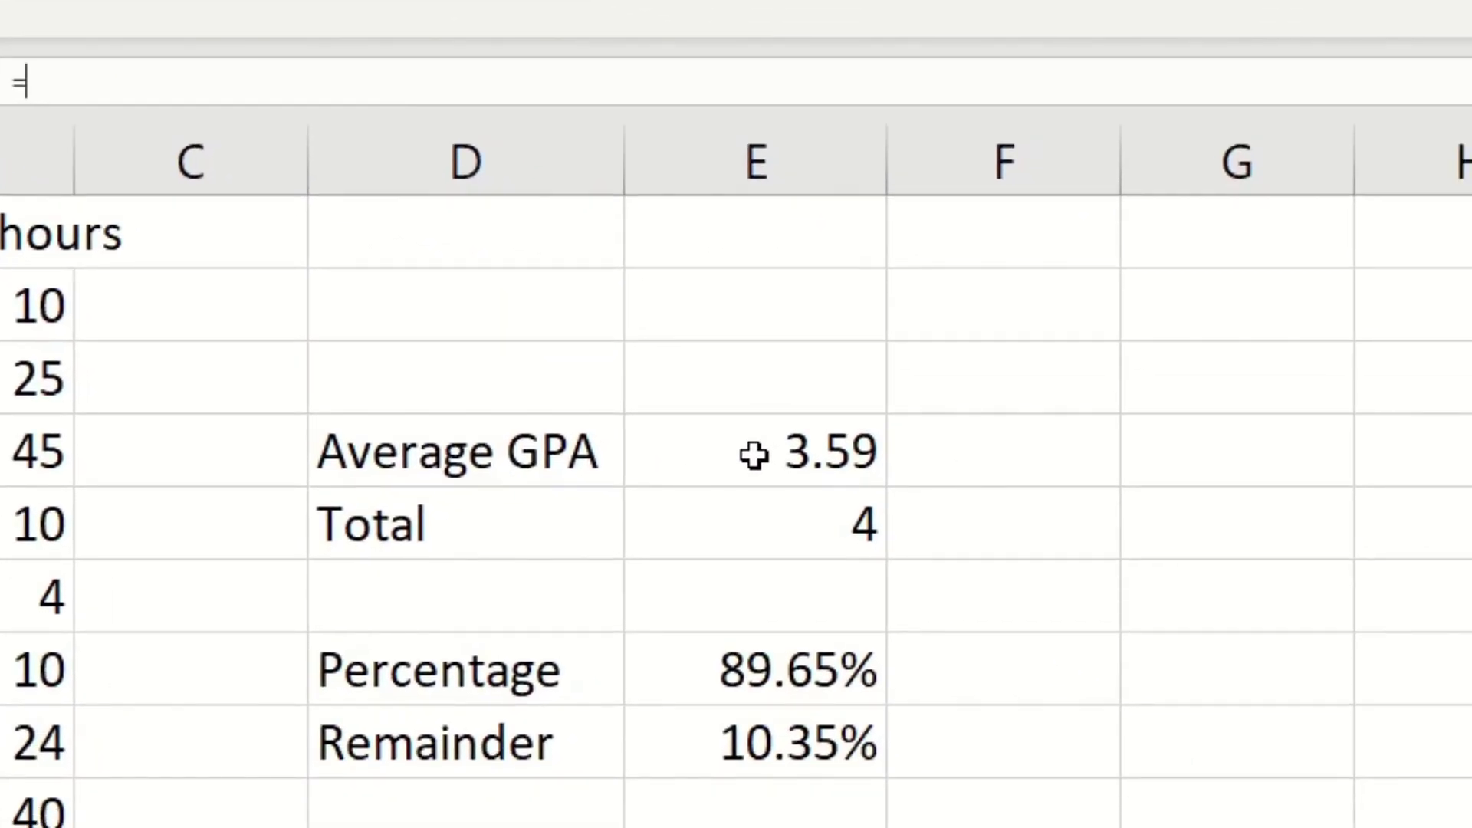
pyautogui.click(754, 455)
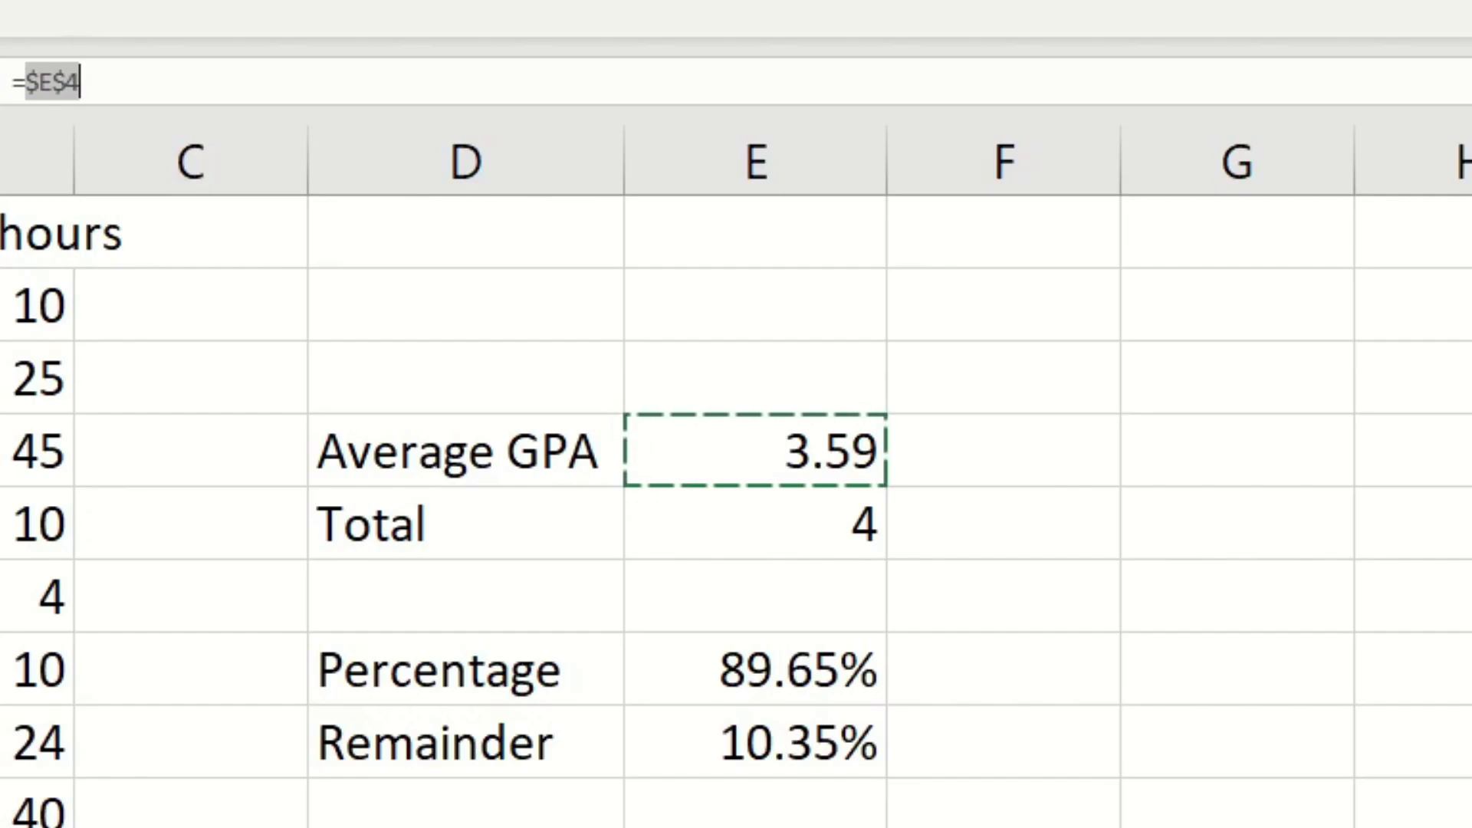
pyautogui.press('Tab')
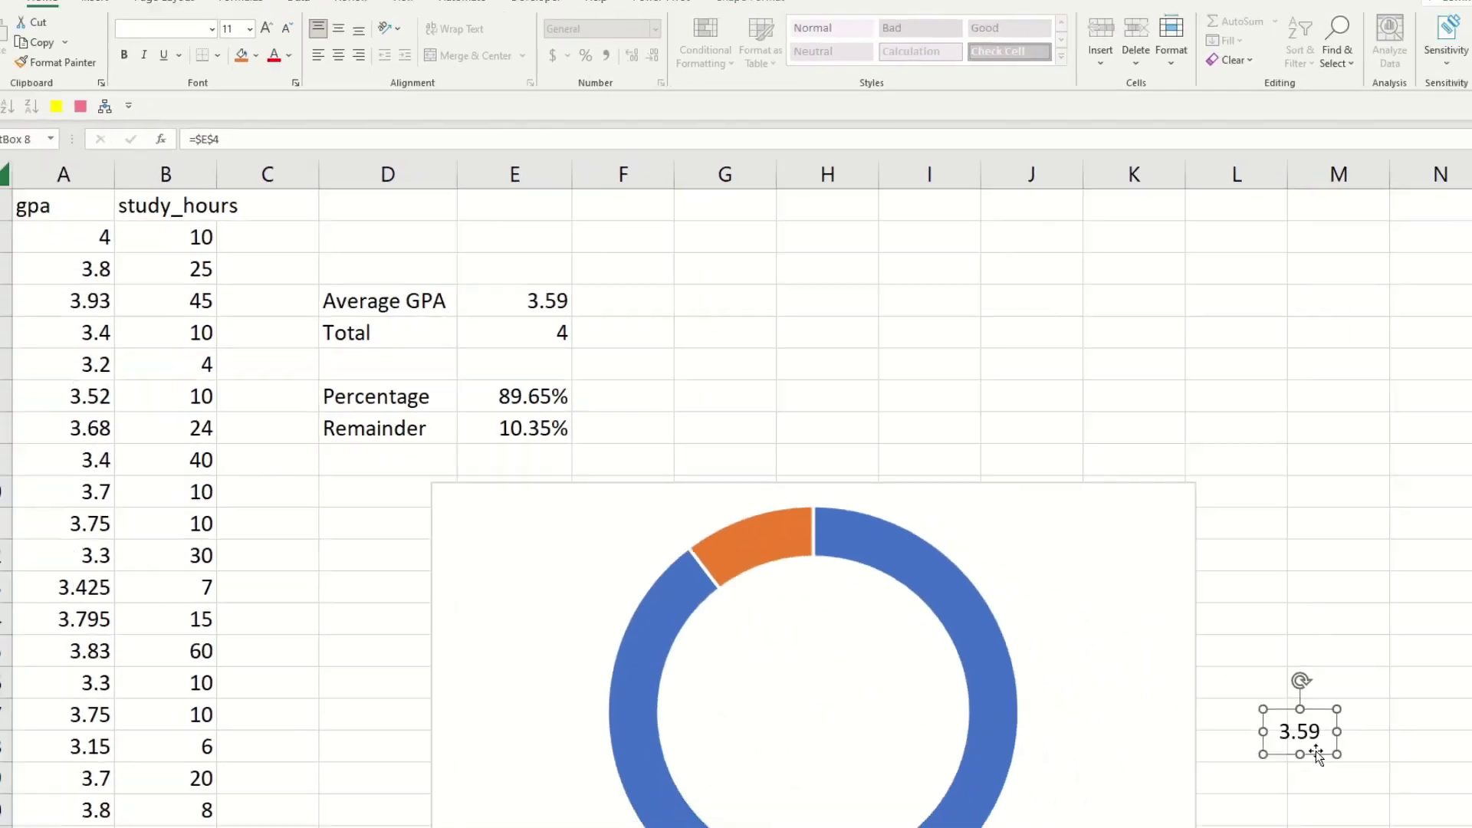
pyautogui.moveTo(1304, 748); pyautogui.dragTo(1217, 723)
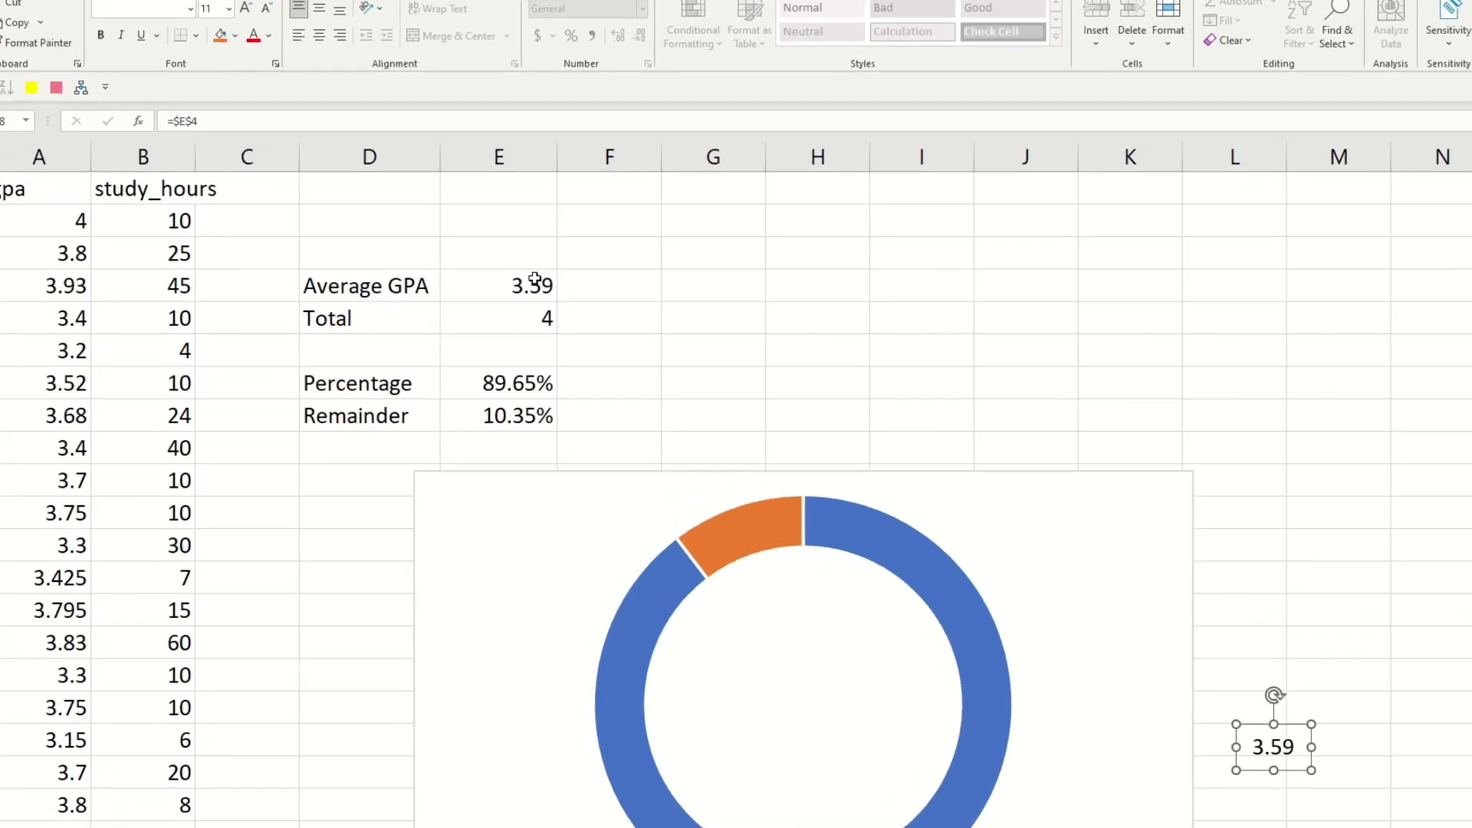
# Replace the E4 average with 45 to test that the label and chart update
pyautogui.click(511, 292)
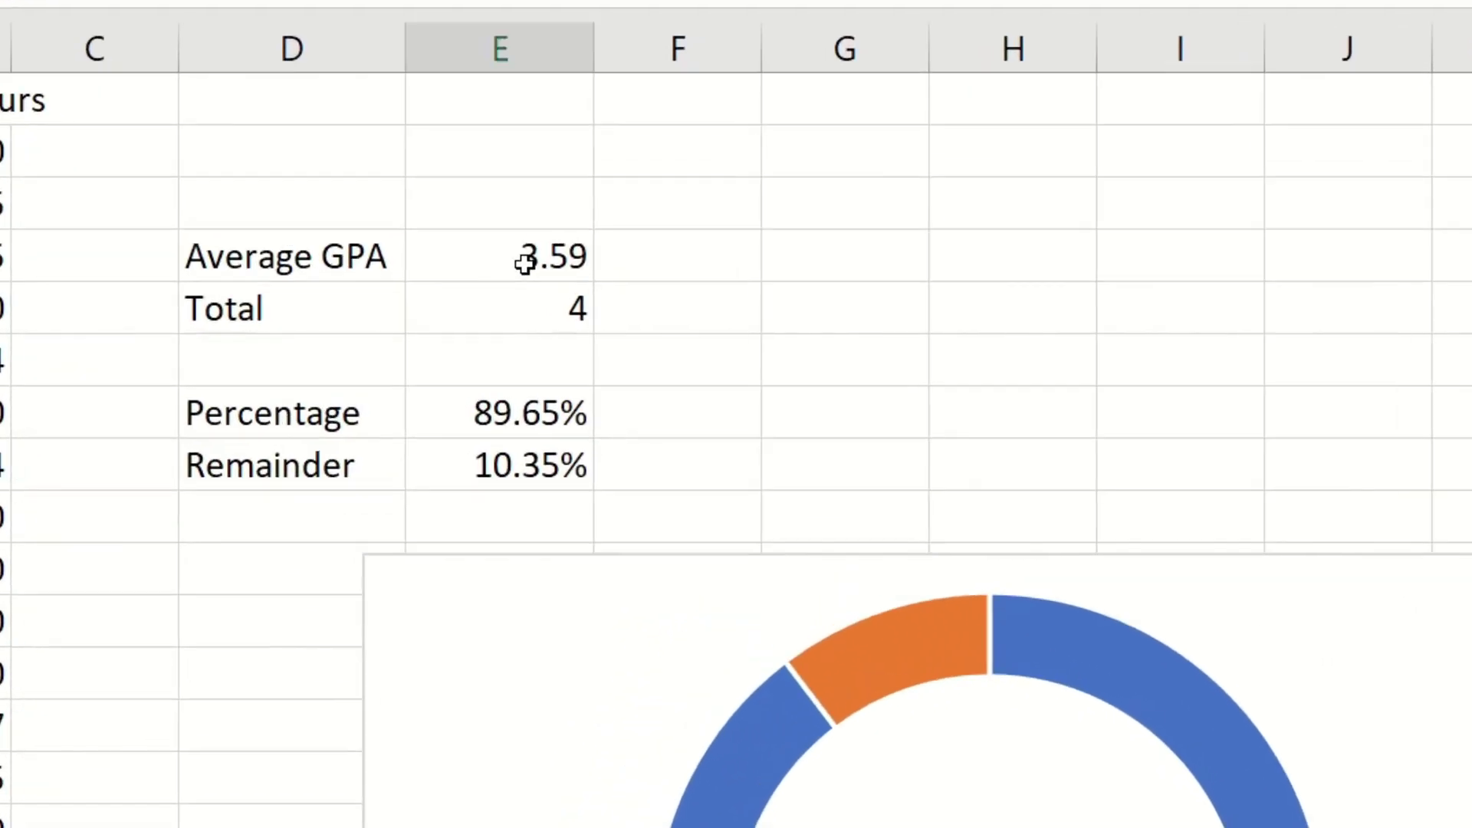
pyautogui.doubleClick(525, 256)
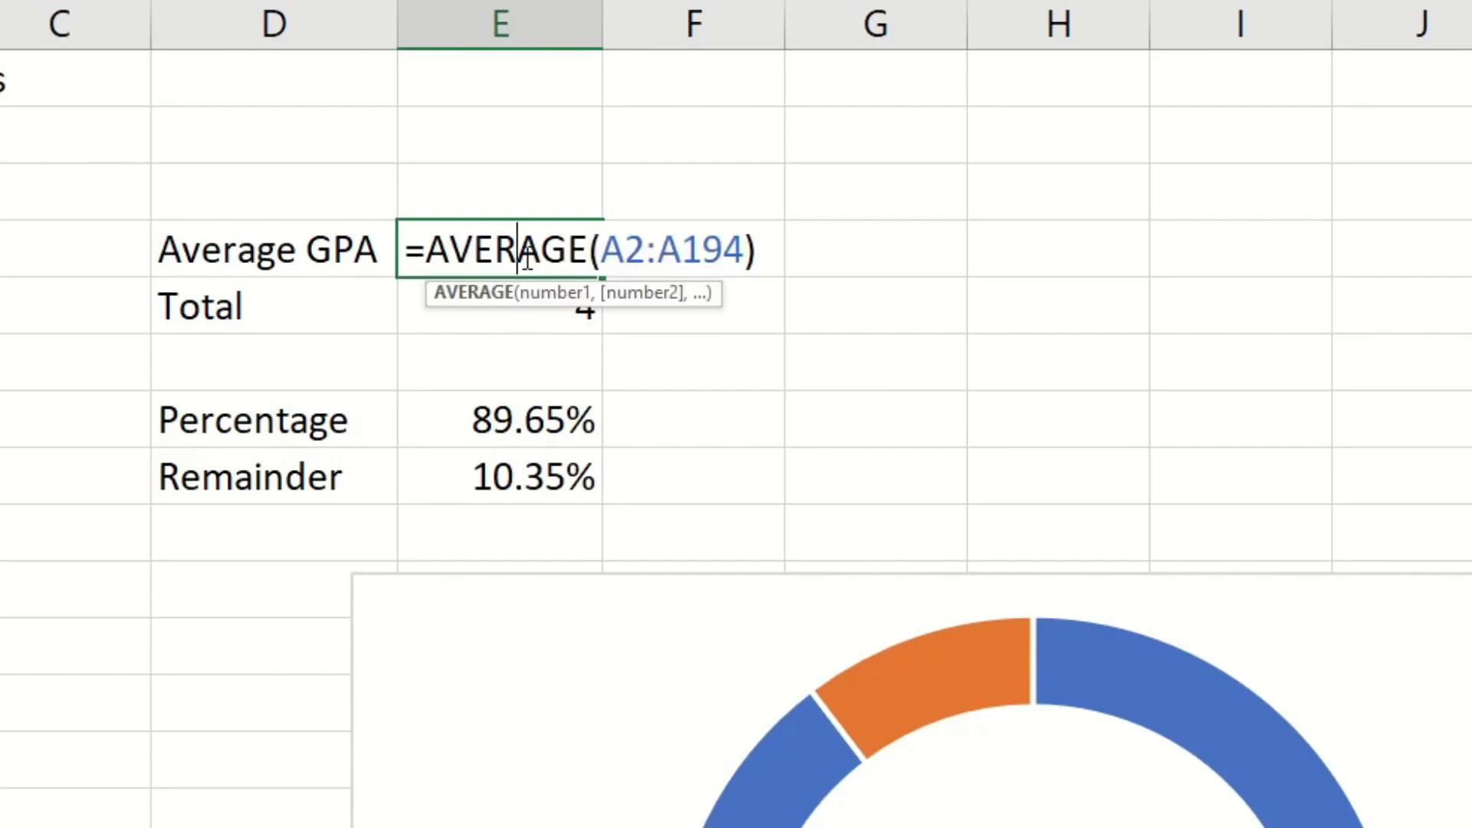
pyautogui.tripleClick(528, 257)
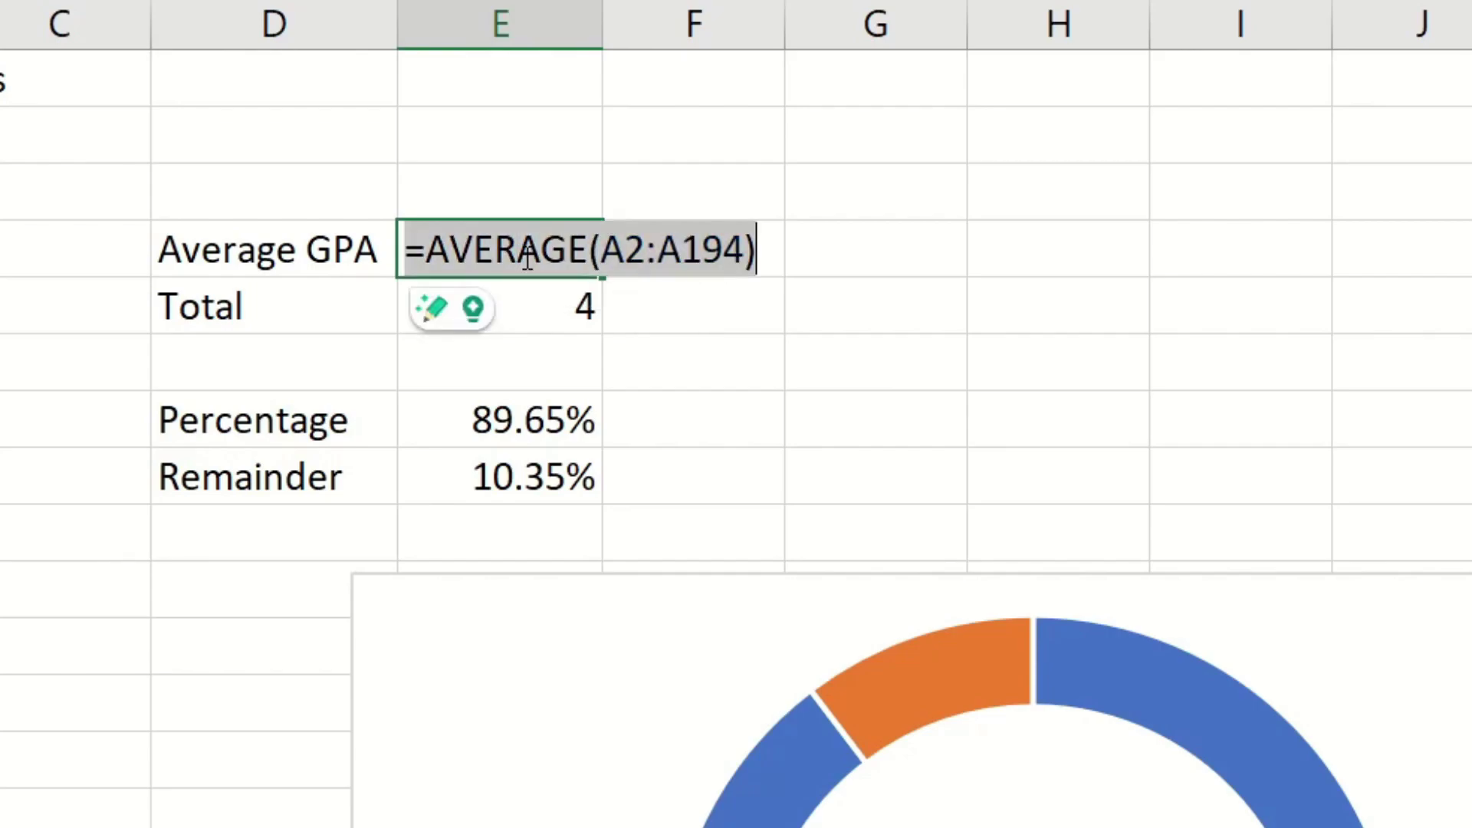
pyautogui.write('45')
pyautogui.click(1188, 690)
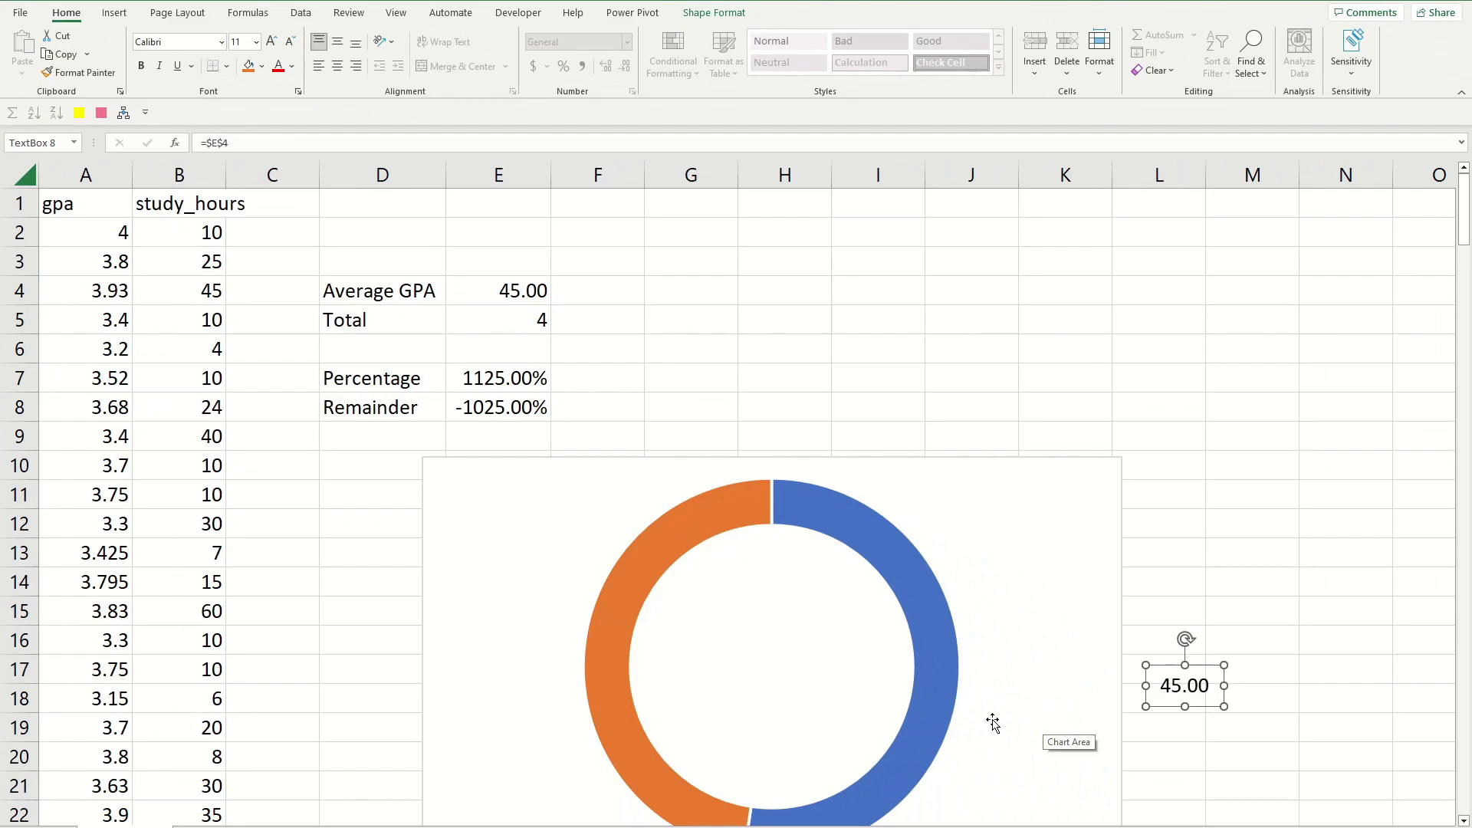
pyautogui.moveTo(1188, 695)
pyautogui.mouseDown()
pyautogui.moveTo(1224, 690)
pyautogui.moveTo(1207, 702)
pyautogui.mouseUp()
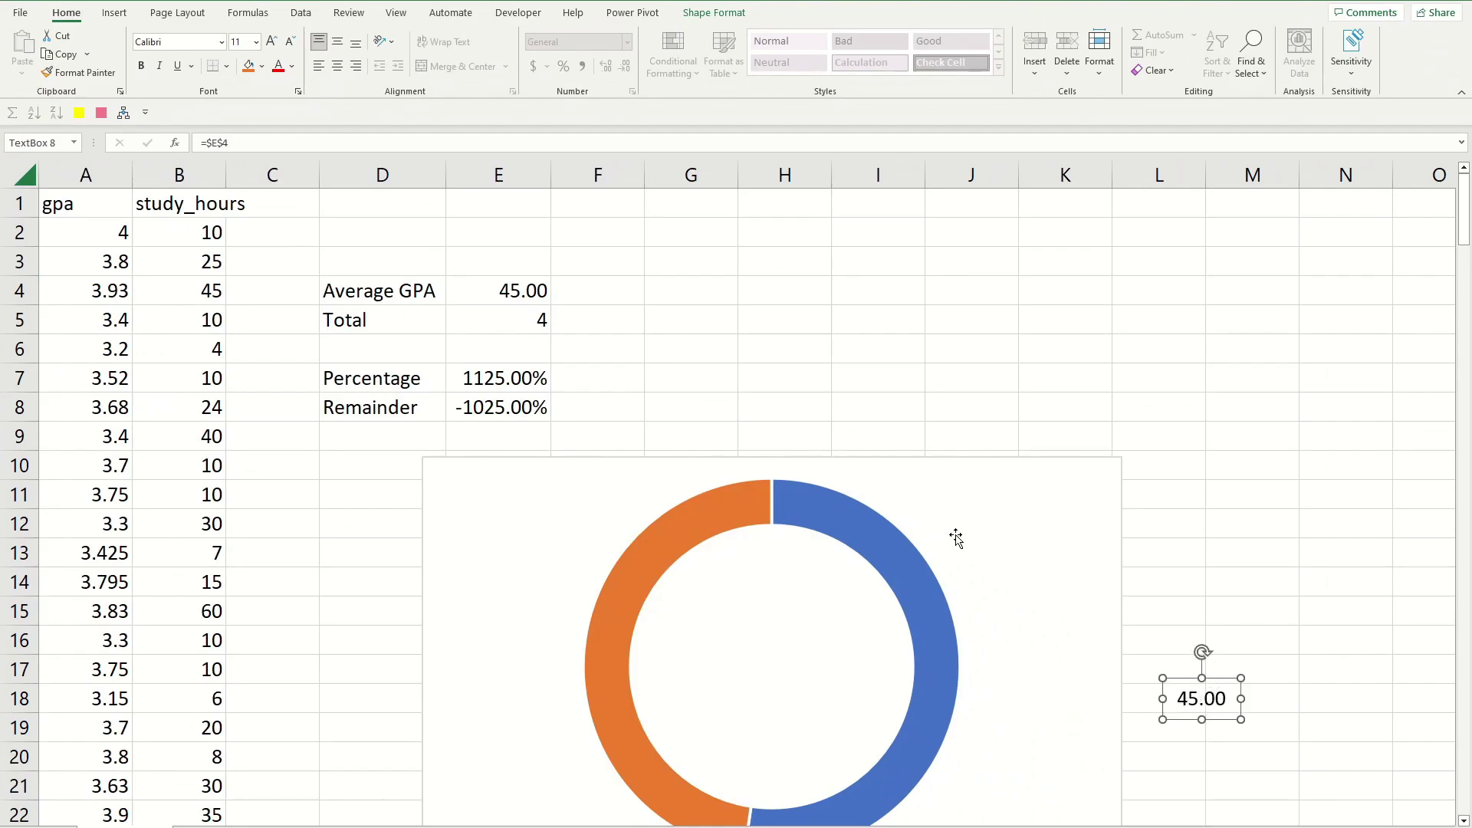
pyautogui.click(878, 548)
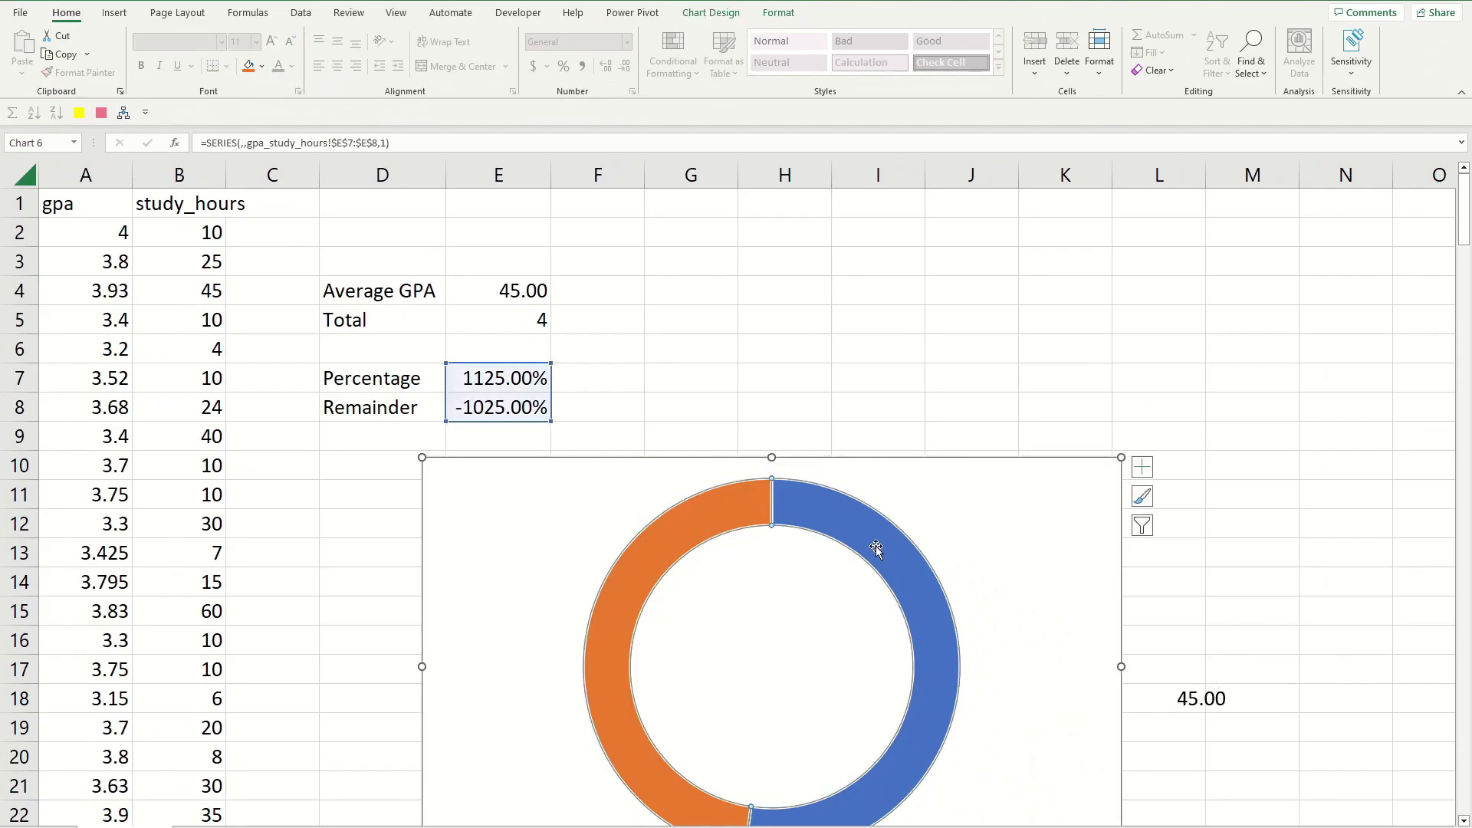
# Restore the 3.59 average, move its label onto the chart and enlarge its font
pyautogui.click(1210, 702)
pyautogui.hotkey('ctrl', 'z')
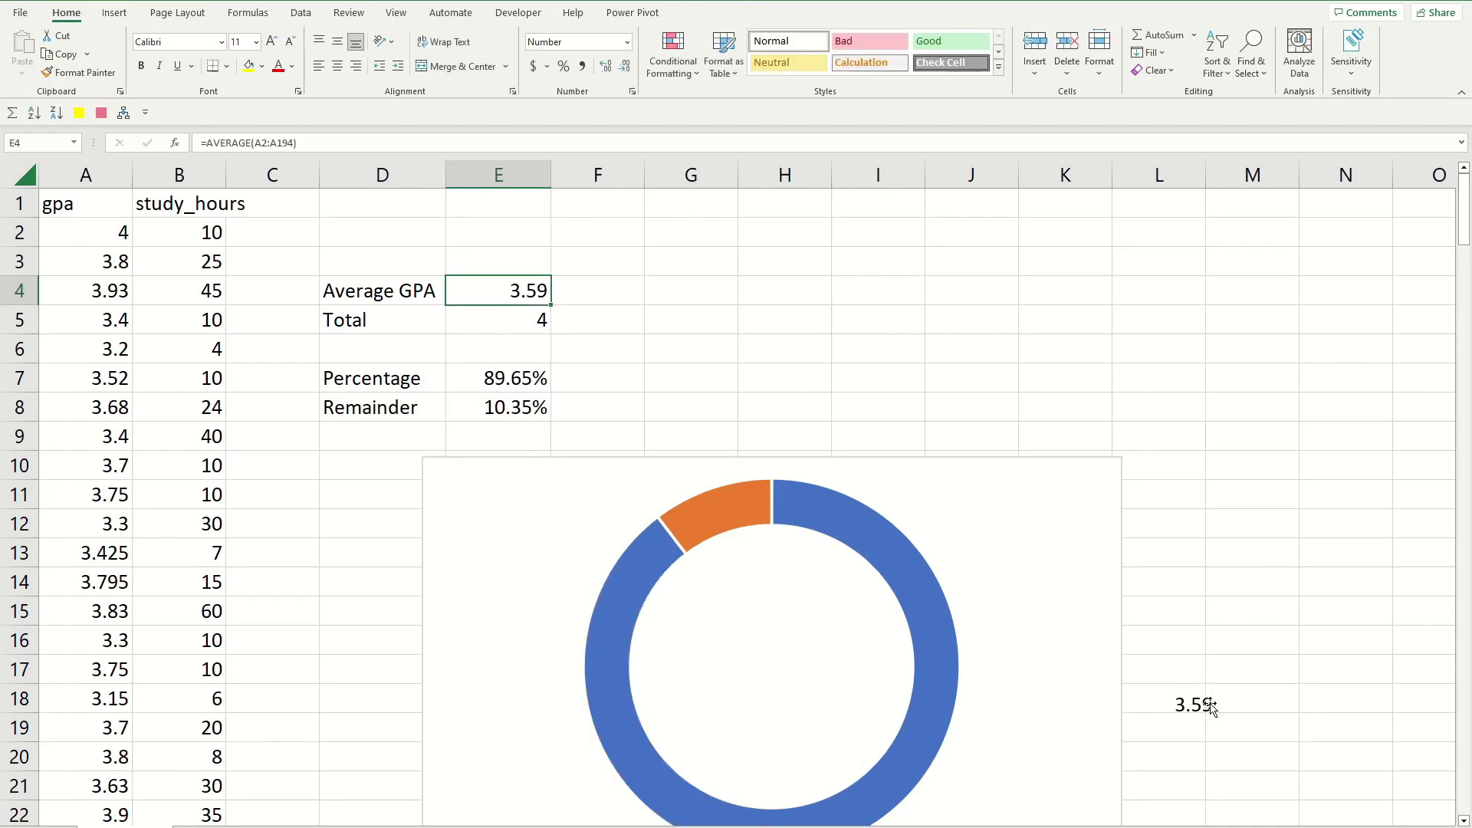
pyautogui.click(1209, 705)
pyautogui.moveTo(1216, 704); pyautogui.dragTo(1076, 653)
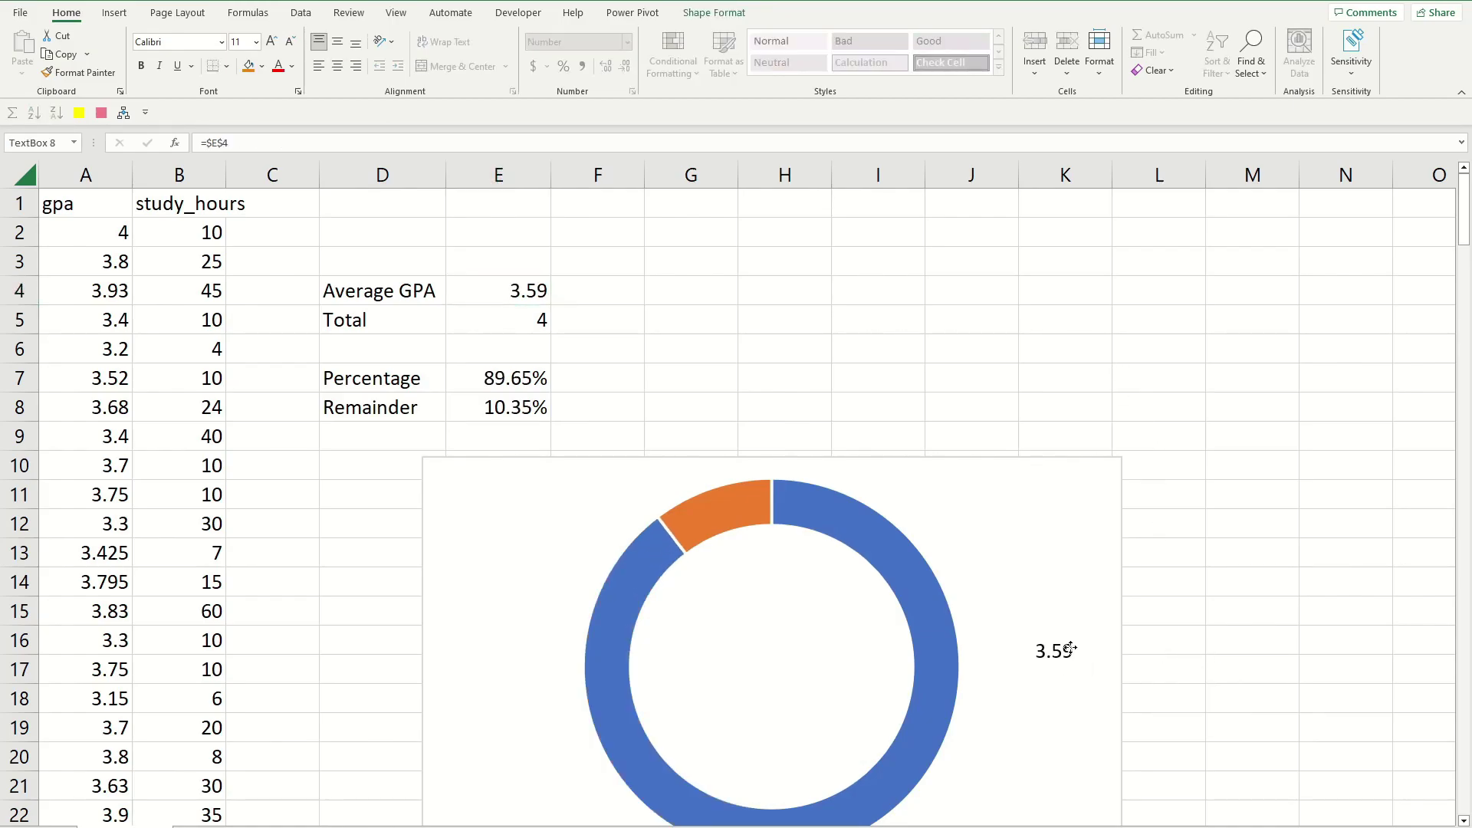
pyautogui.click(272, 42)
pyautogui.click(271, 42)
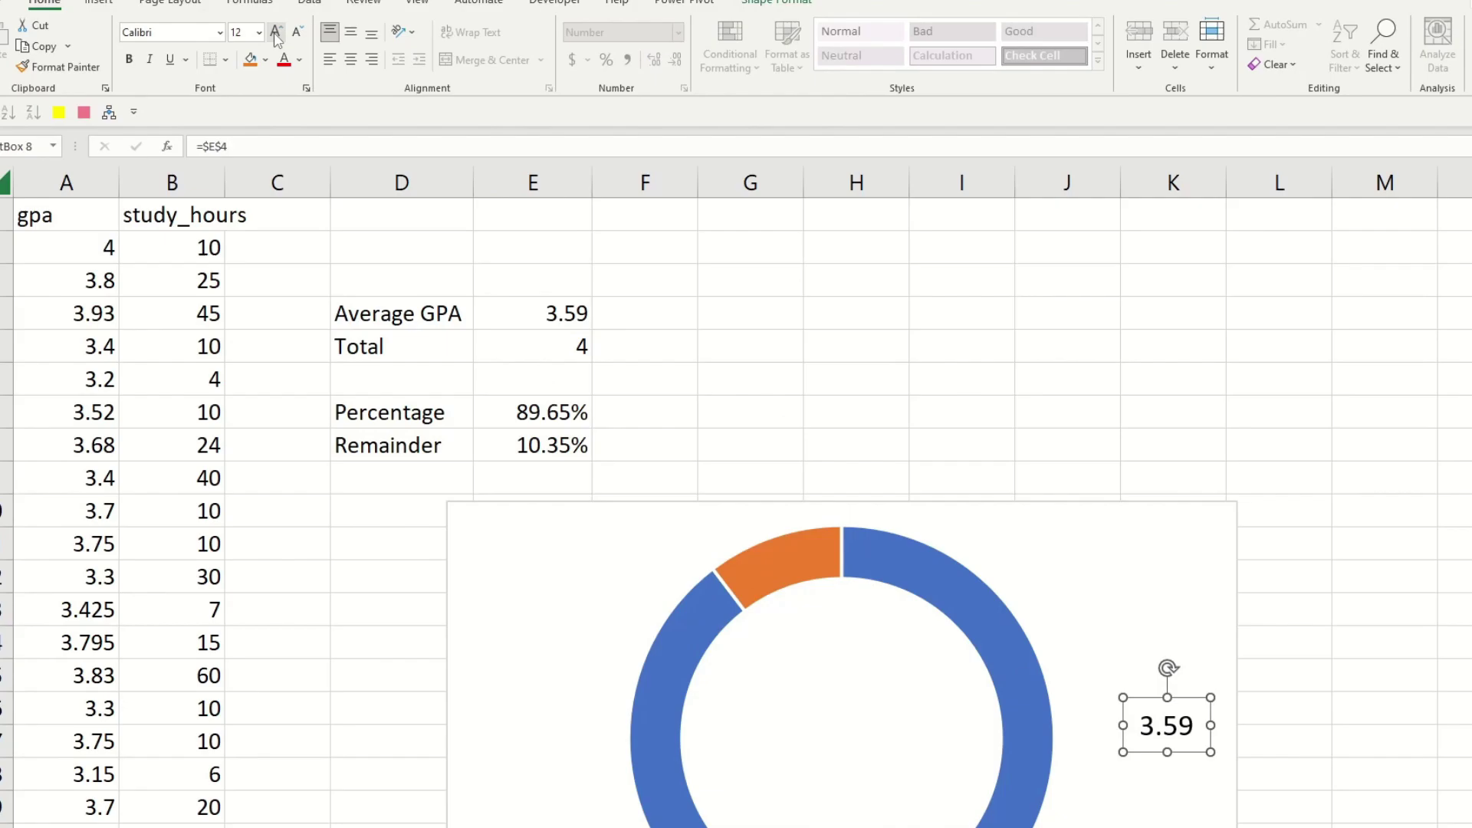
pyautogui.click(272, 42)
pyautogui.click(272, 43)
pyautogui.click(271, 42)
pyautogui.click(272, 42)
pyautogui.click(271, 42)
pyautogui.press('Escape')
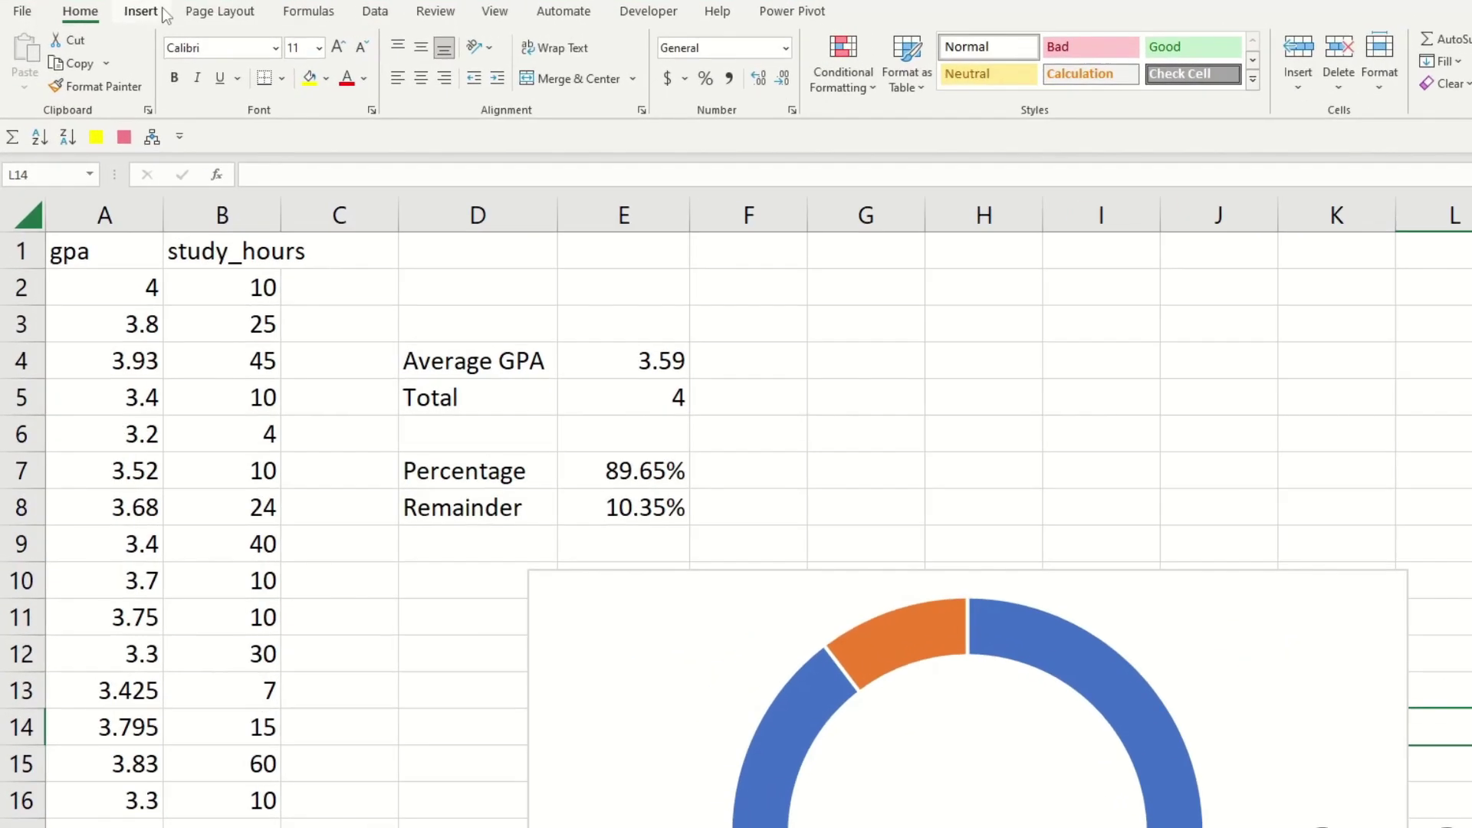
# Add a text box reading 'Average GPA' as a caption for the number
pyautogui.click(113, 12)
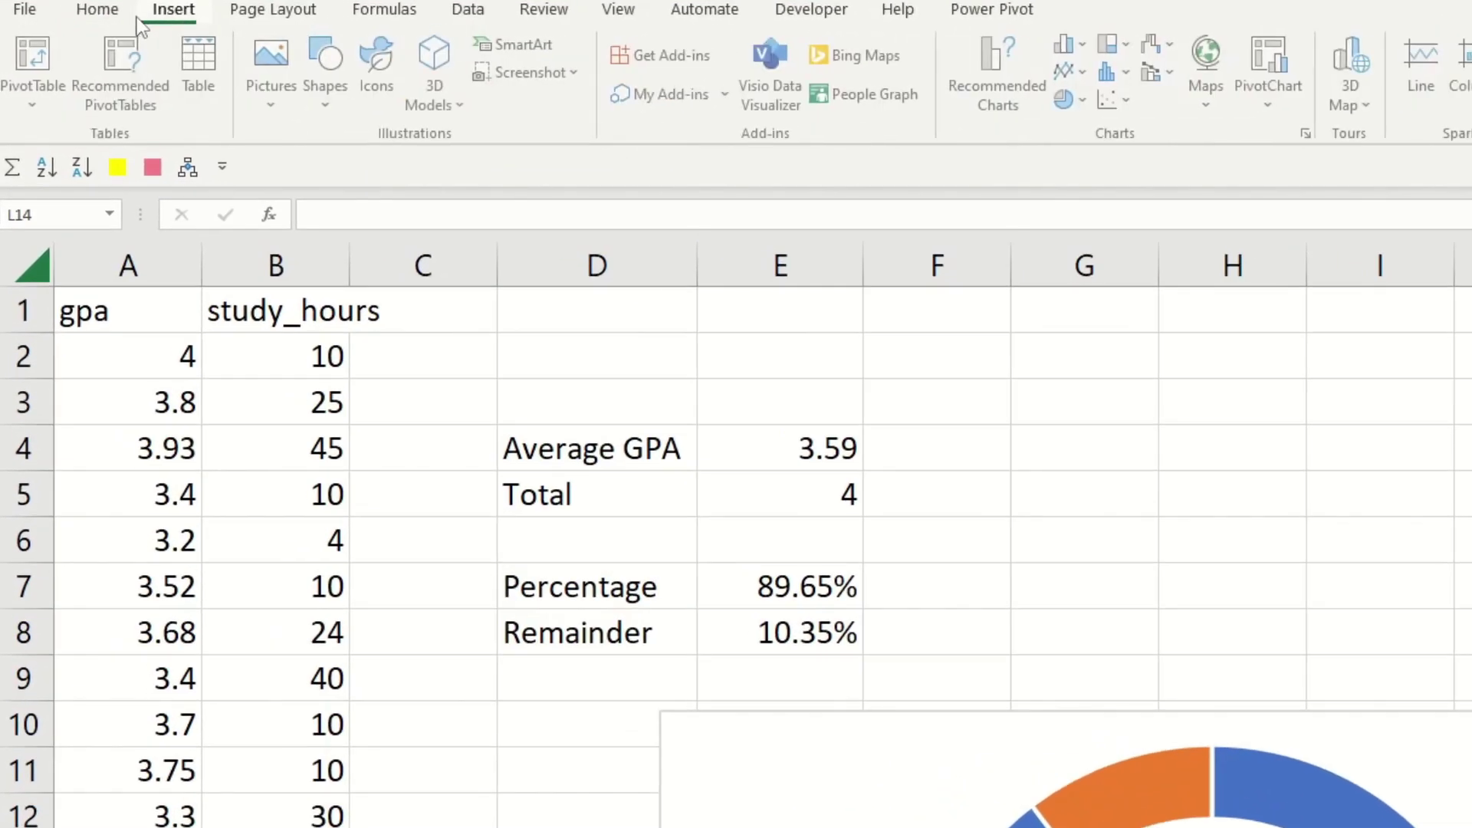
pyautogui.click(1242, 76)
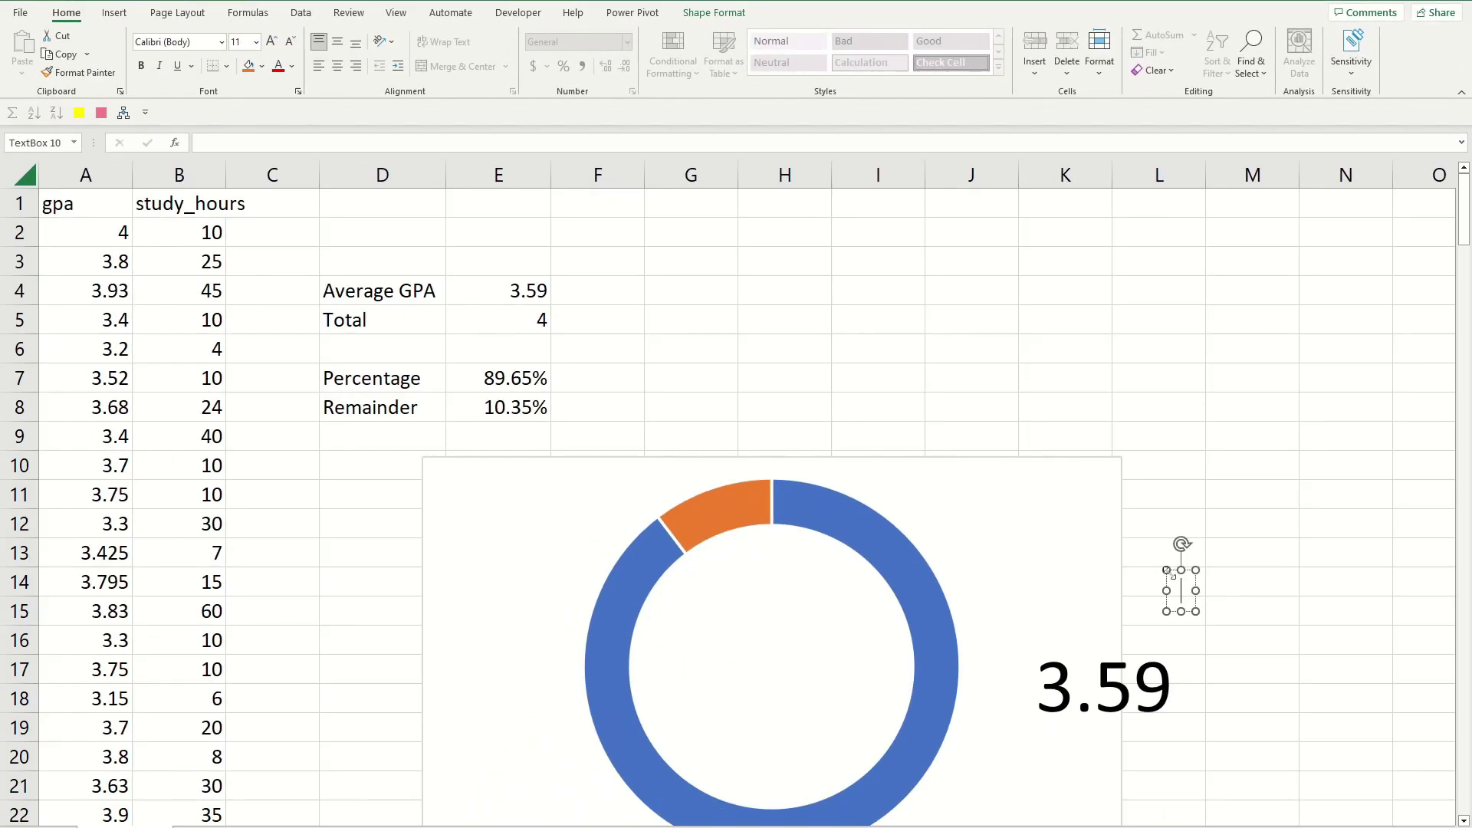
pyautogui.write('Average GPA')
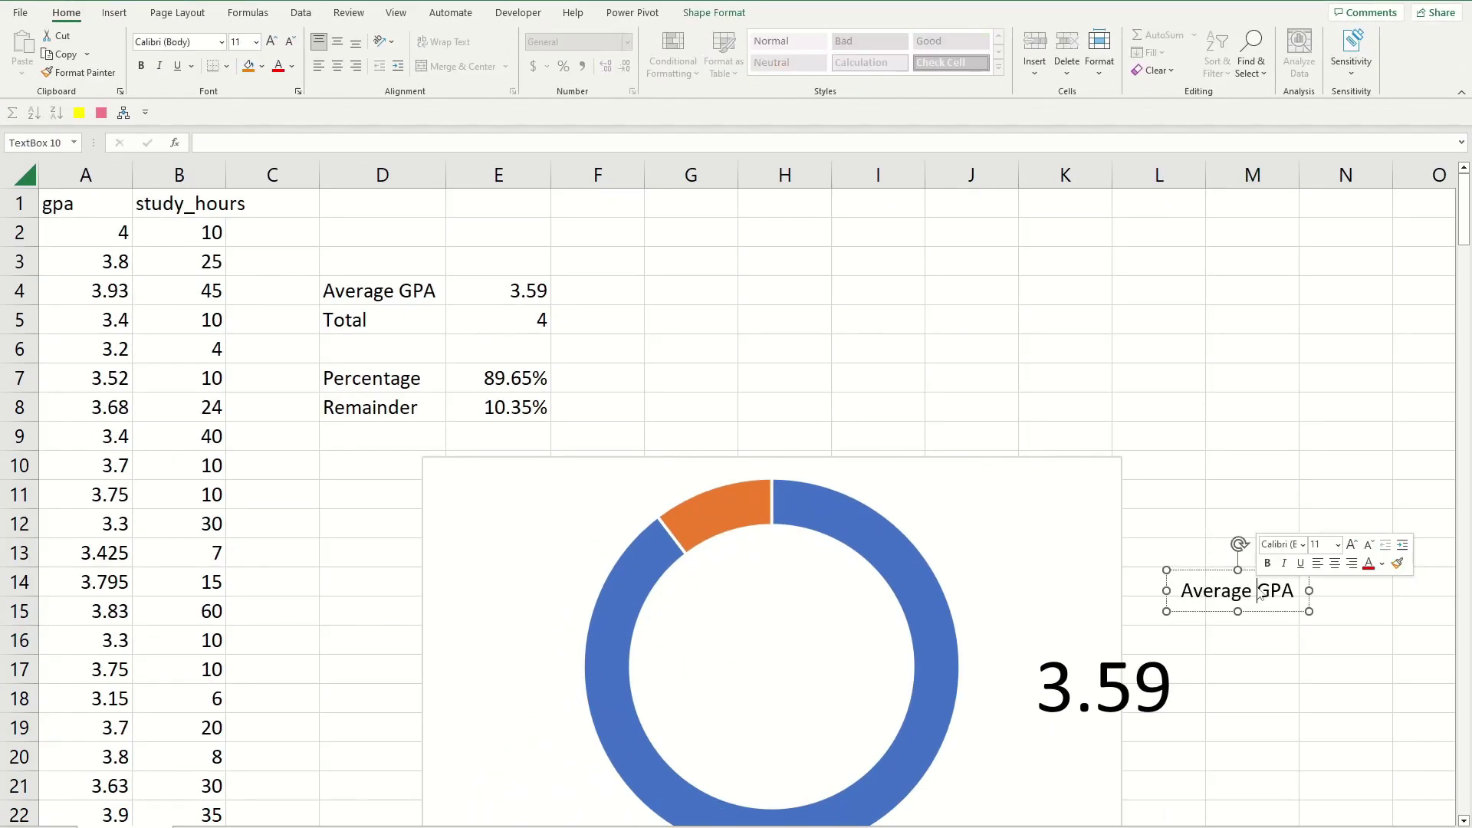
pyautogui.moveTo(1258, 597); pyautogui.dragTo(1171, 681)
pyautogui.click(1203, 702)
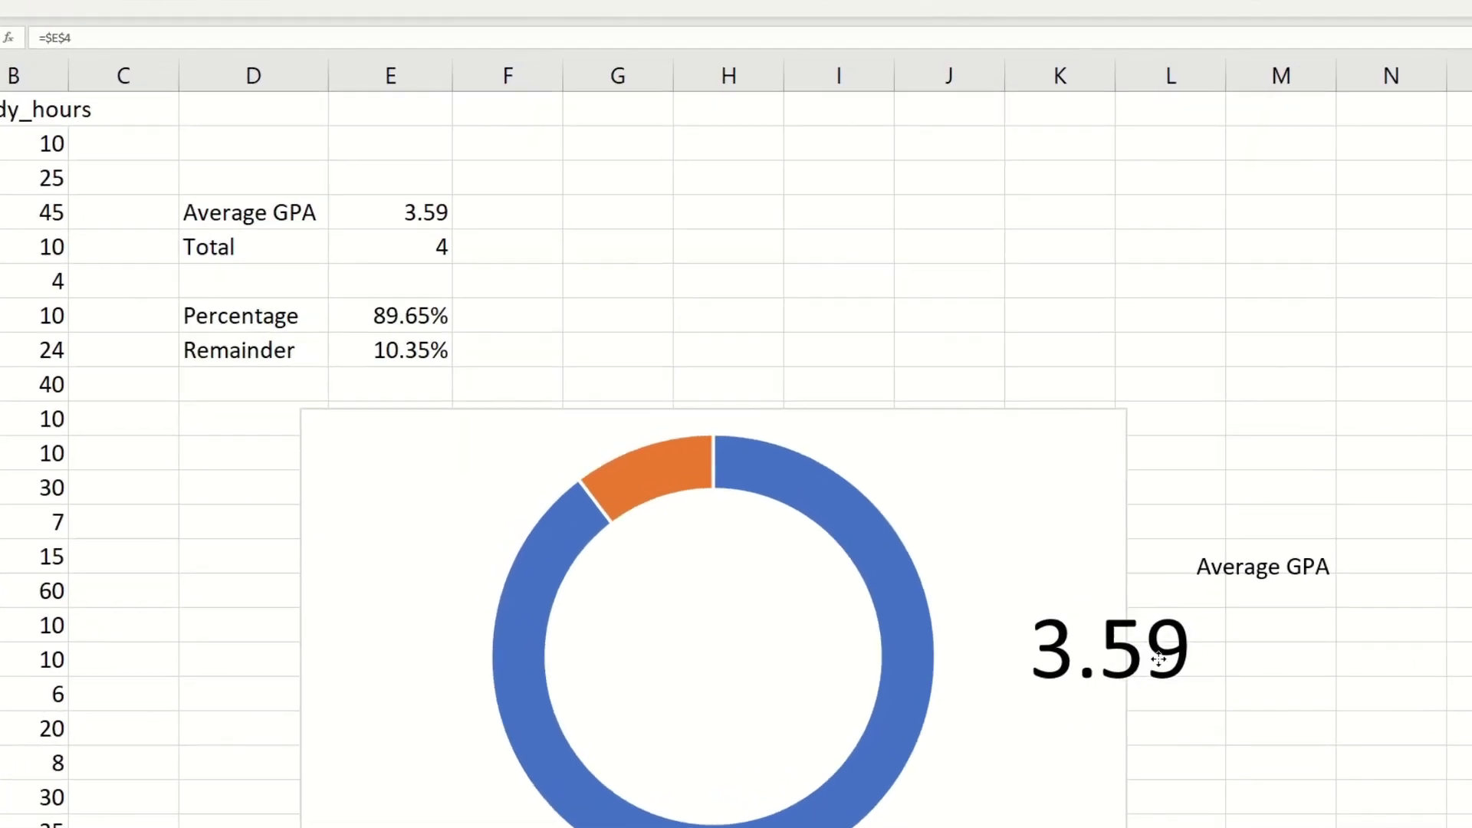
# Move the 3.59 label and Average GPA caption together into the doughnut's centre
pyautogui.click(1150, 698)
pyautogui.click(1236, 592)
pyautogui.click(1252, 640)
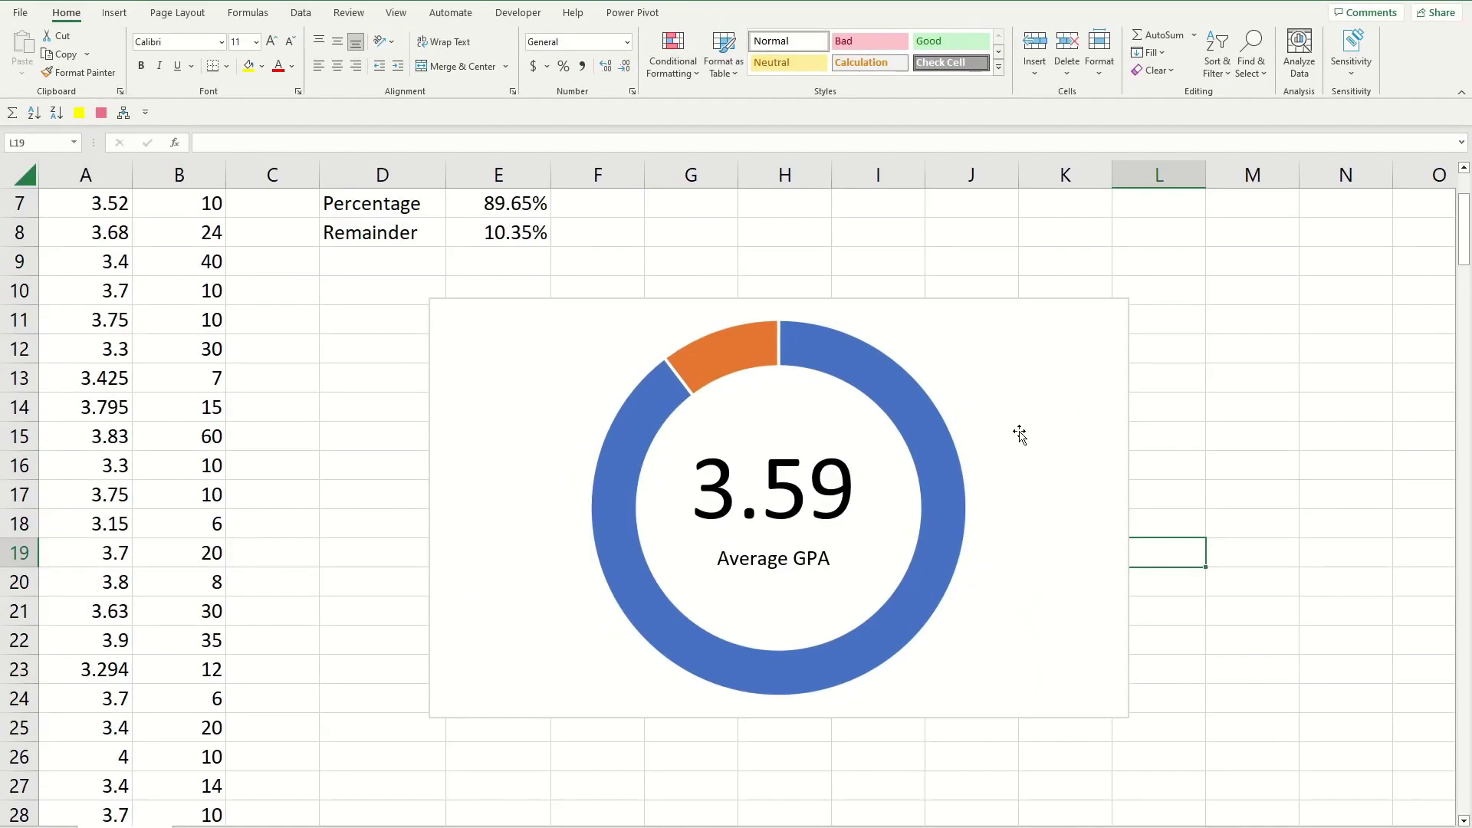
# Fill the doughnut series with dark blue, then select the orange remainder slice to recolour
pyautogui.click(897, 397)
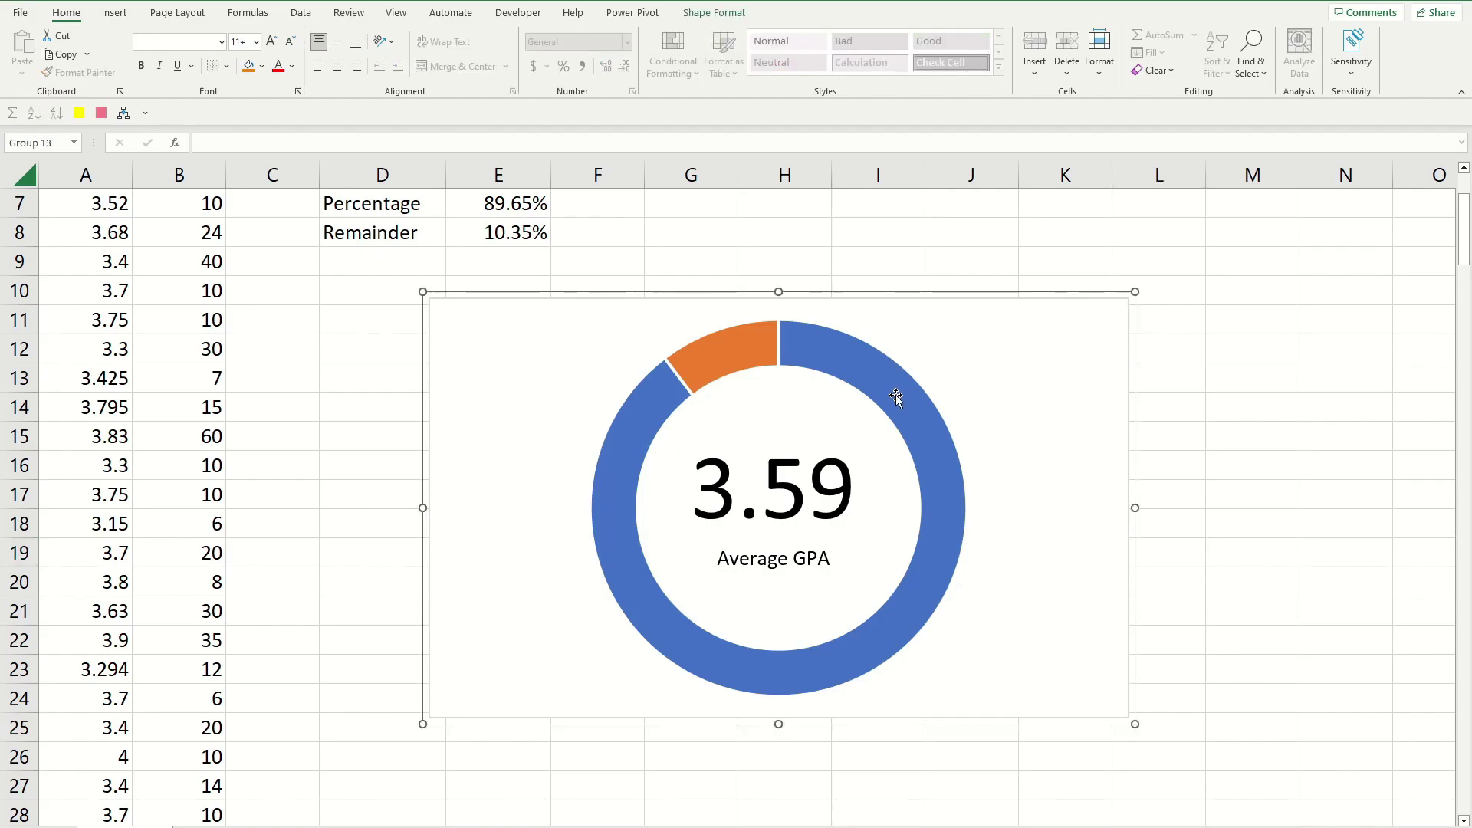
pyautogui.click(896, 396)
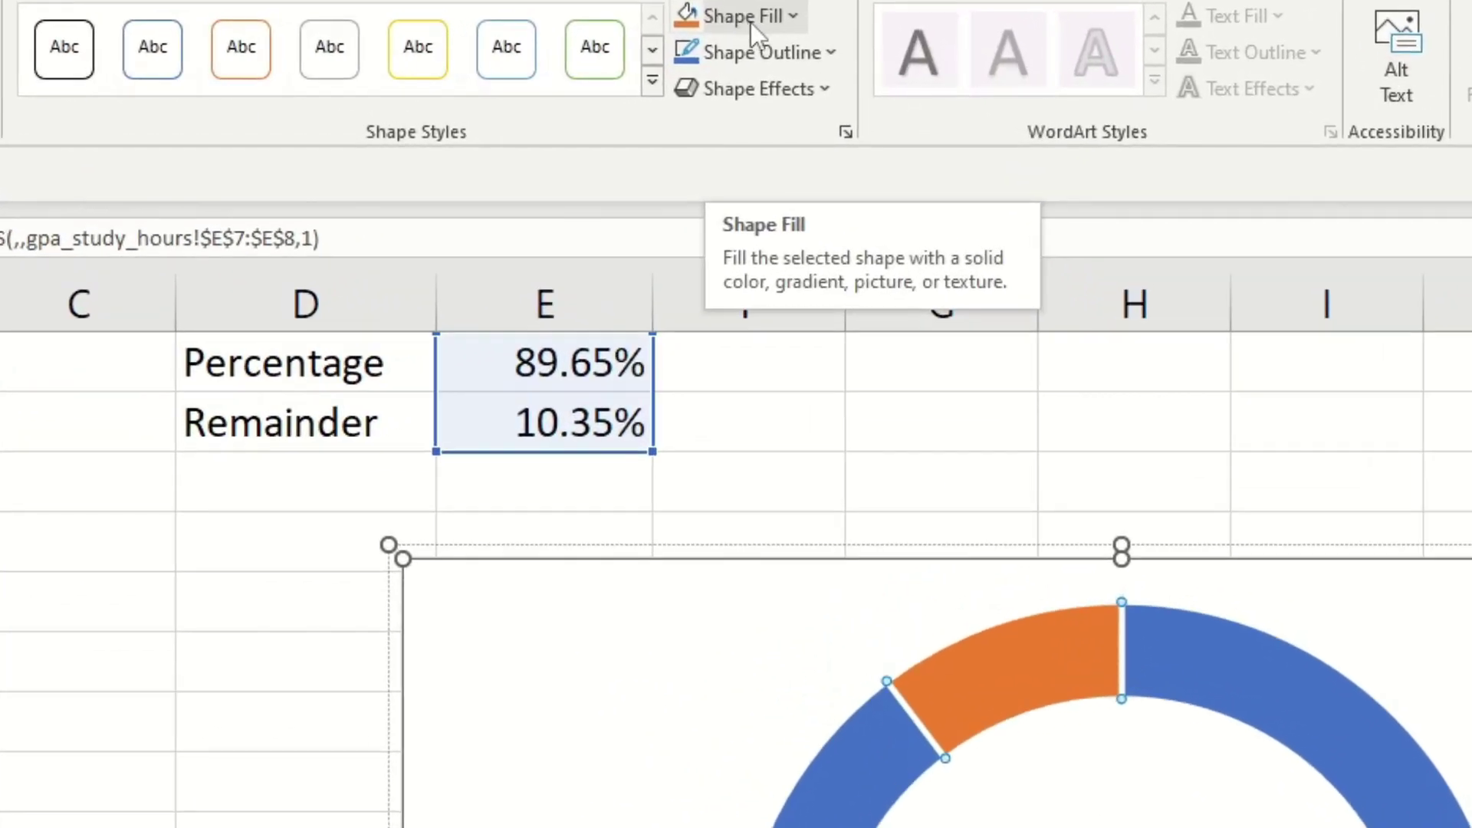
pyautogui.click(801, 39)
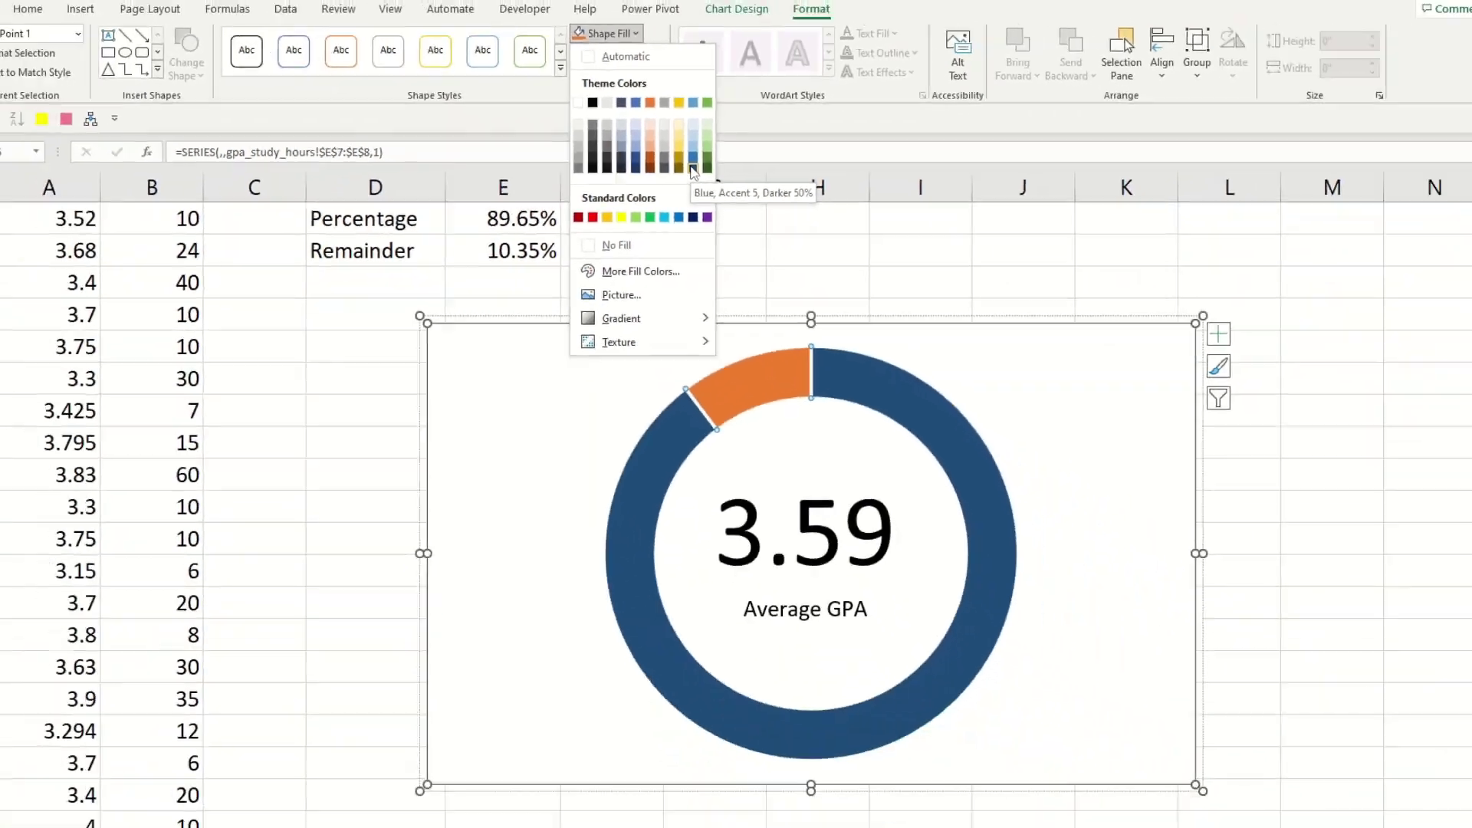
pyautogui.click(901, 269)
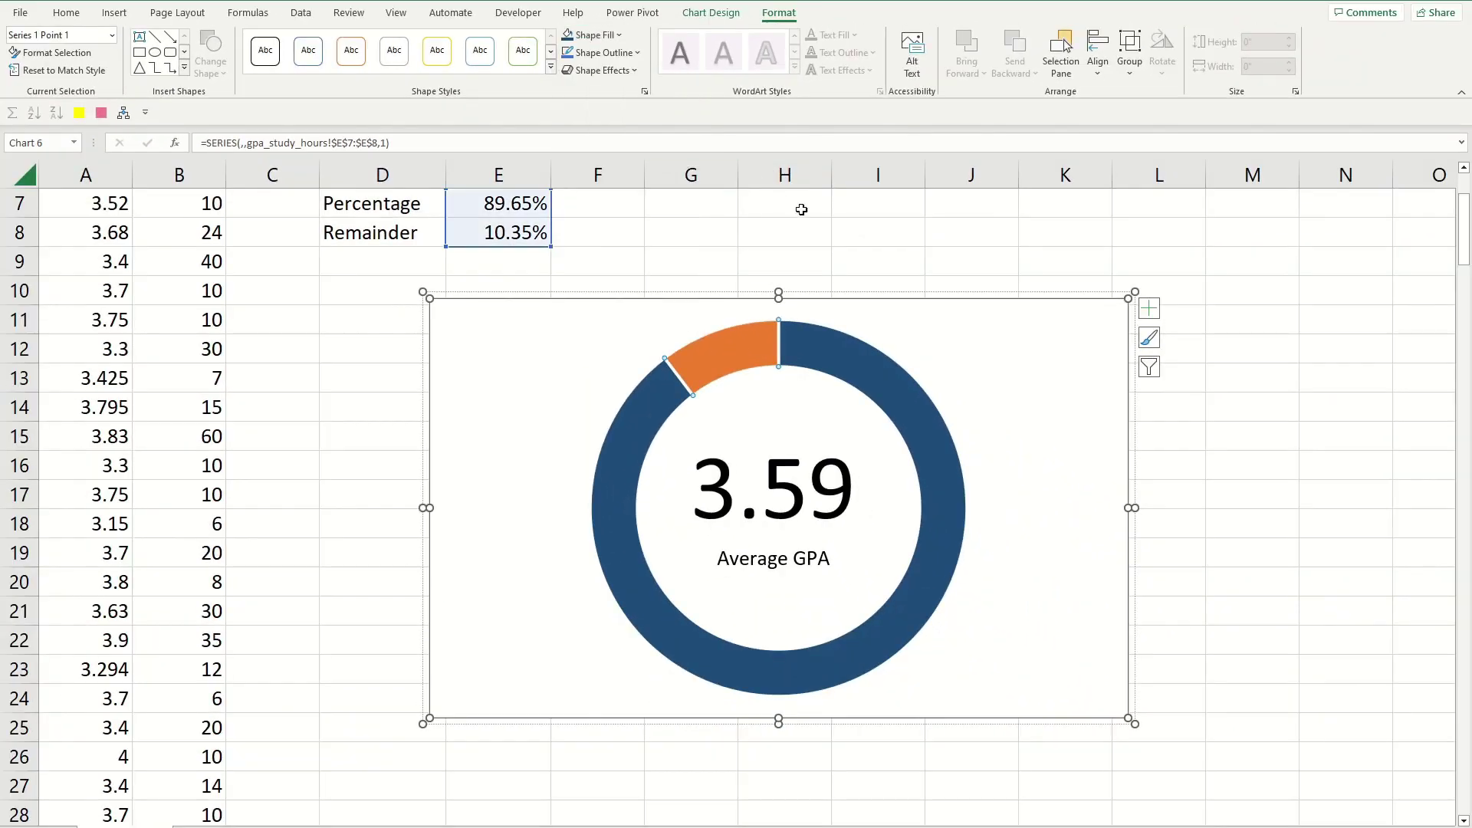
pyautogui.doubleClick(731, 362)
pyautogui.click(607, 34)
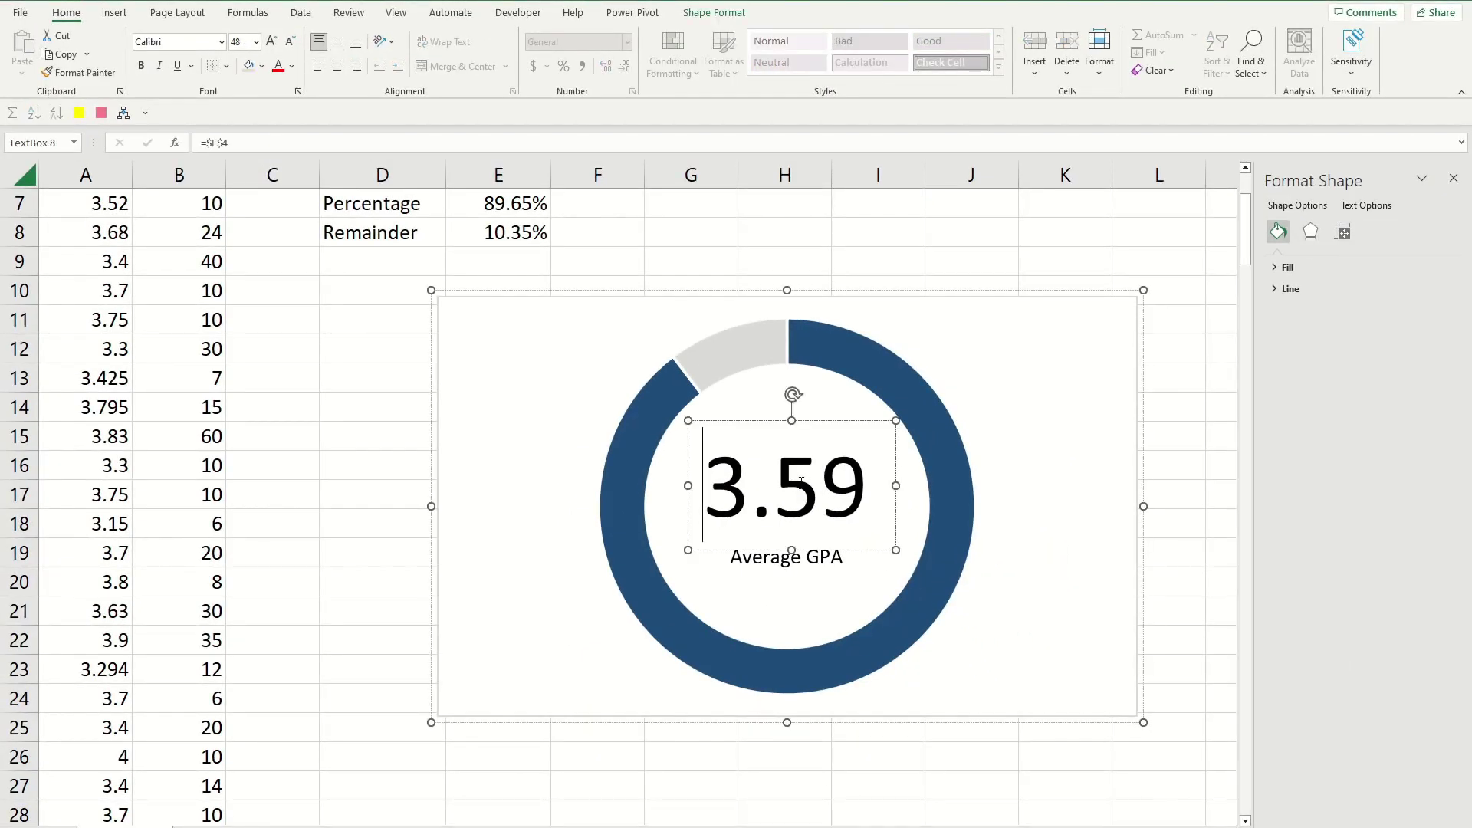
# Set 3.59 to Arial Rounded MT Bold and widen its box to one centred line
pyautogui.doubleClick(801, 488)
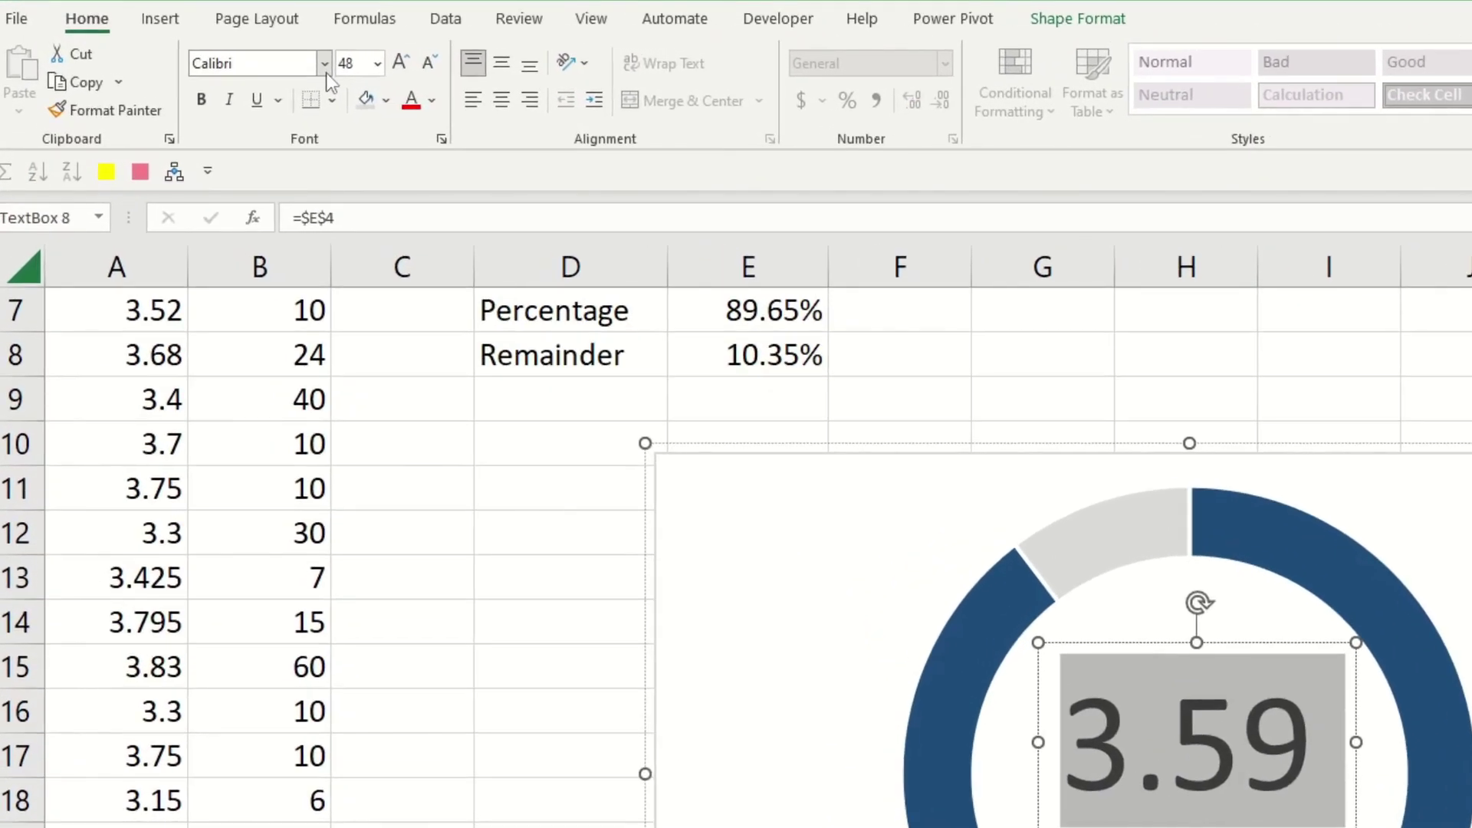
pyautogui.click(222, 42)
pyautogui.scroll(10, 356, 289)
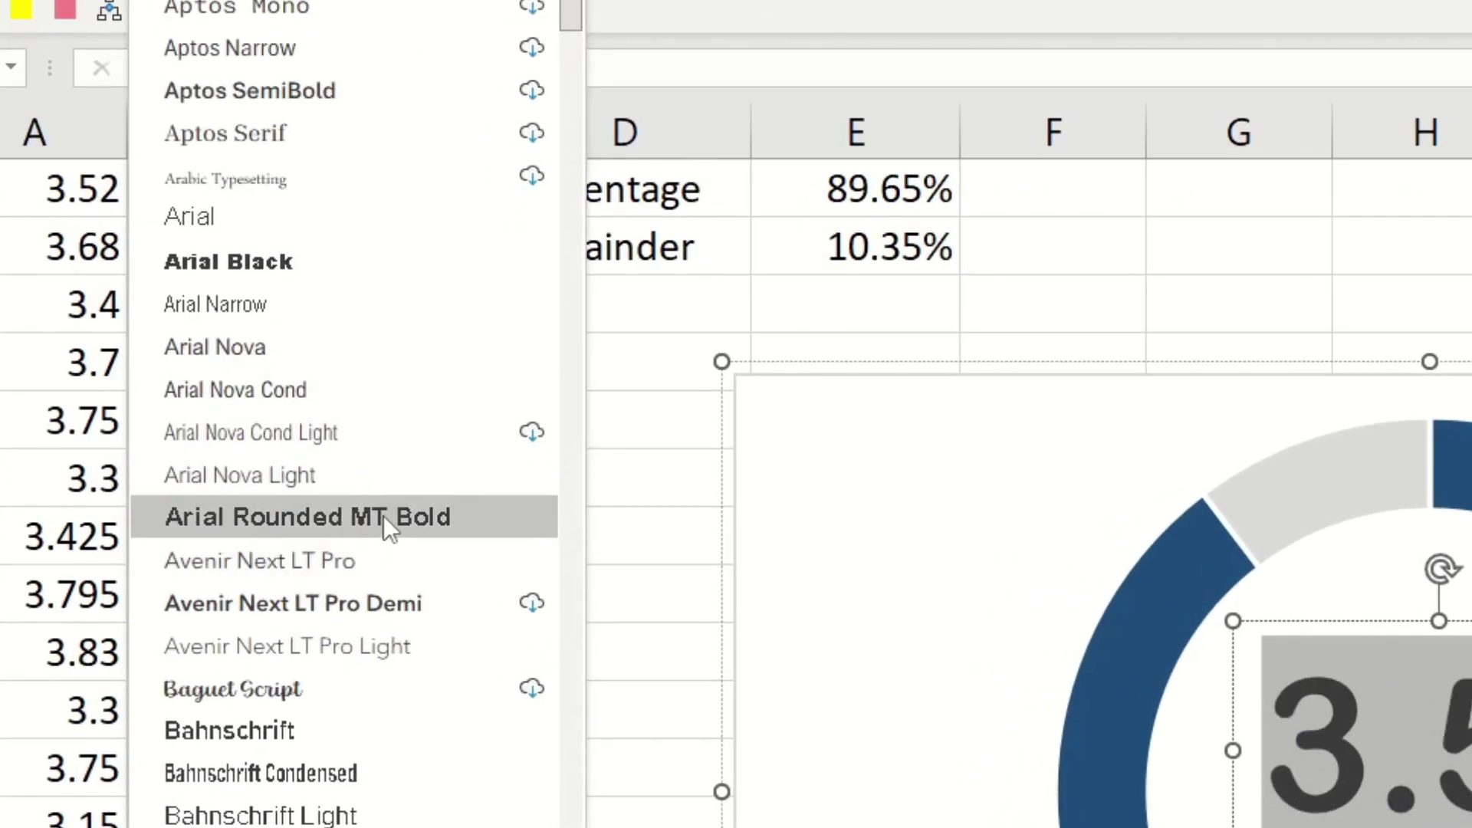
pyautogui.click(384, 516)
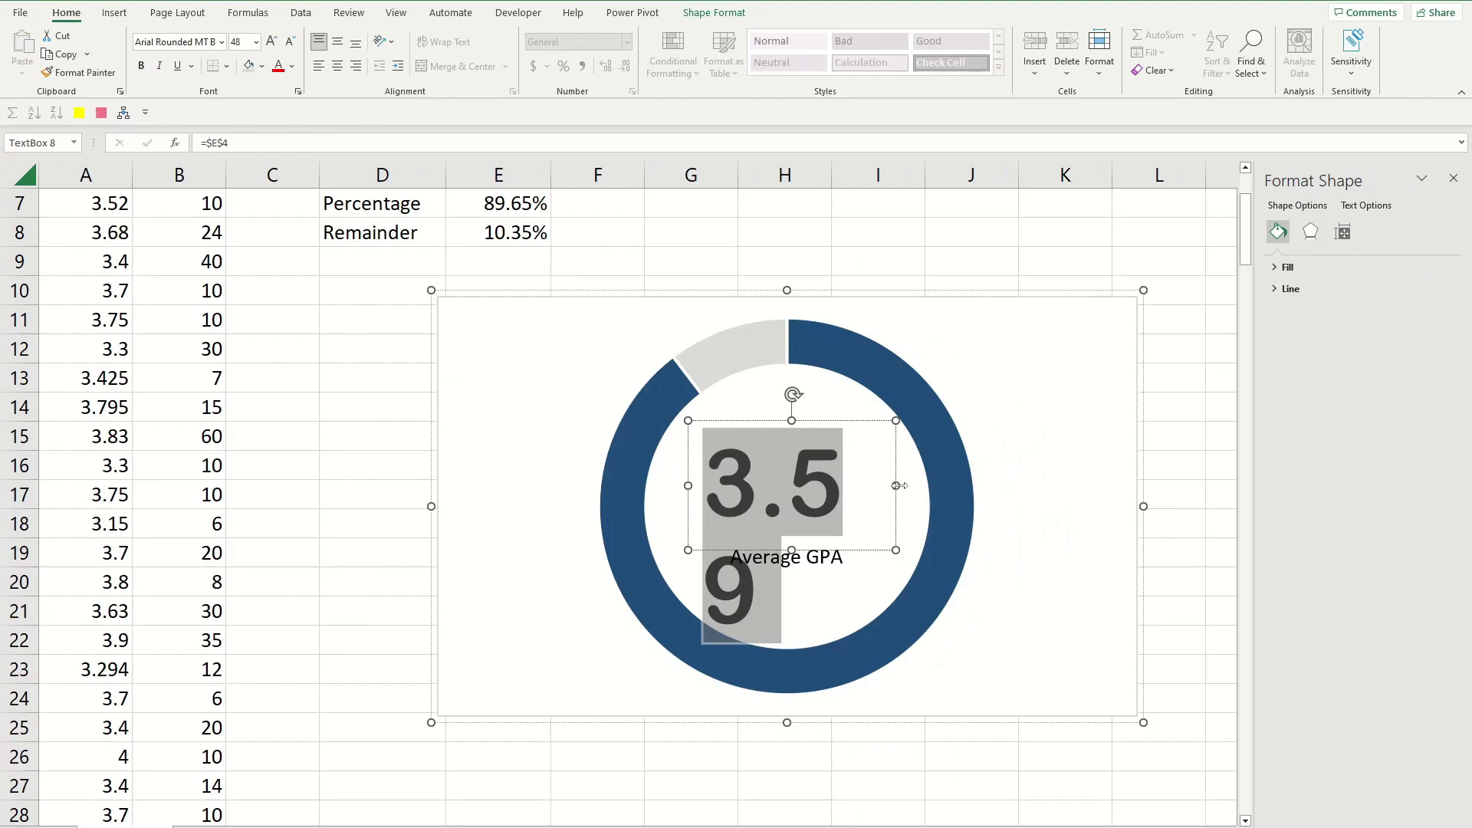
pyautogui.moveTo(865, 483); pyautogui.dragTo(924, 486)
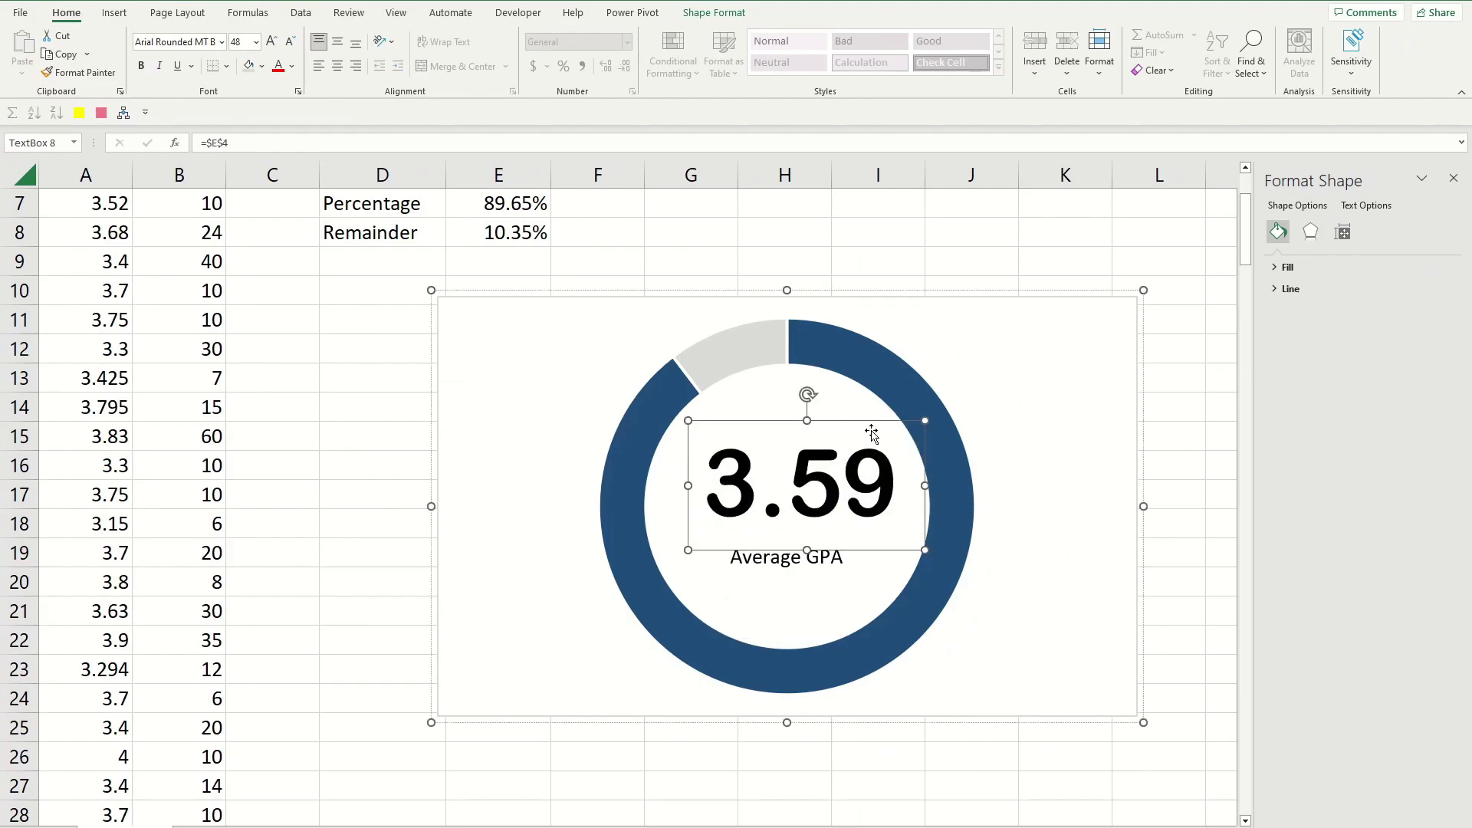
pyautogui.moveTo(873, 427); pyautogui.dragTo(859, 417)
# Change the Average GPA caption's font to Arial Nova
pyautogui.click(837, 554)
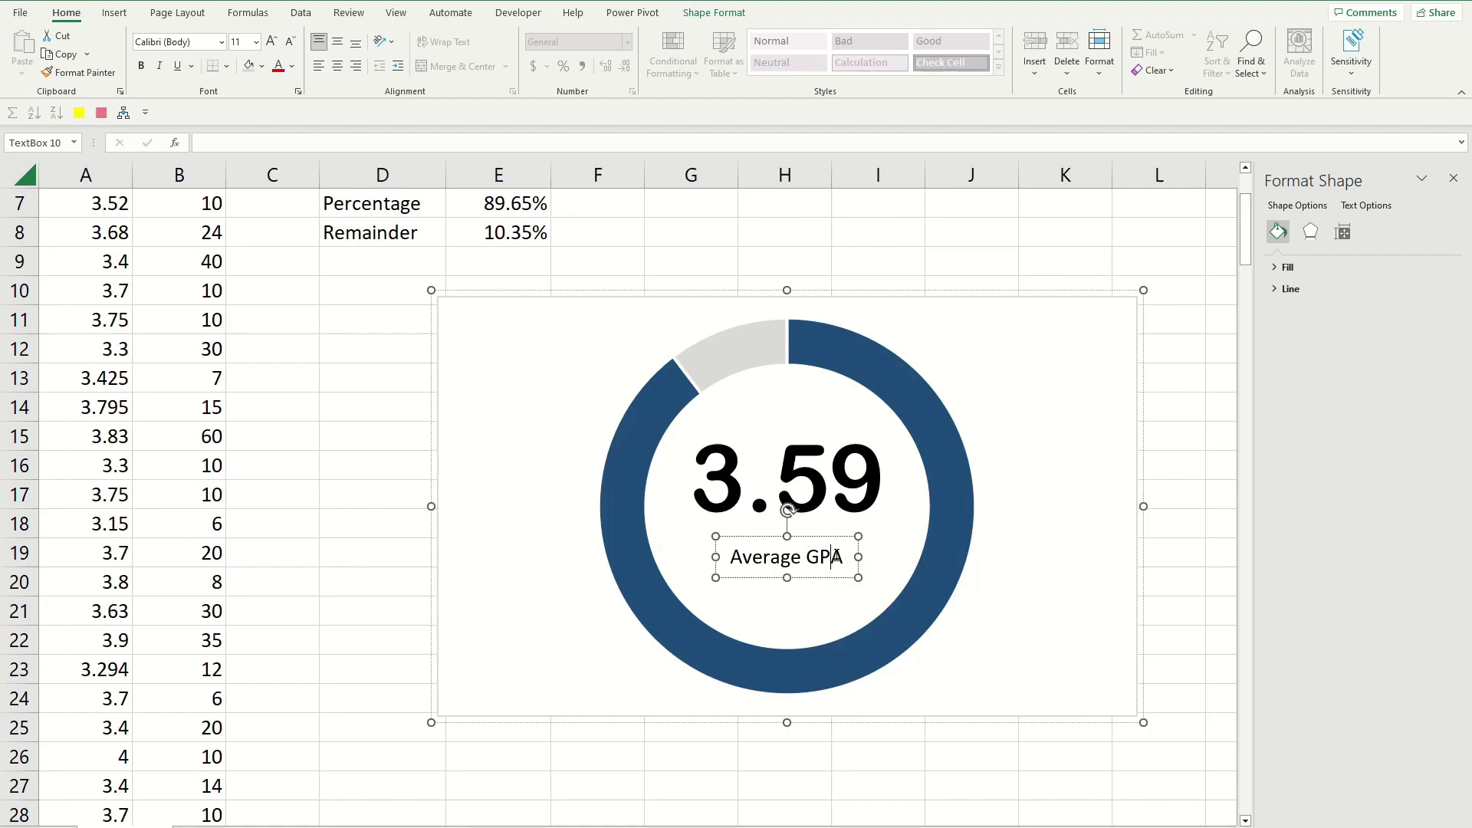
pyautogui.tripleClick(838, 553)
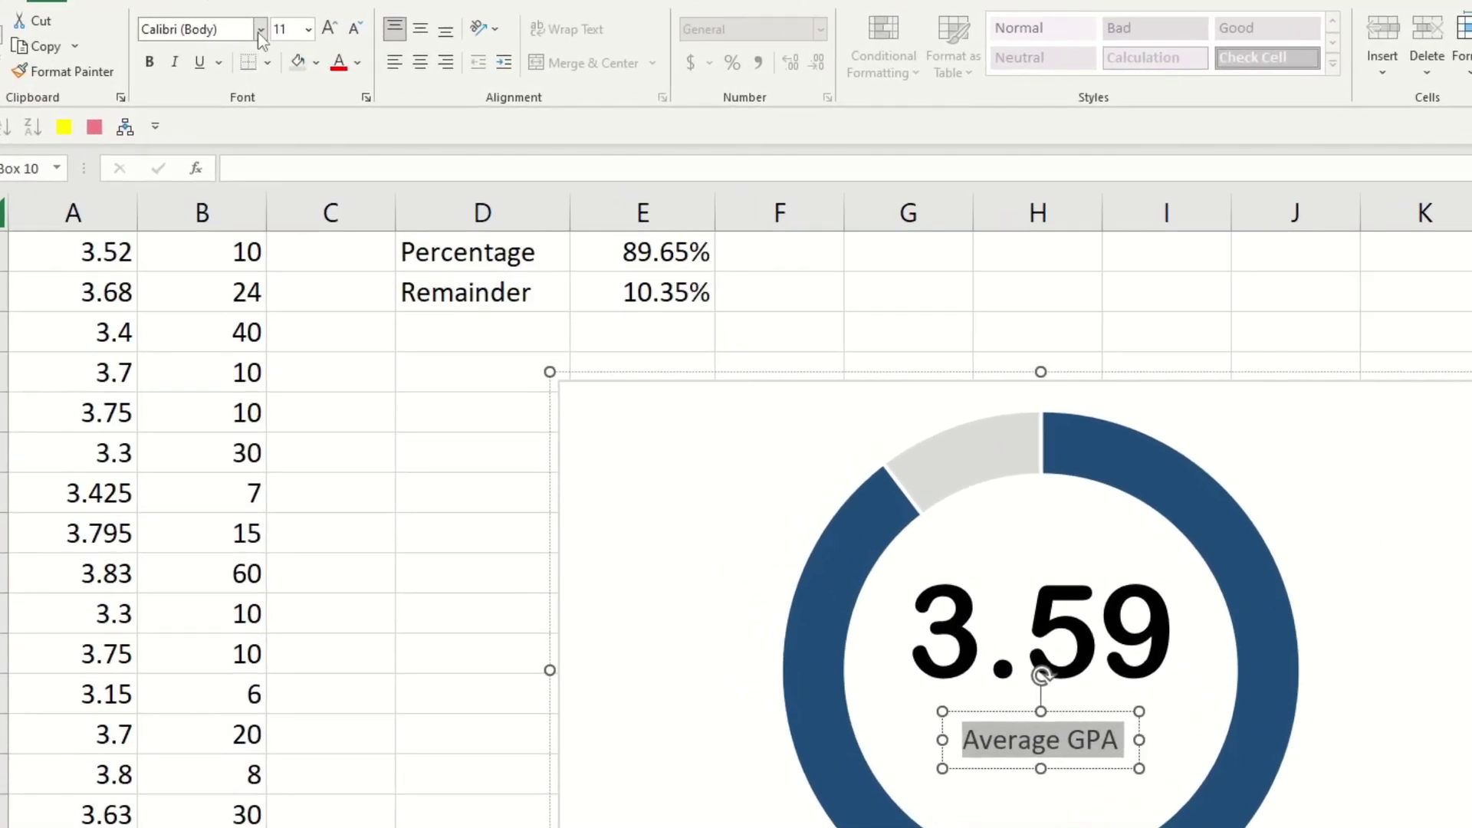
pyautogui.click(222, 41)
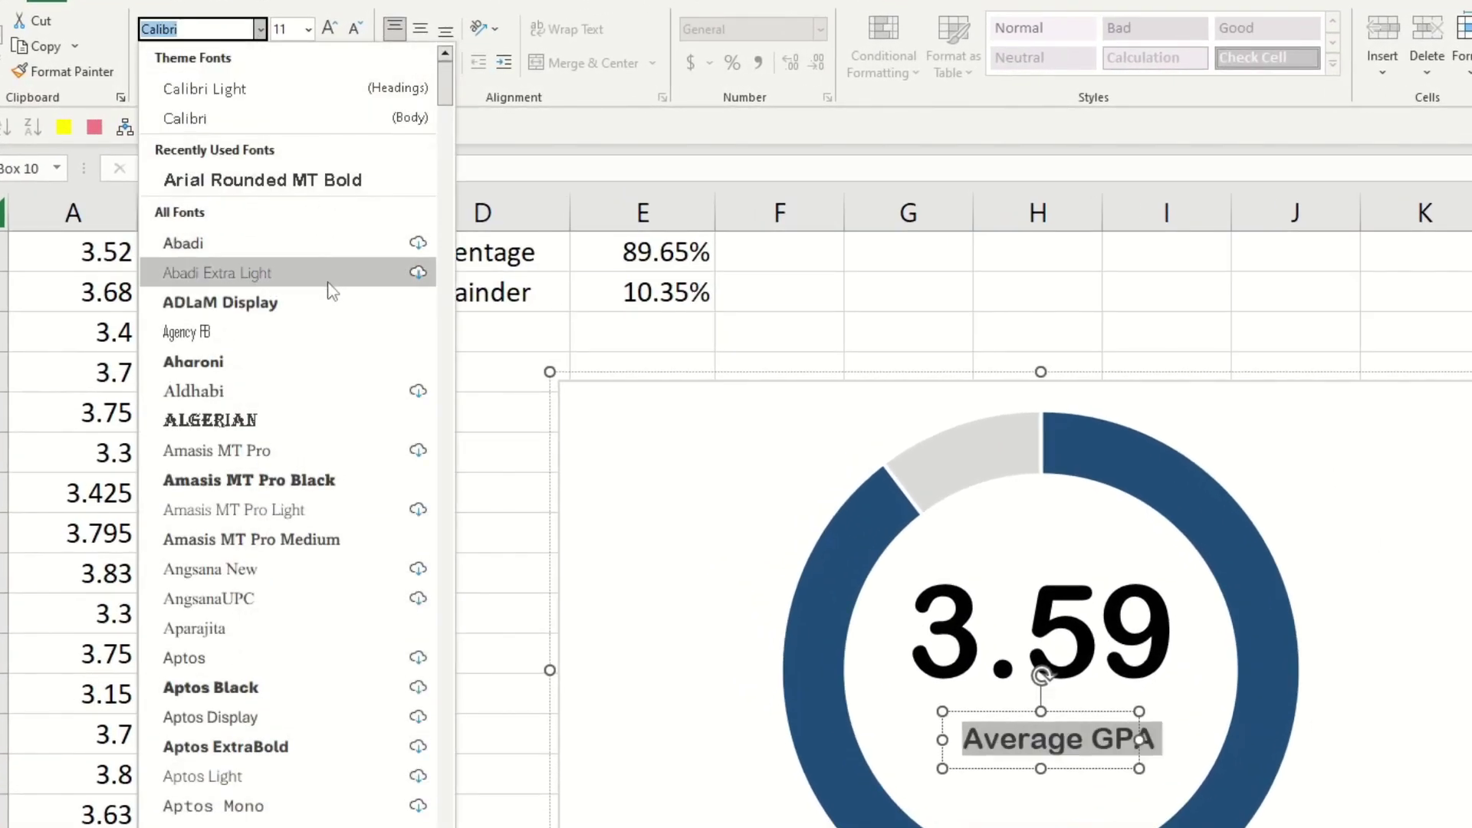
pyautogui.scroll(-4, 330, 330)
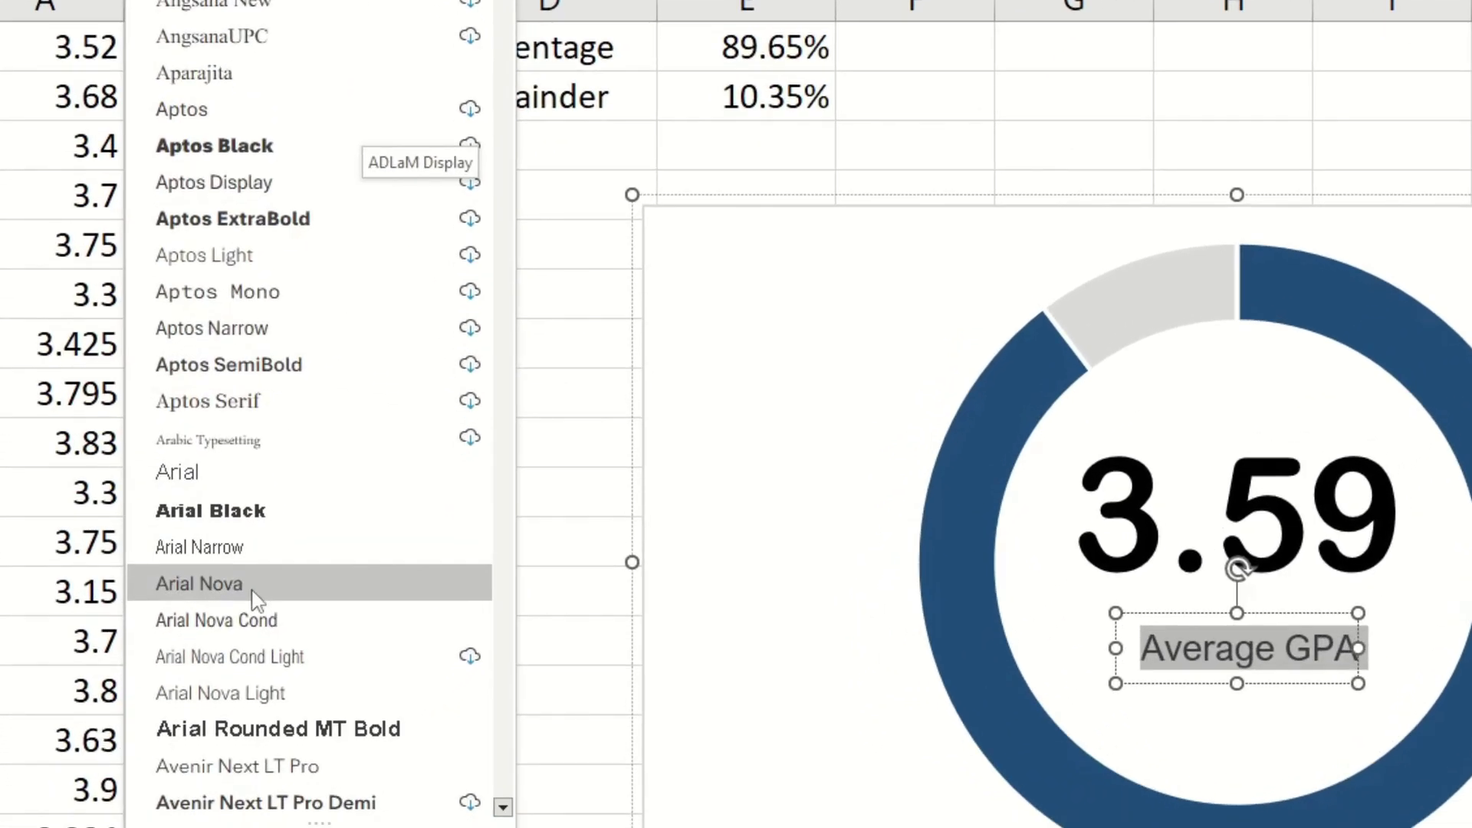
pyautogui.click(249, 687)
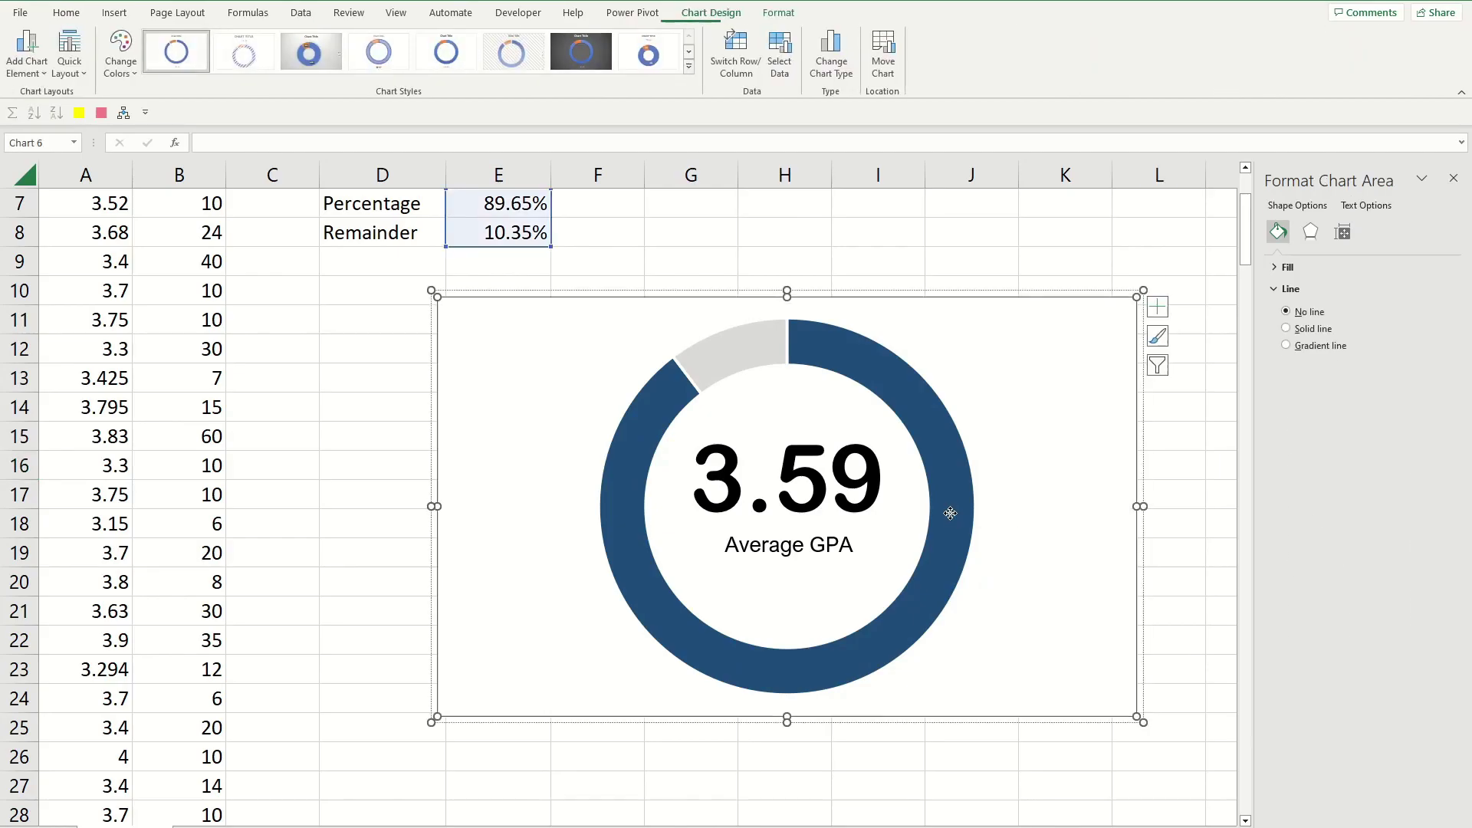
# Give the grey slice a solid border in a colour from the palette
pyautogui.click(950, 513)
pyautogui.click(950, 514)
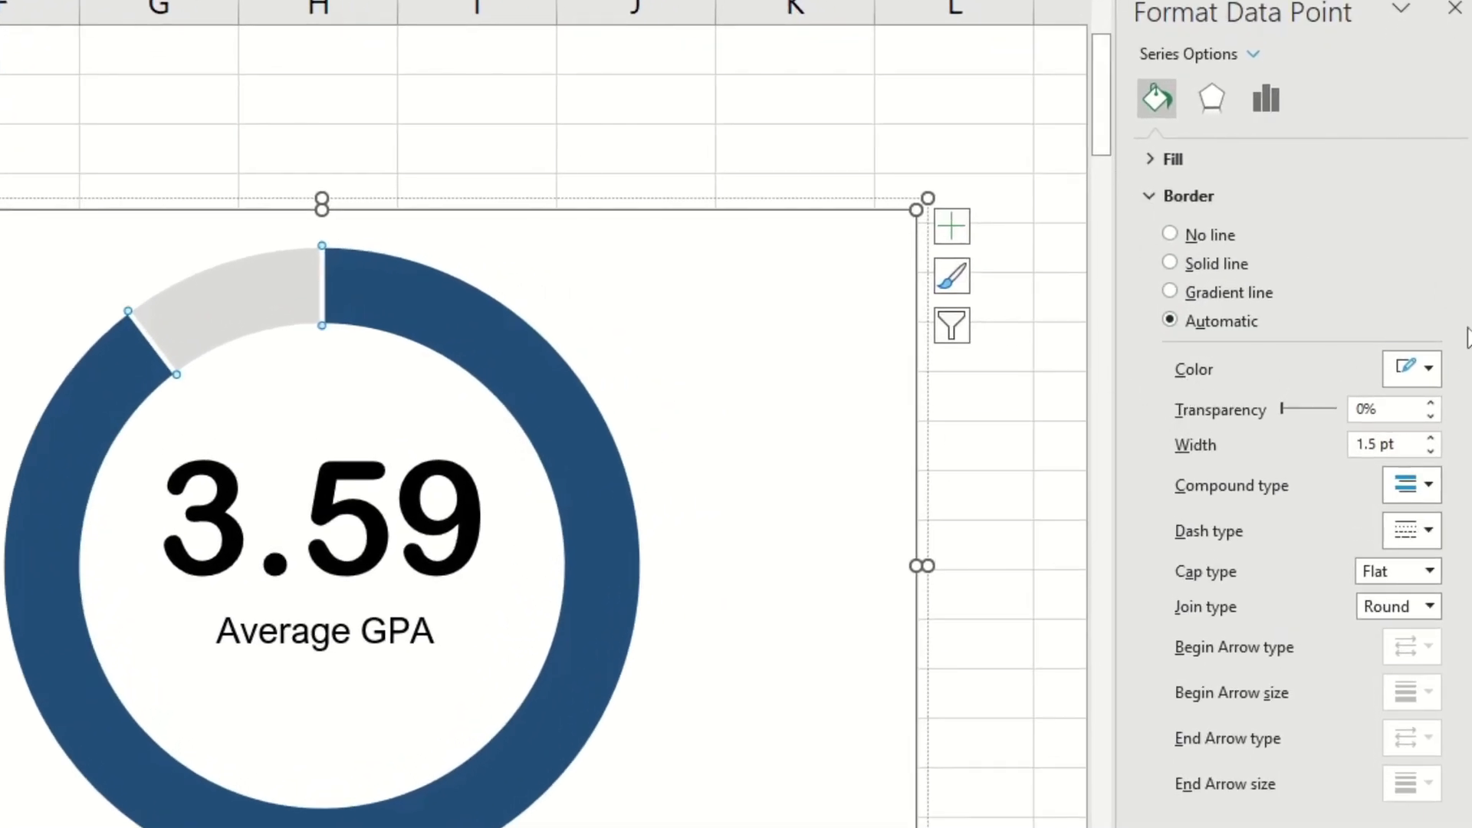
pyautogui.click(1428, 369)
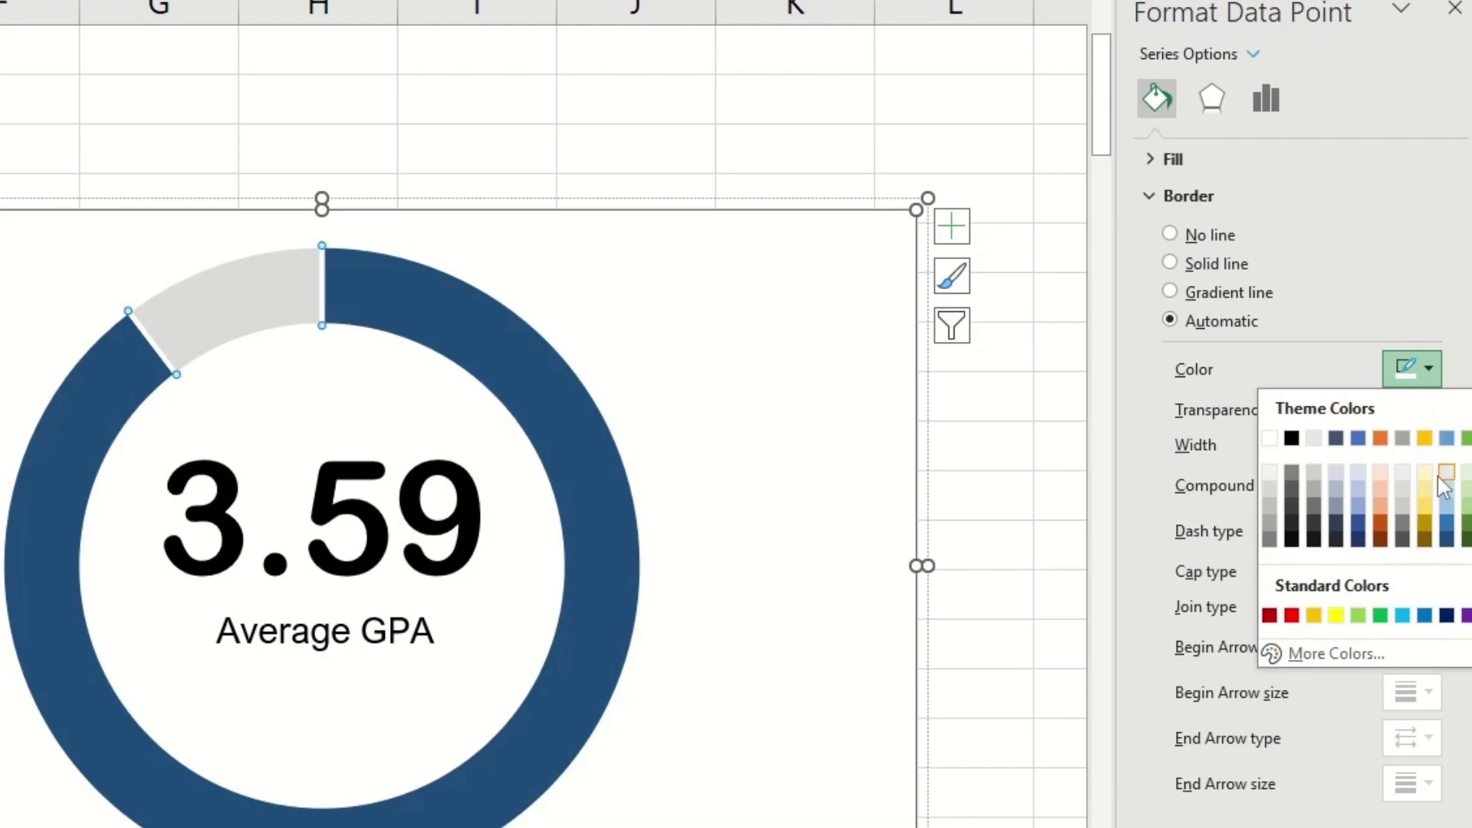
pyautogui.click(1447, 540)
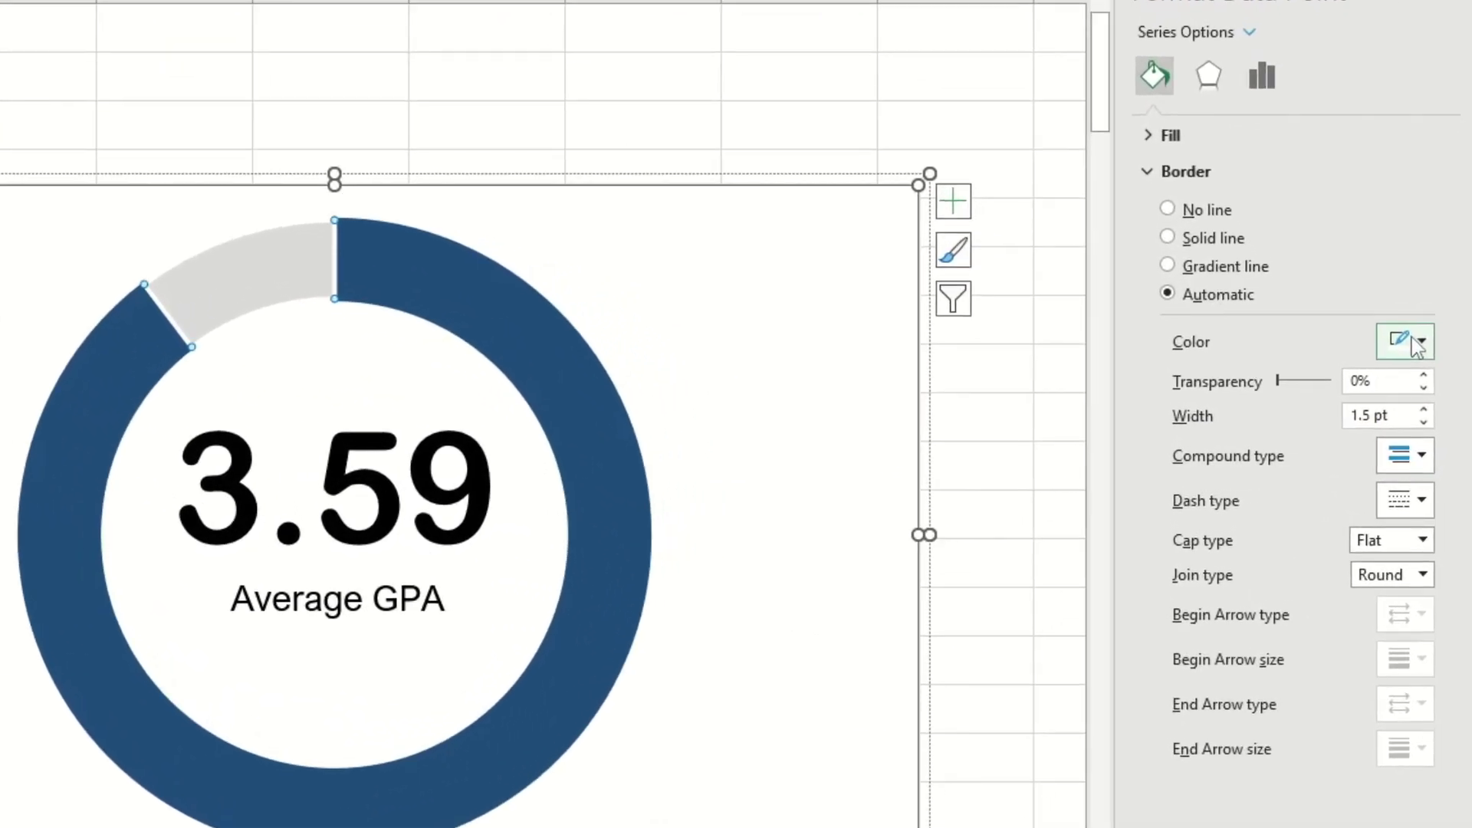
pyautogui.click(1436, 391)
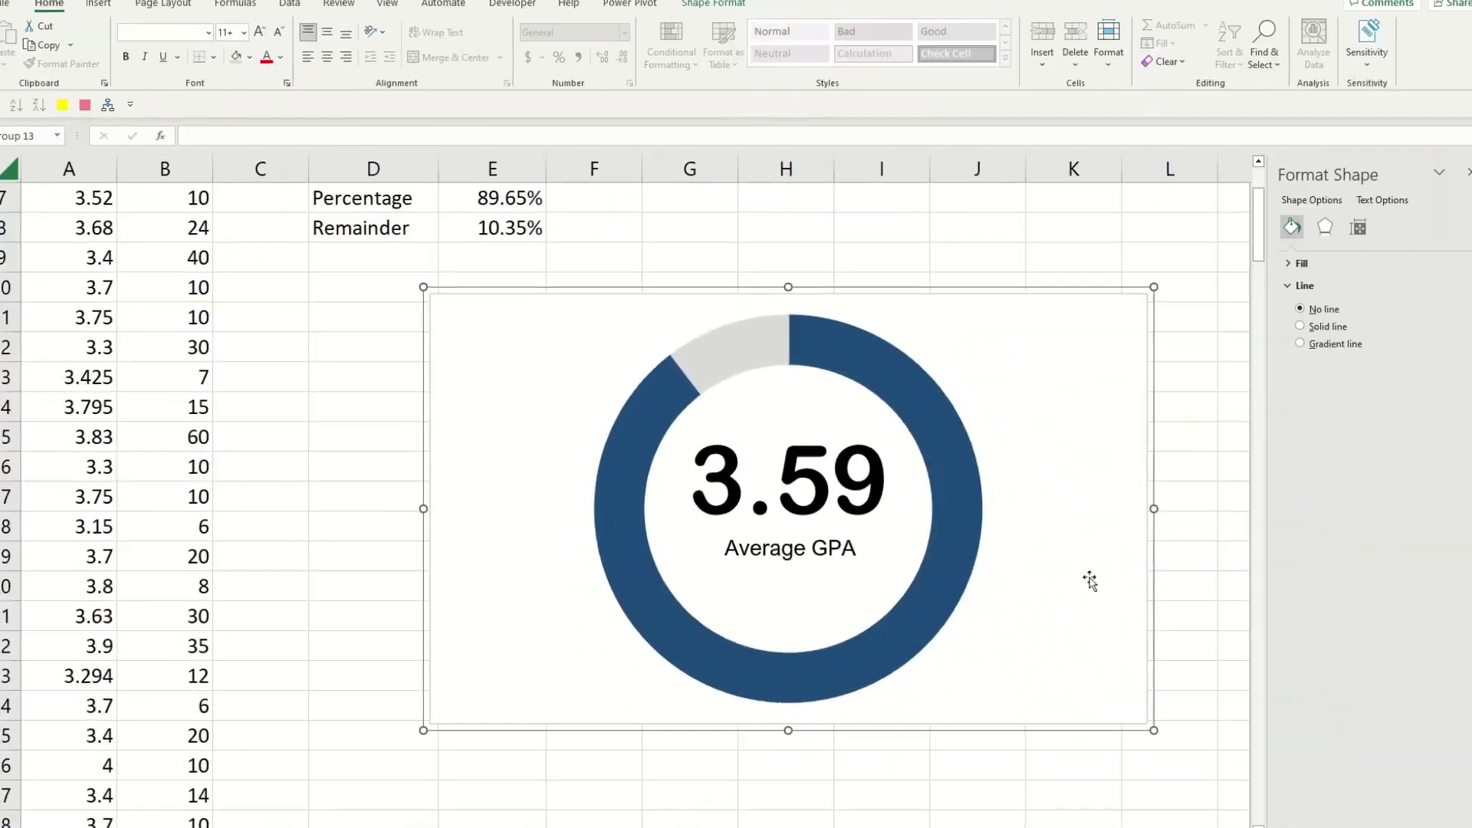
# Set the grey slice's border width to 12 pt, then reduce it to 9 pt
pyautogui.click(729, 345)
pyautogui.click(1279, 231)
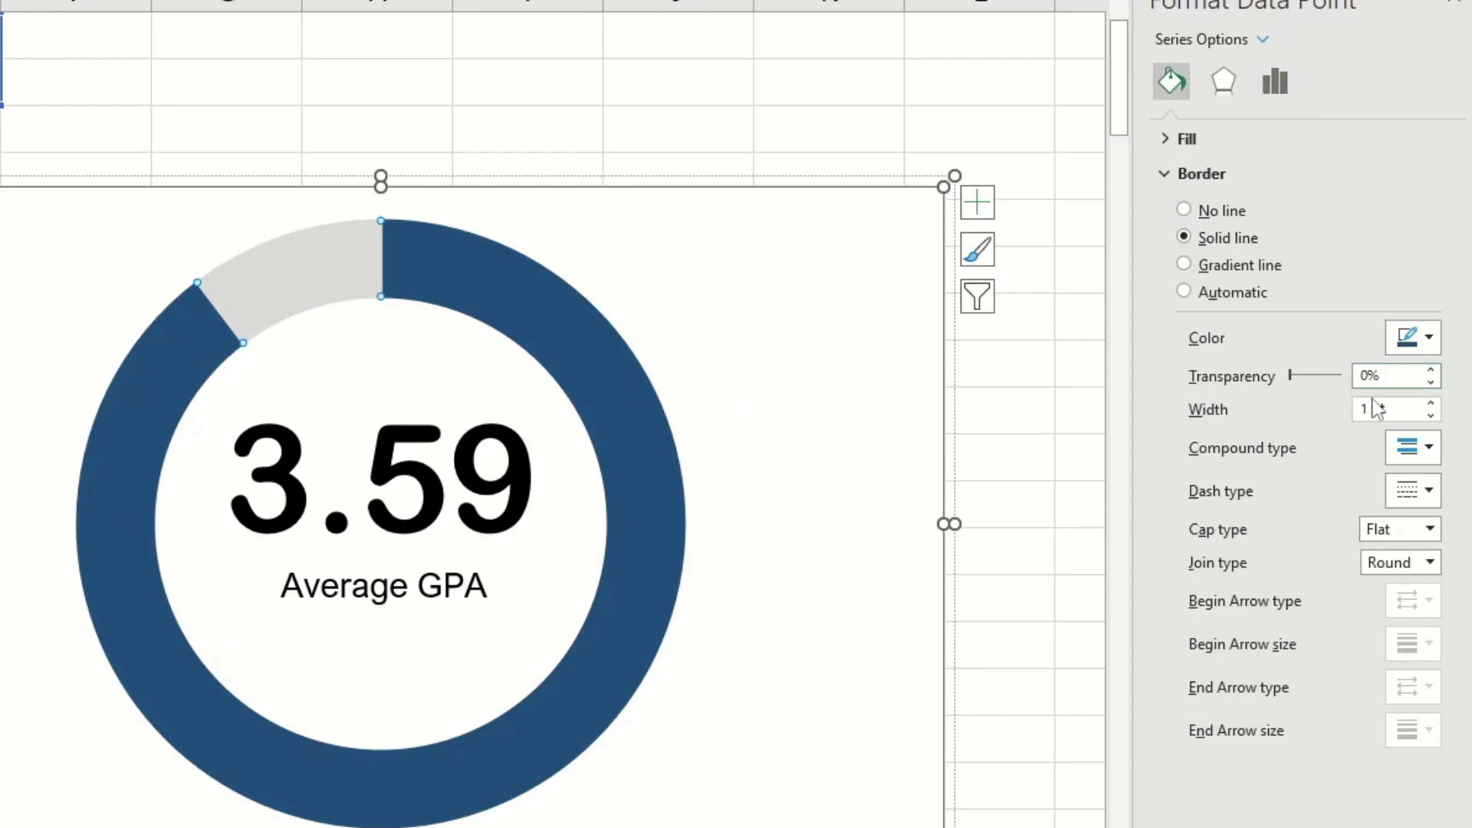
pyautogui.click(1374, 406)
pyautogui.write('2')
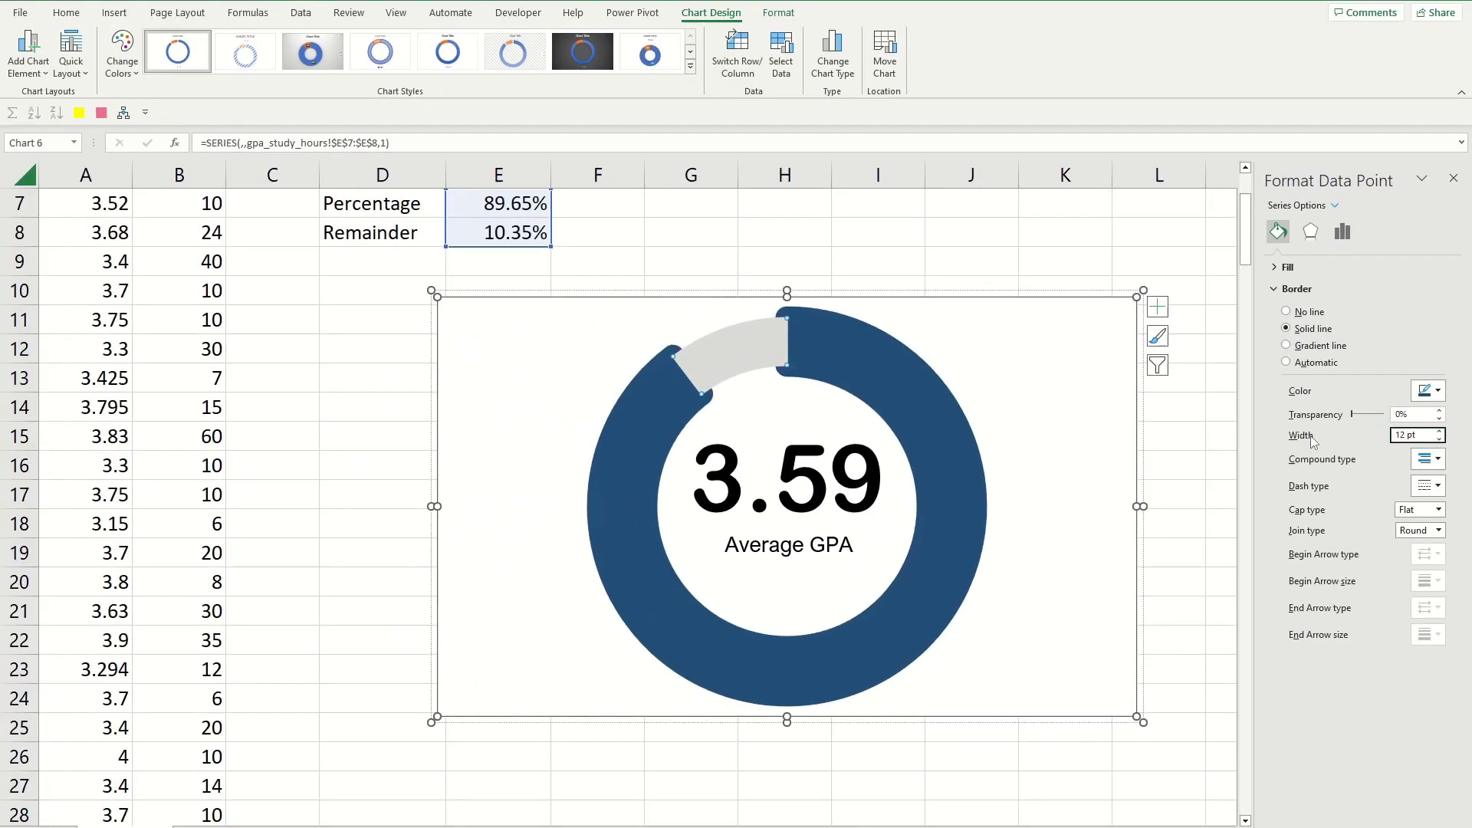
pyautogui.press('Return')
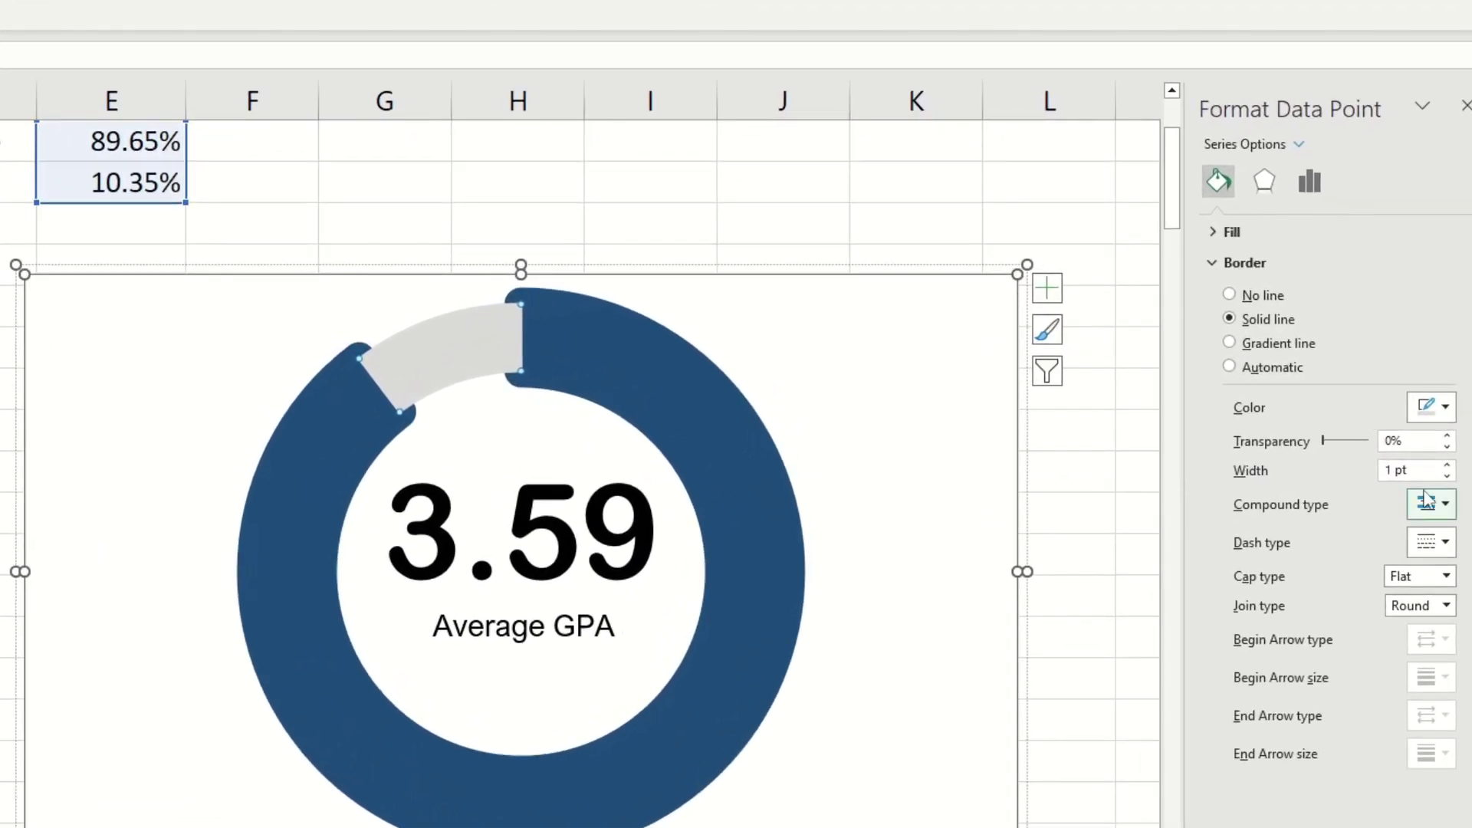
pyautogui.click(1404, 434)
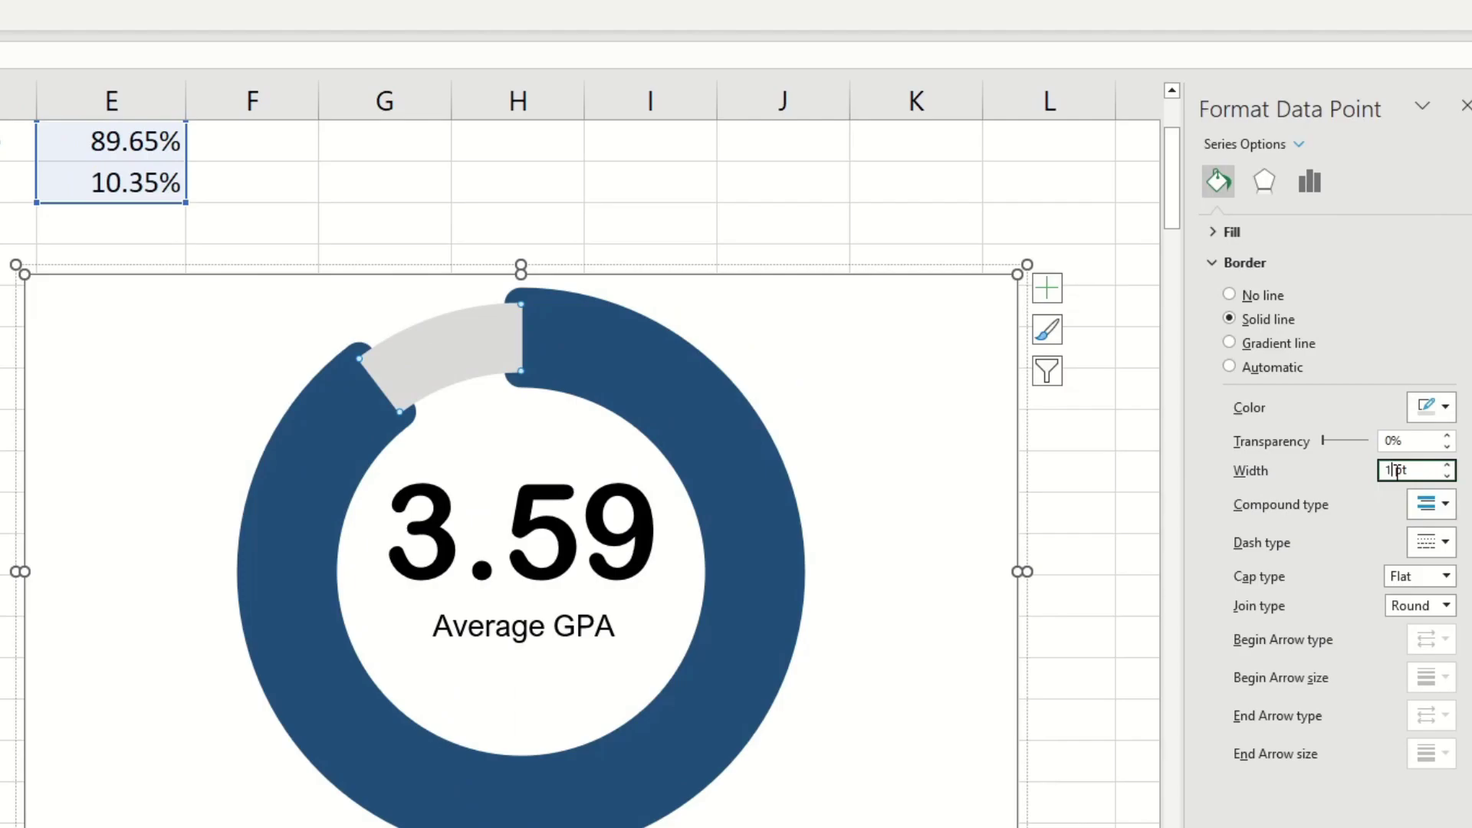
pyautogui.press('BackSpace')
pyautogui.press('BackSpace')
pyautogui.write('9')
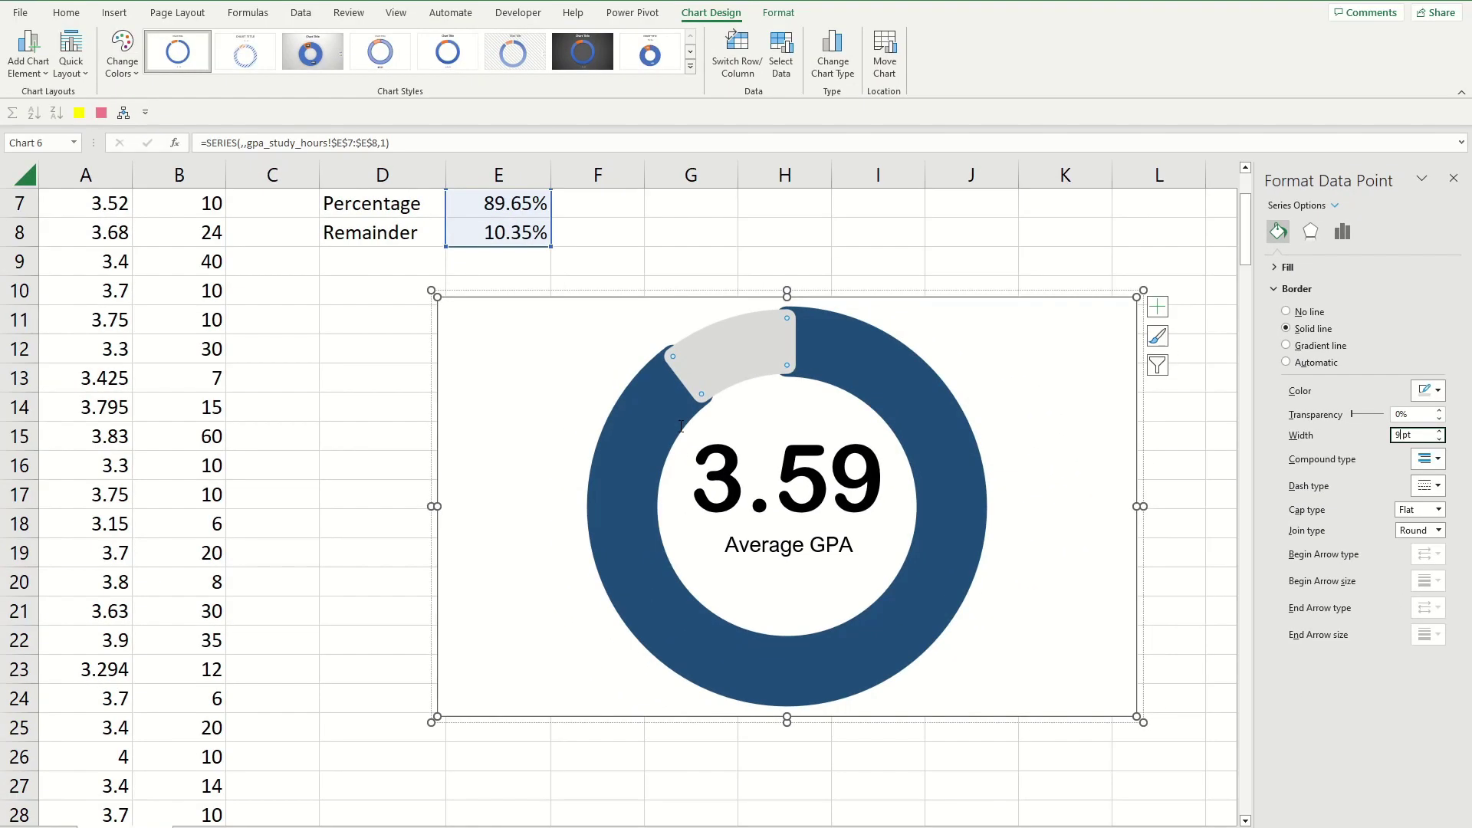
# Set the Doughnut Hole Size to 90% in the series options
pyautogui.click(1342, 232)
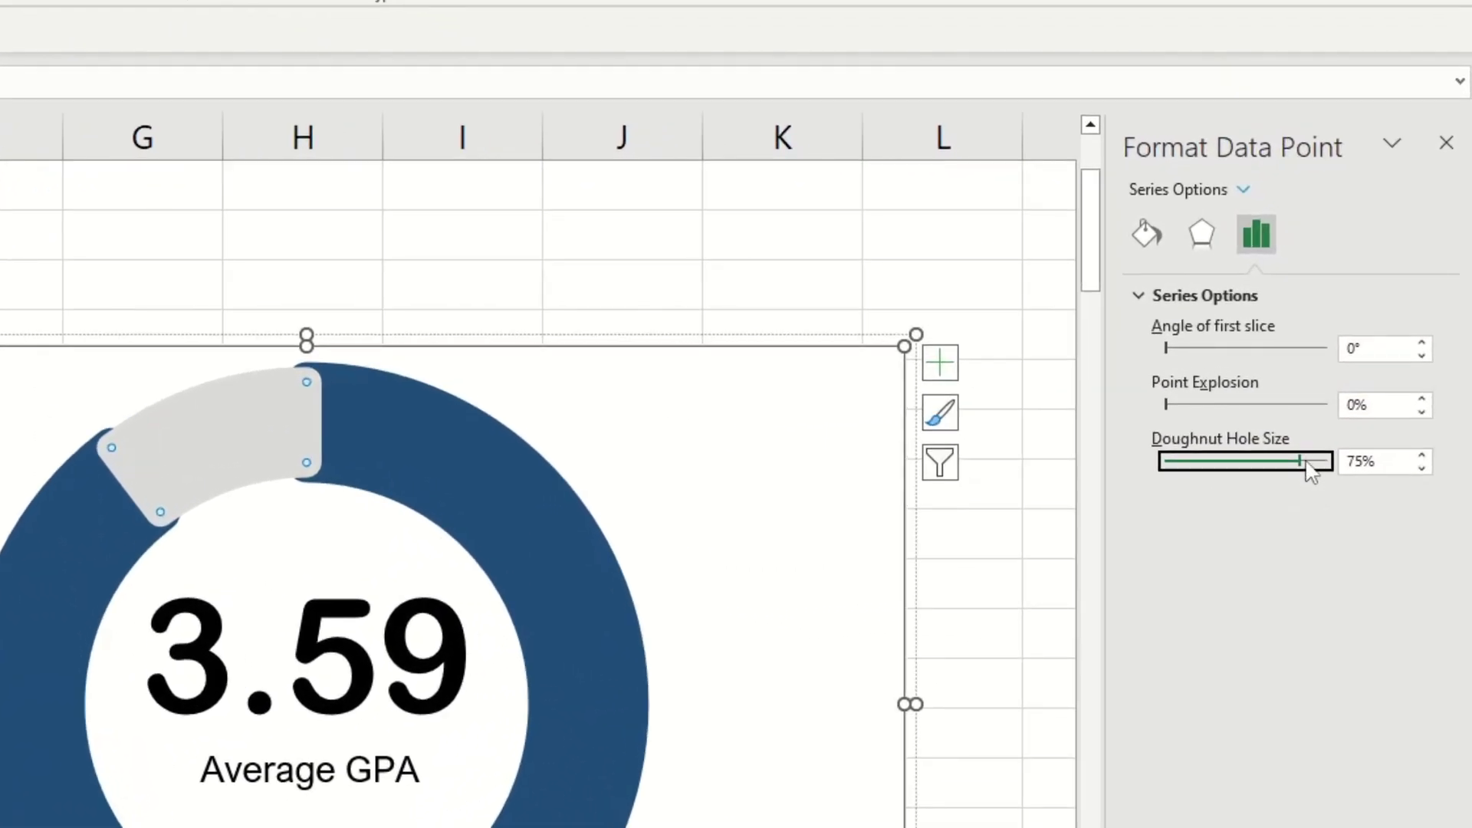
pyautogui.press('End')
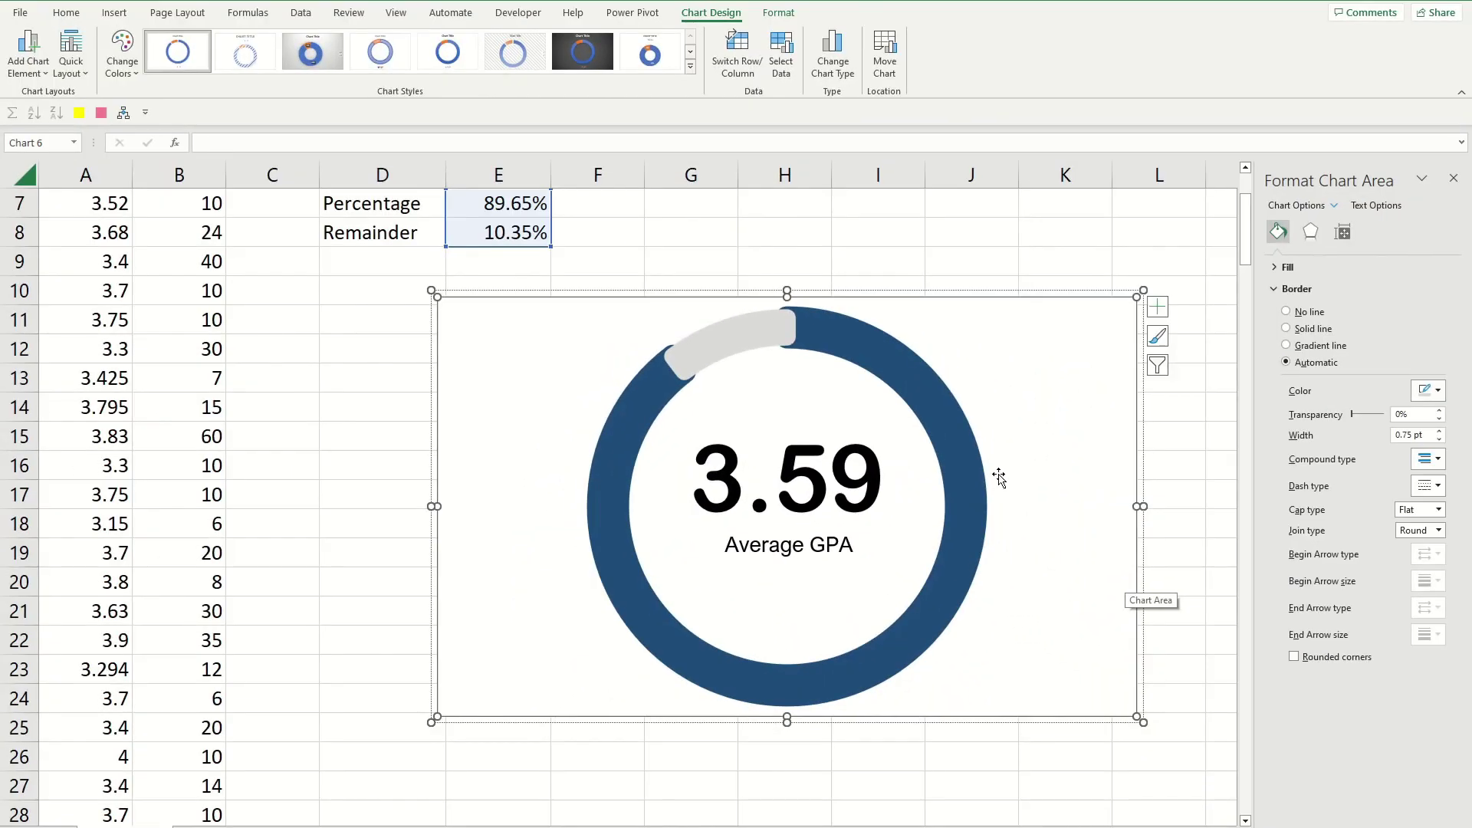
# Add a shadow to the blue slice and set its size to 100%
pyautogui.click(973, 499)
pyautogui.click(964, 488)
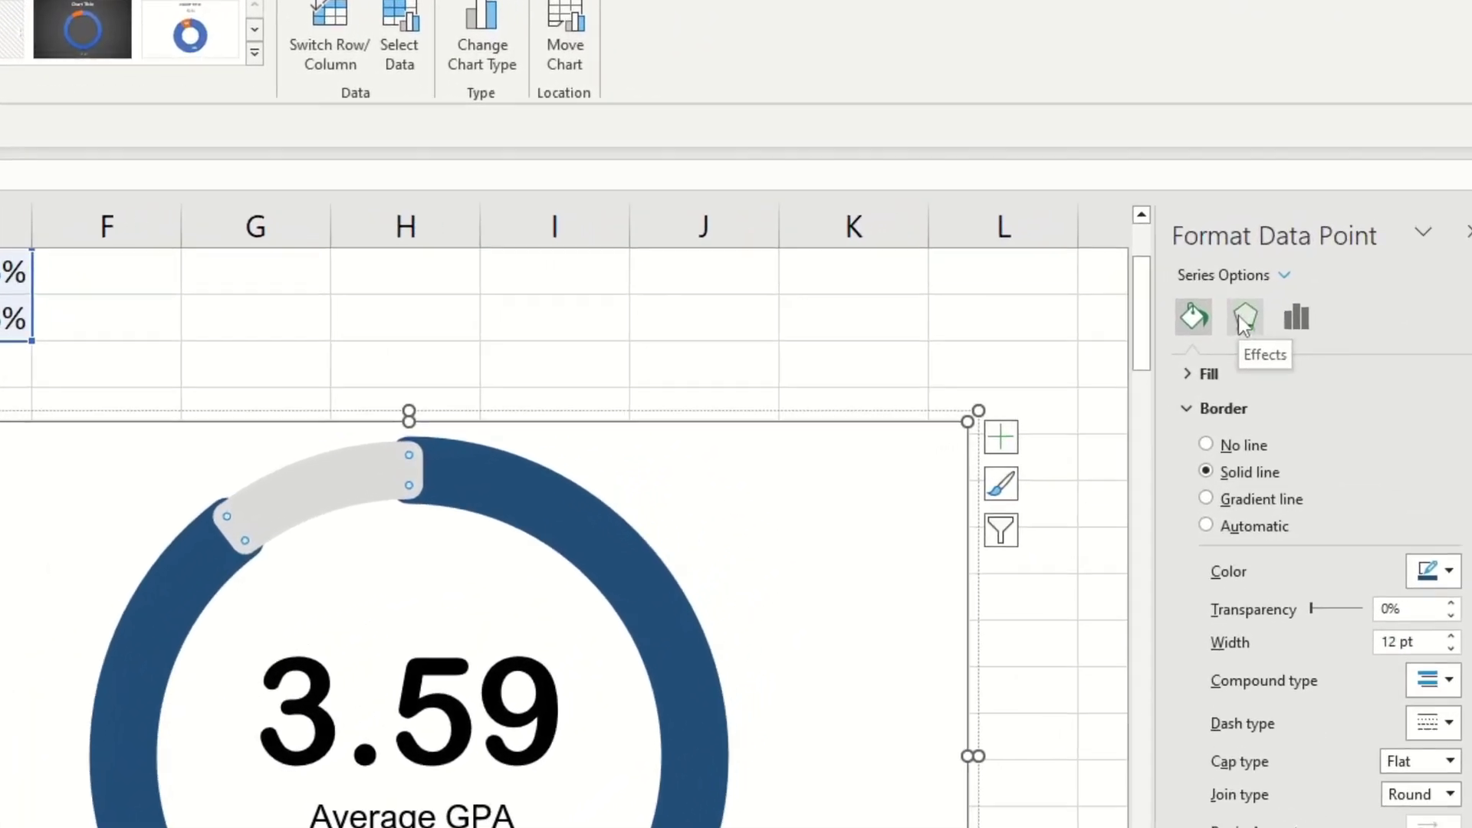
pyautogui.click(1310, 231)
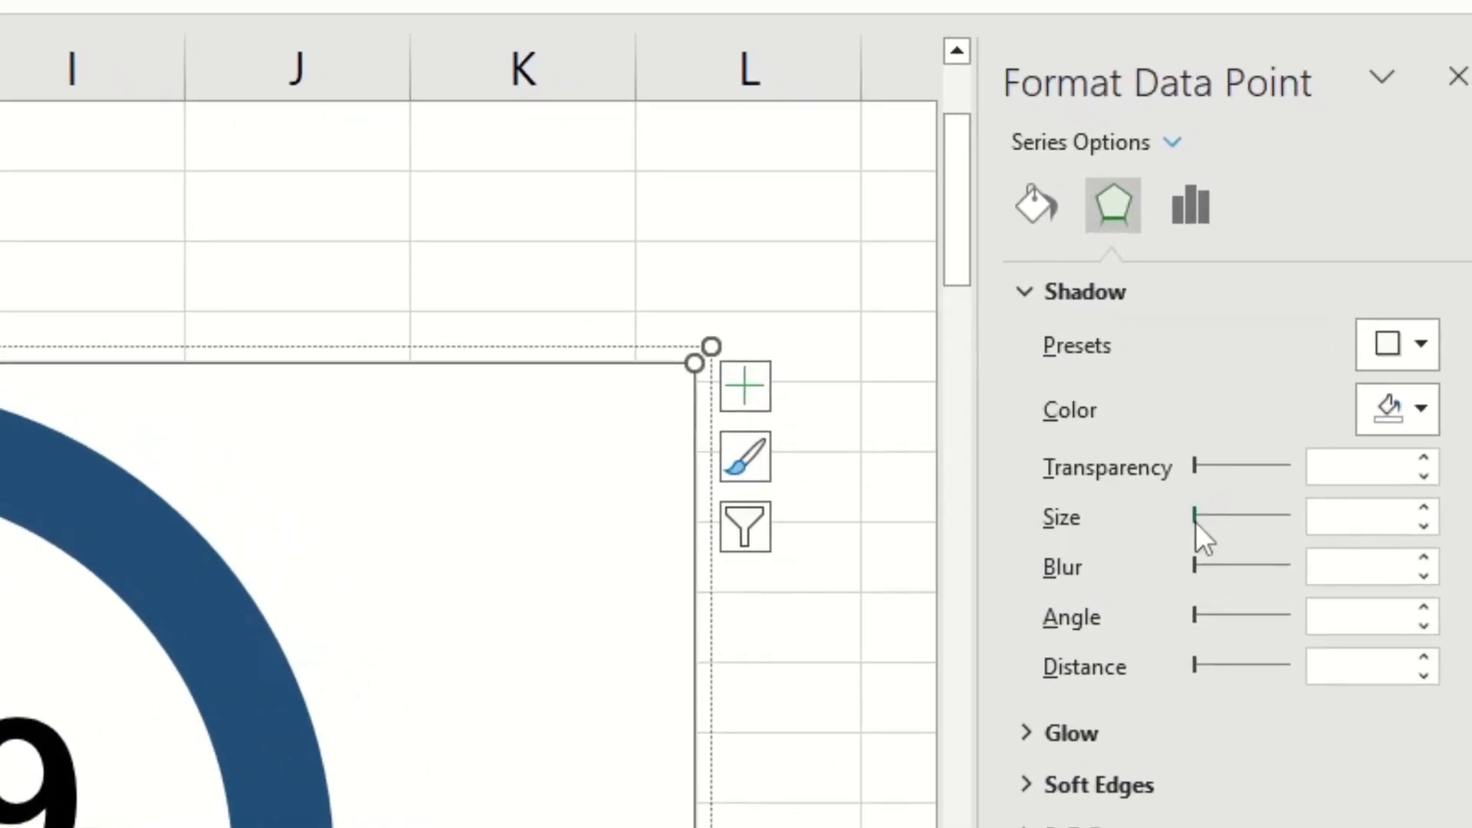
pyautogui.click(1301, 541)
pyautogui.moveTo(1207, 523); pyautogui.dragTo(1226, 522)
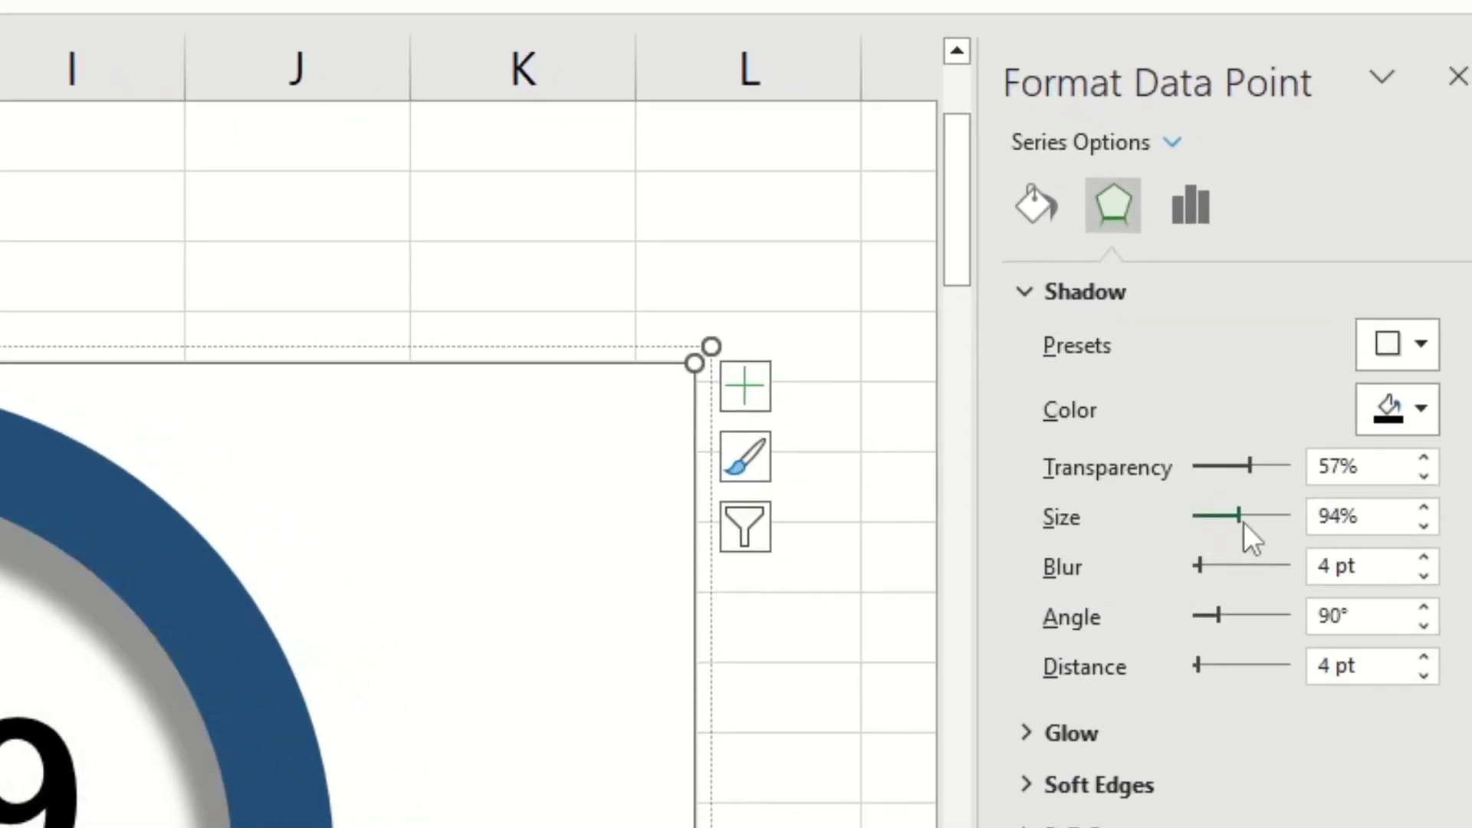
pyautogui.moveTo(1244, 522); pyautogui.dragTo(1244, 520)
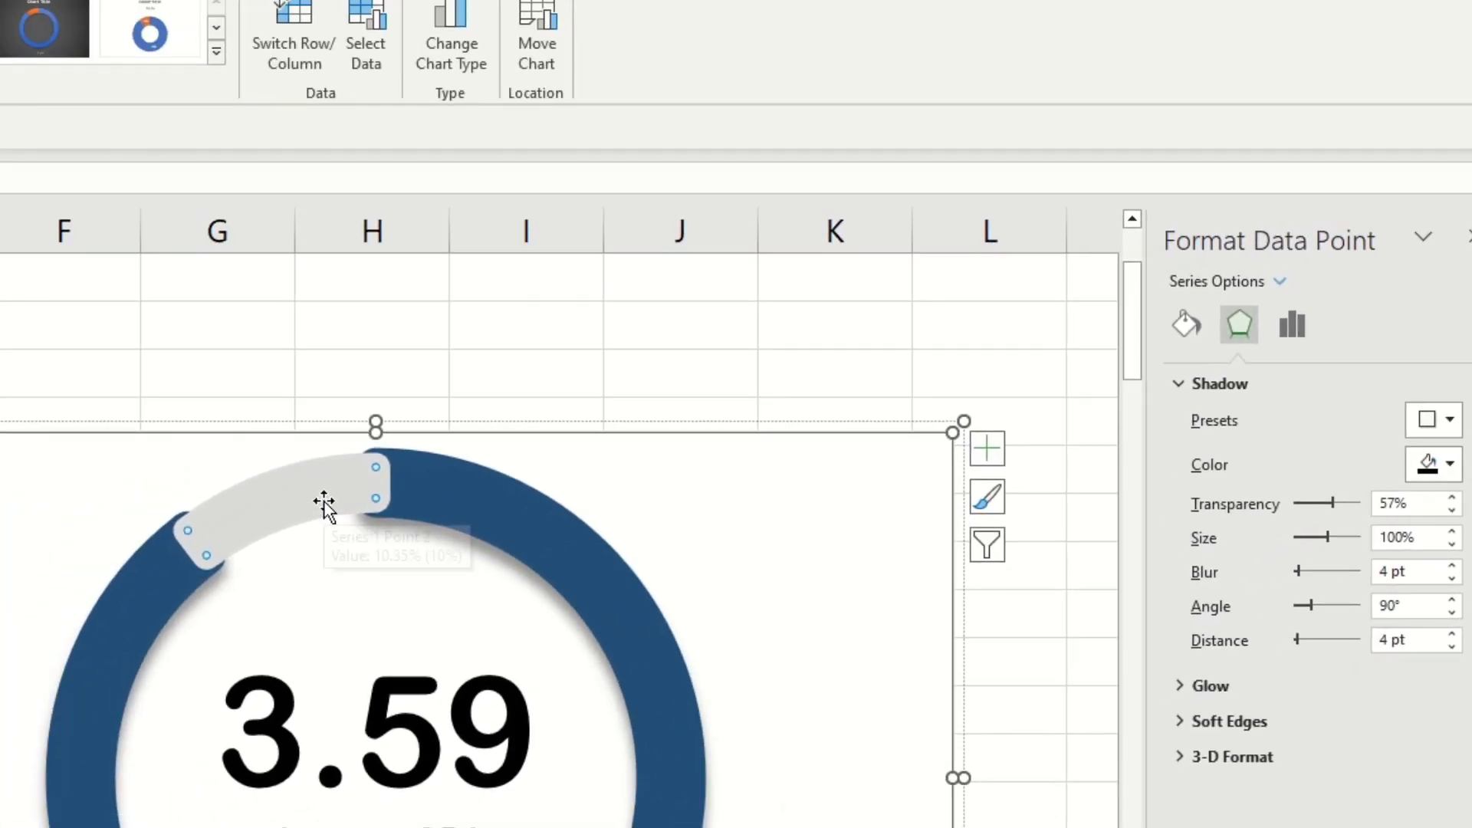
# Add a shadow to the grey slice, enlarged to 61% size
pyautogui.click(320, 502)
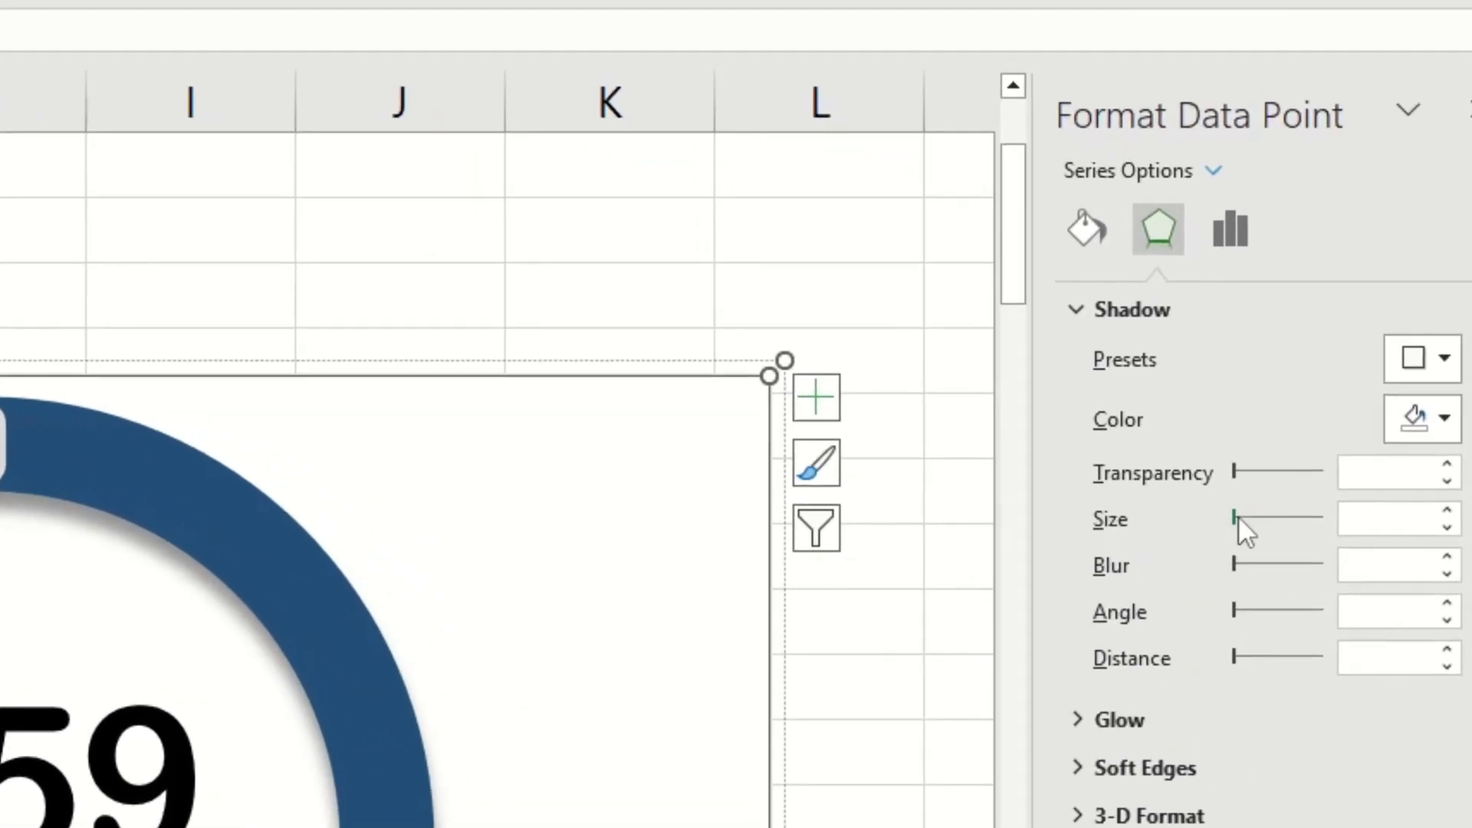
pyautogui.click(1297, 536)
pyautogui.moveTo(1244, 515); pyautogui.dragTo(1275, 522)
pyautogui.click(876, 827)
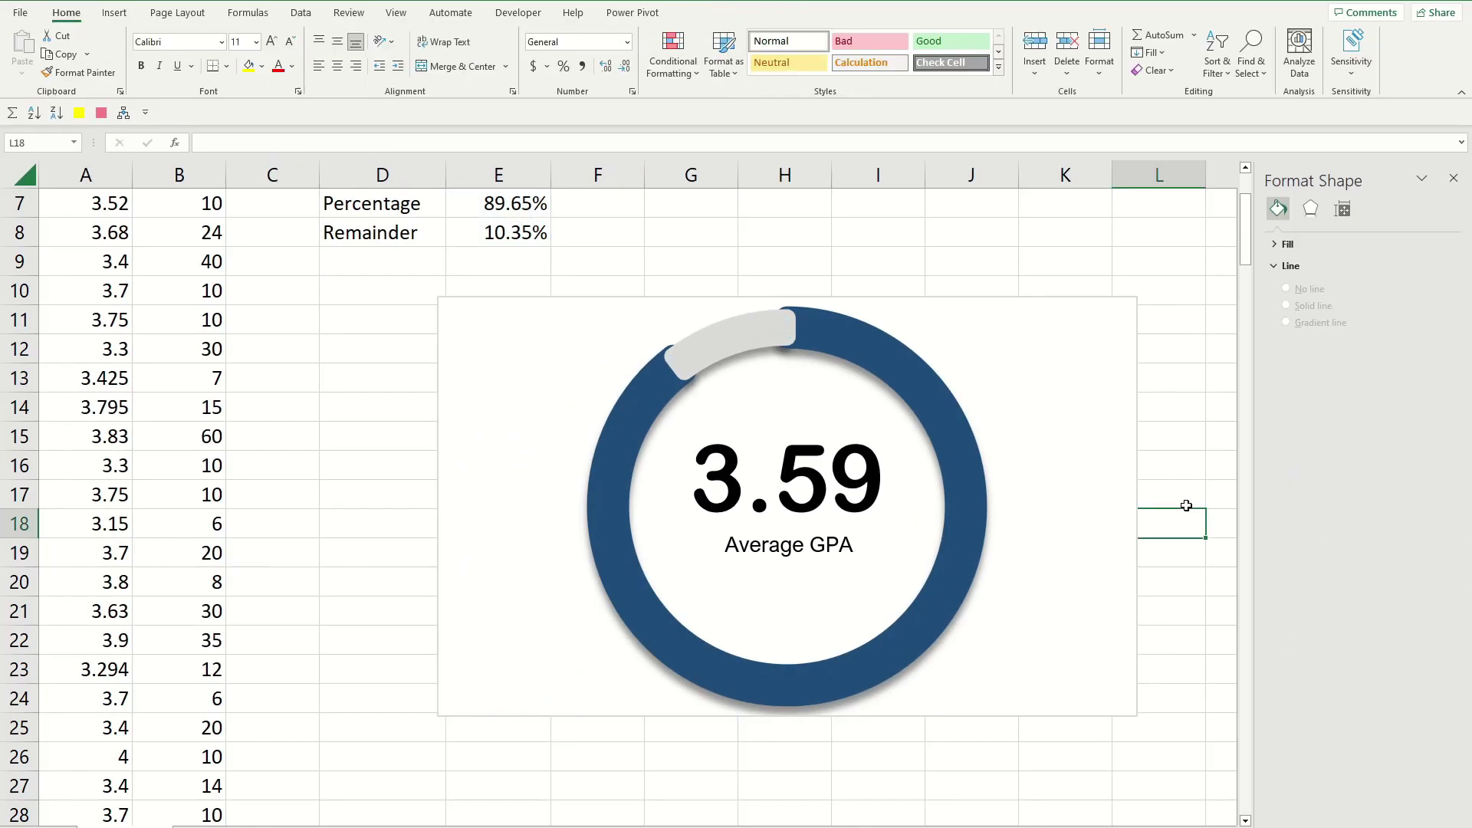